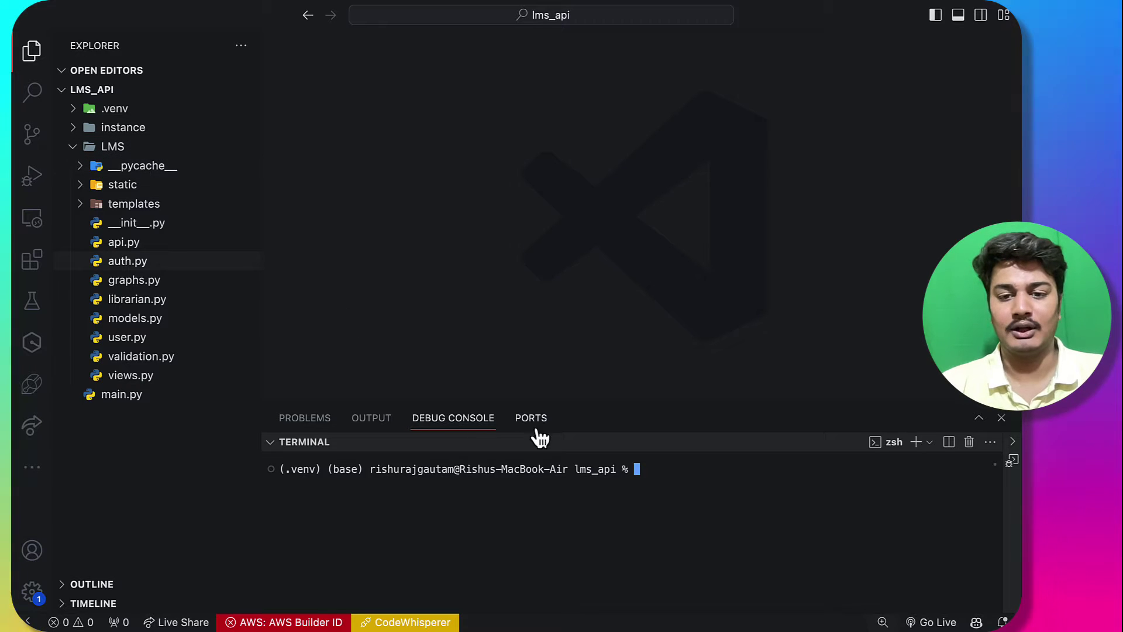
Step: Run python main.py in the lms_api terminal to launch the Flask development server
text(python ma)
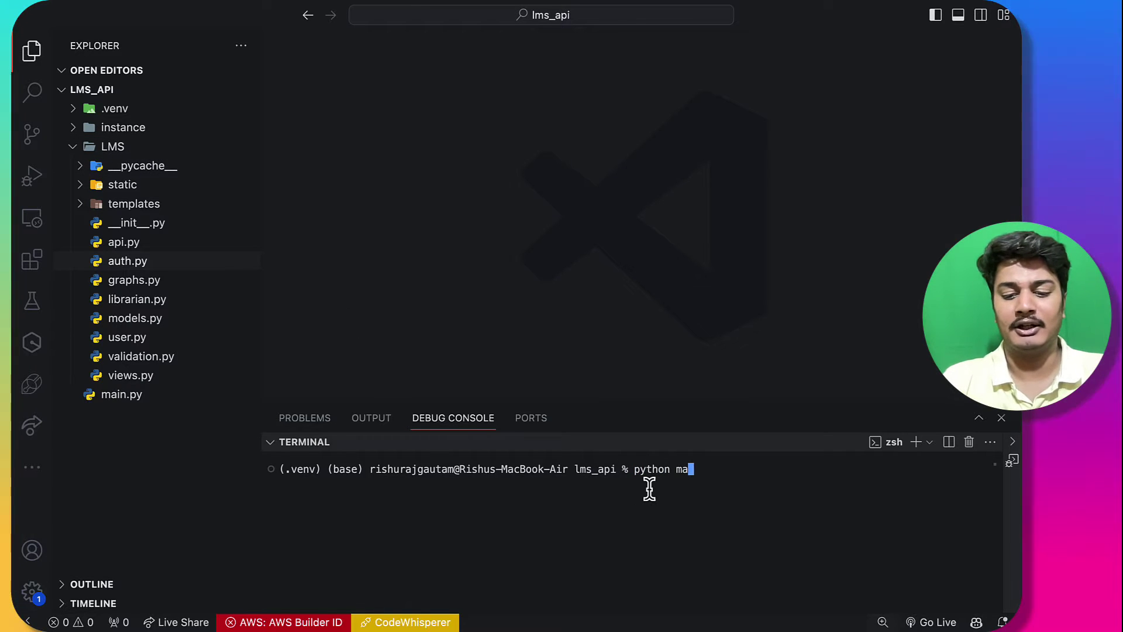
text(in.py)
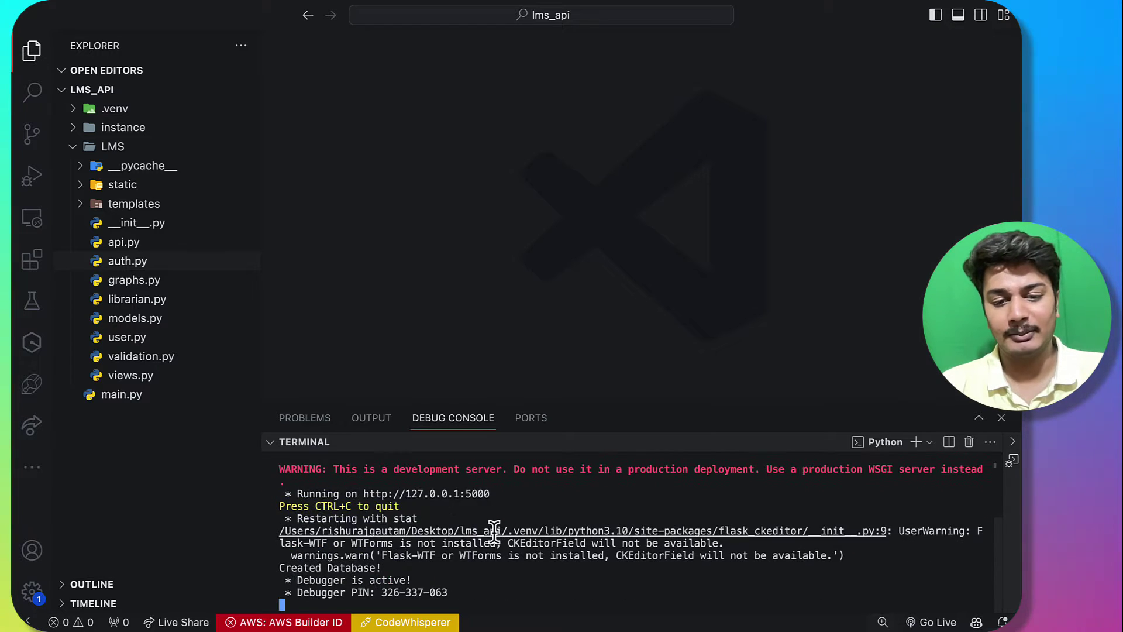
Step: Open the app at 127.0.0.1:5000 and go to its login page
super+click(477, 494)
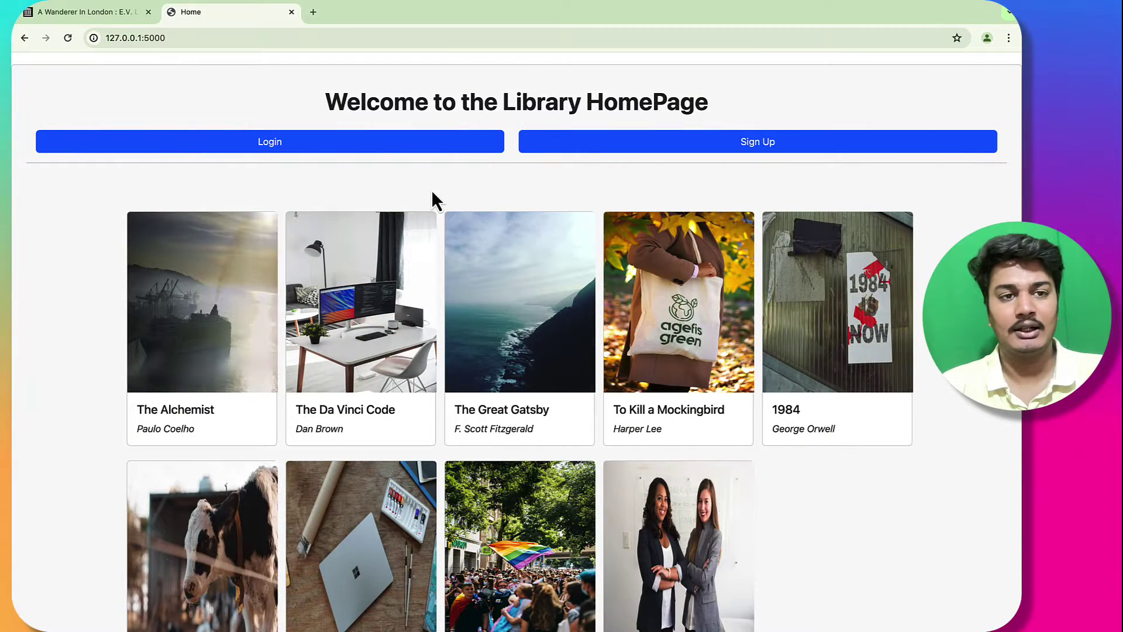
scroll(539, 416, down, 2)
scroll(526, 351, up, 2)
scroll(454, 468, down, 2)
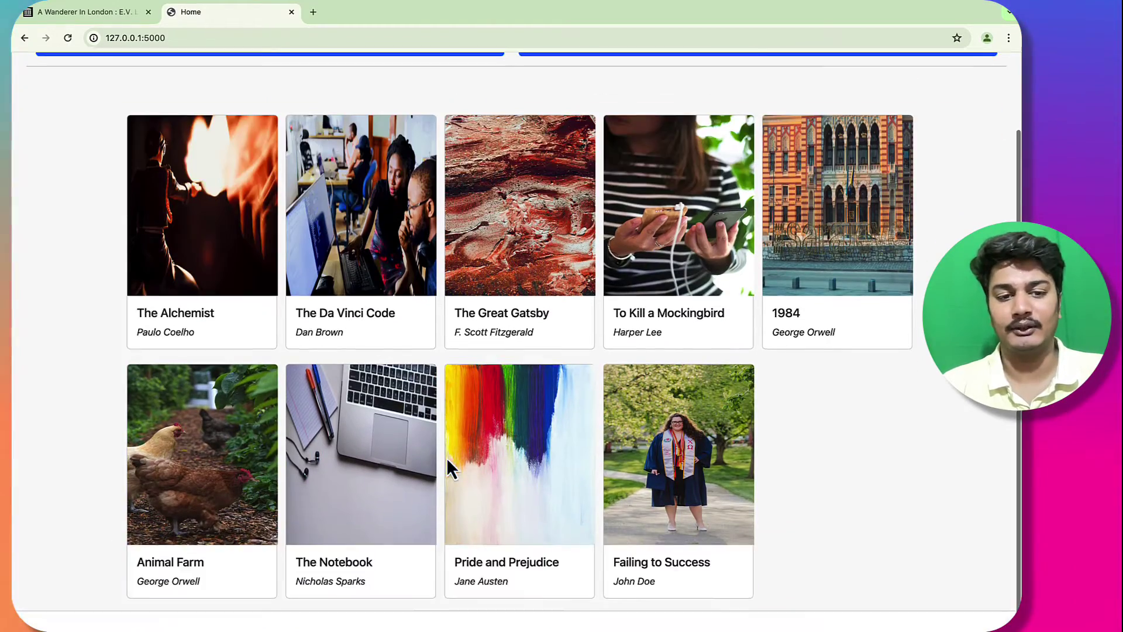
scroll(388, 243, up, 2)
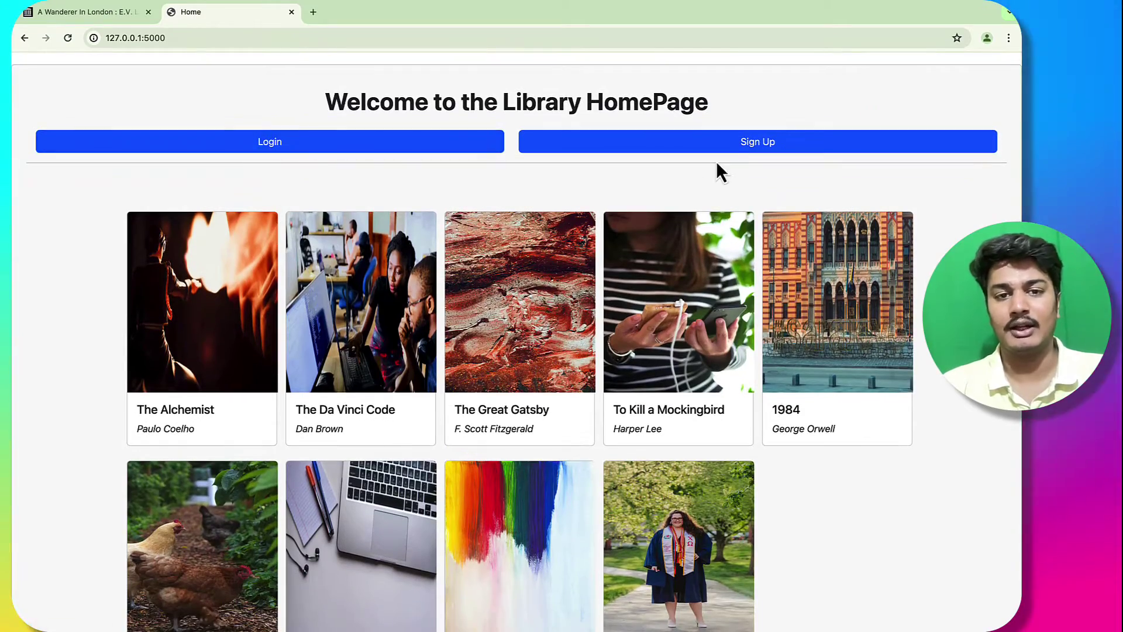
click(410, 143)
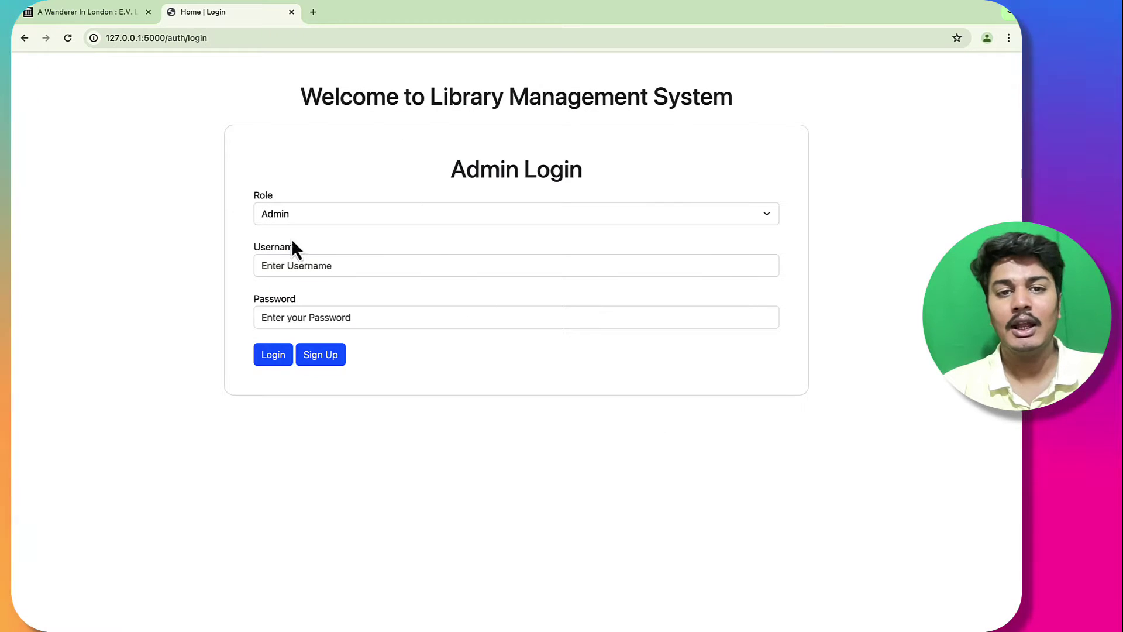
click(344, 217)
click(345, 230)
click(335, 218)
click(333, 202)
Step: Sign up a new User-role account using the suggested username ending in 4 and a password
click(323, 356)
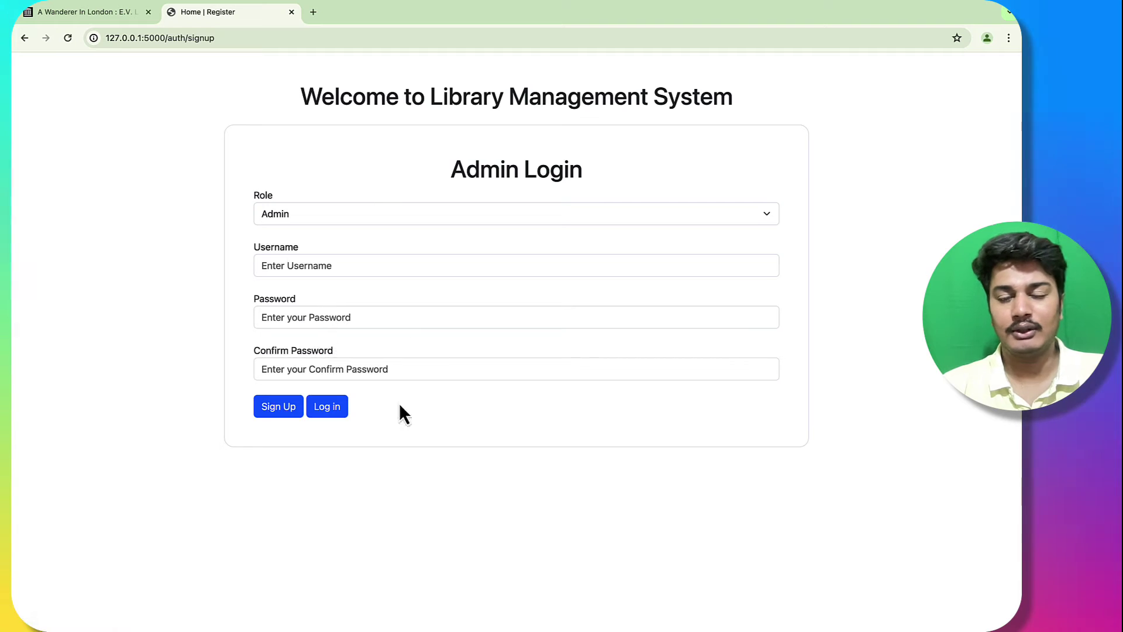
click(327, 220)
click(326, 229)
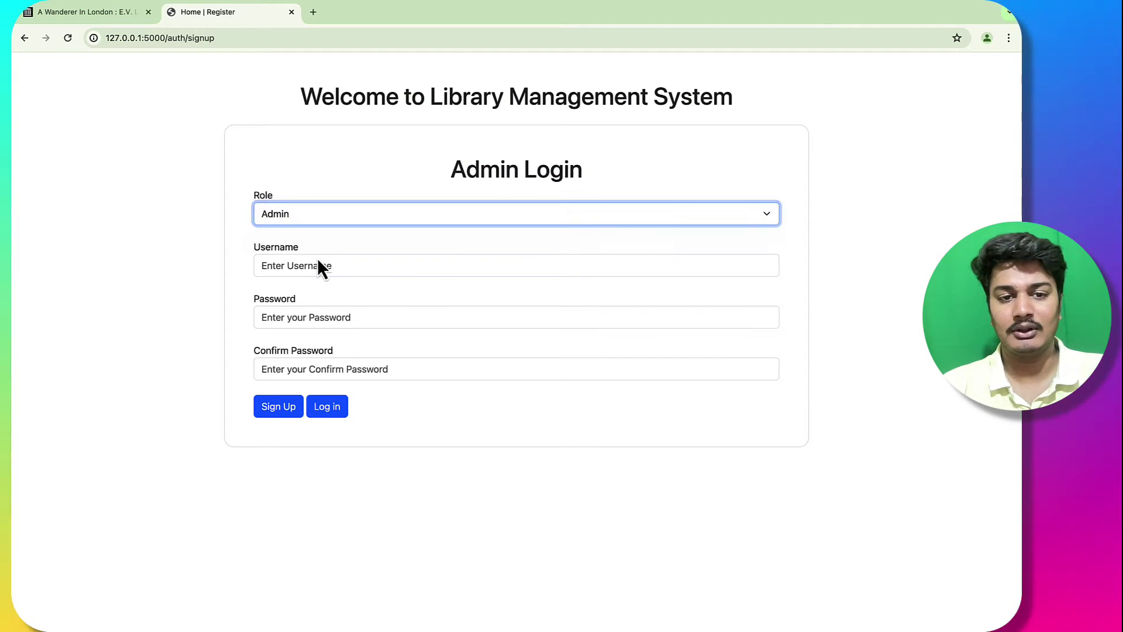
click(312, 267)
click(342, 294)
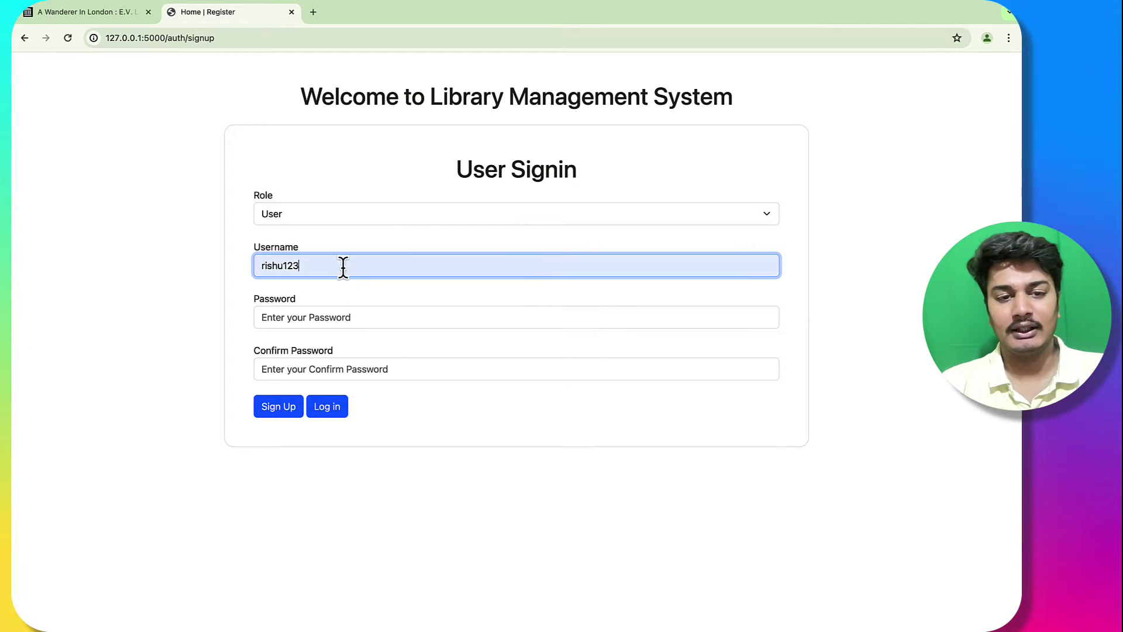
text(4)
click(308, 321)
click(296, 367)
click(287, 404)
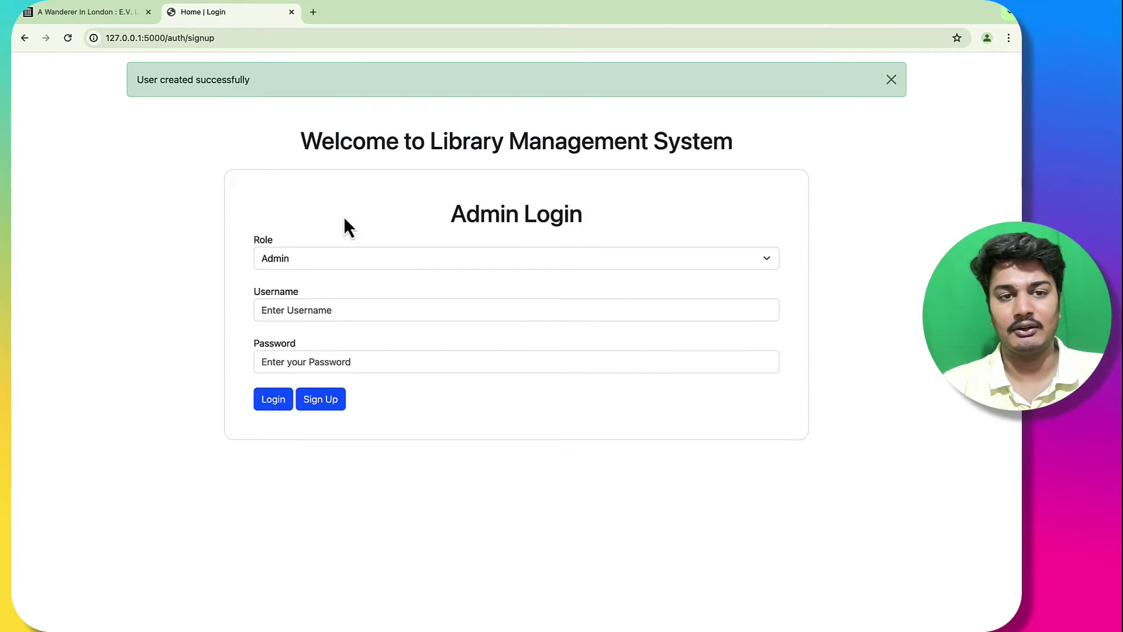
Step: Register again as User with an existing username and password, getting 'User already exists'
click(341, 262)
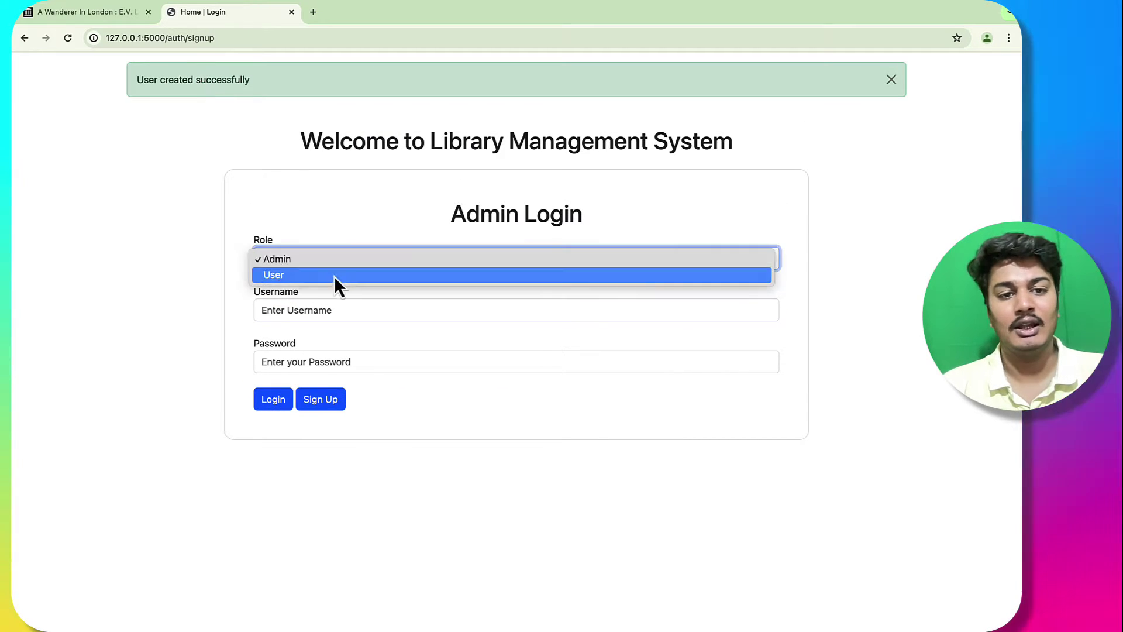
click(310, 258)
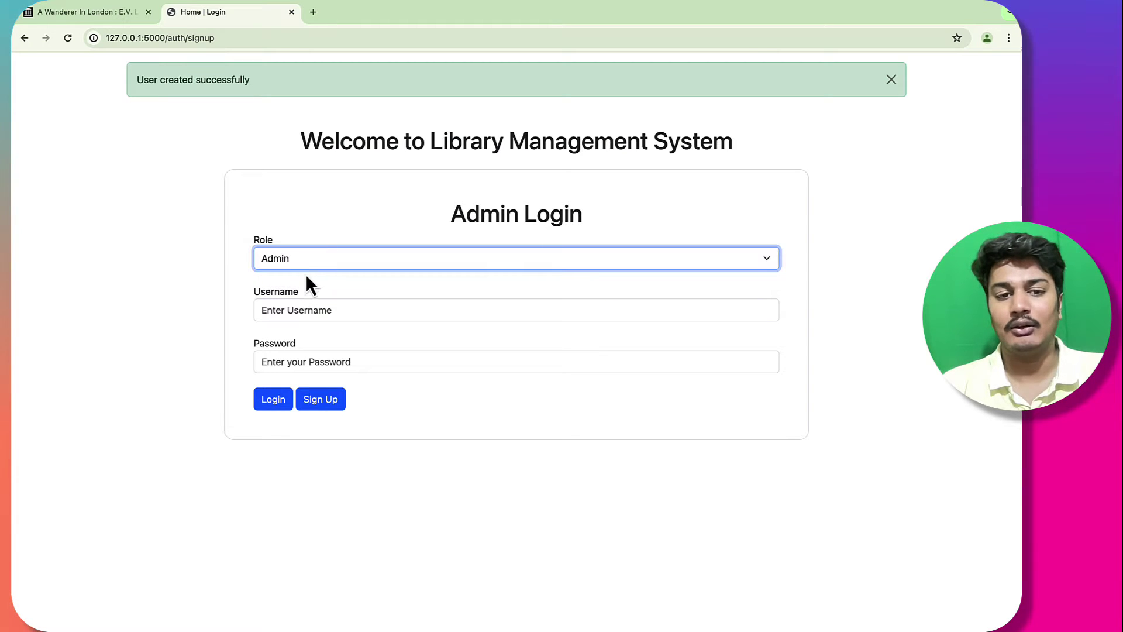
click(323, 400)
click(326, 217)
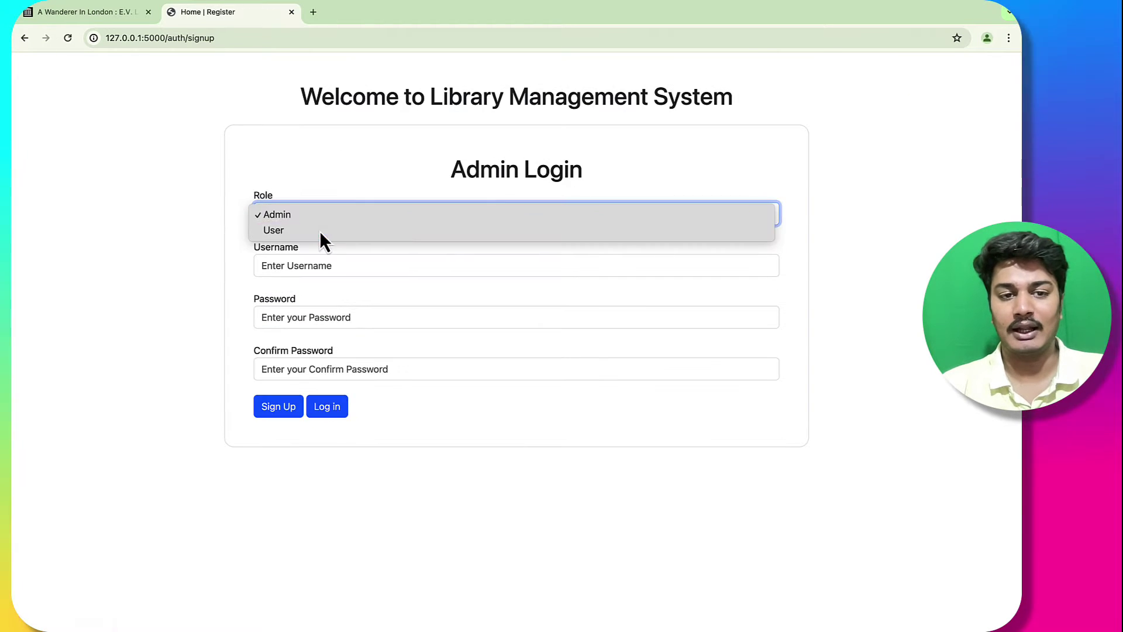
click(320, 231)
click(301, 260)
text(rishu1234)
click(281, 316)
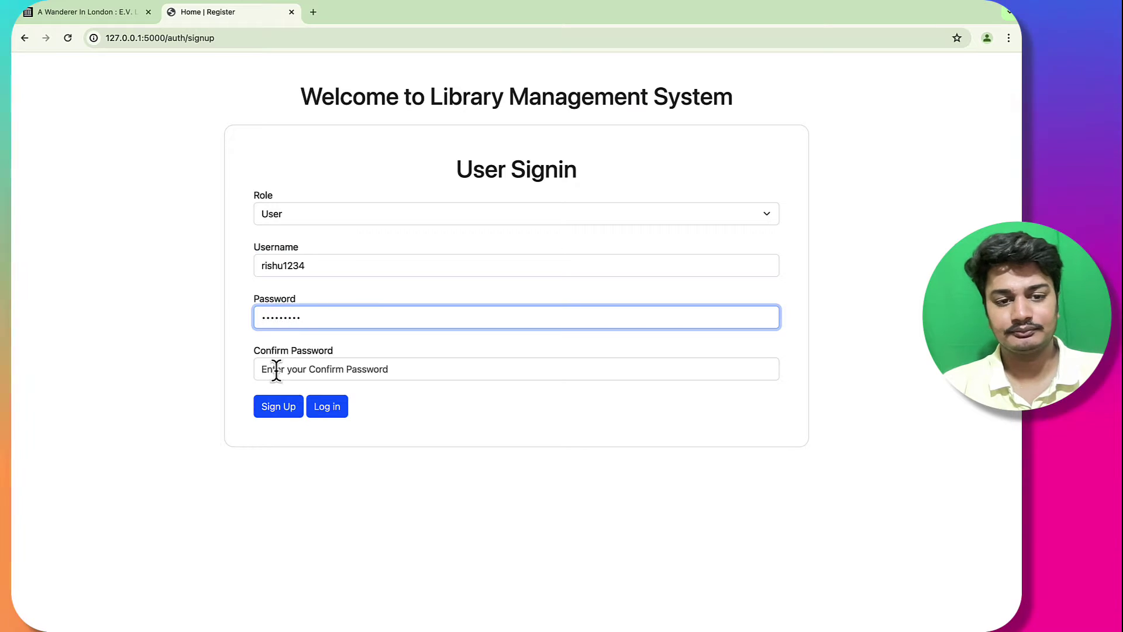
click(263, 369)
text(rishu1234)
click(277, 406)
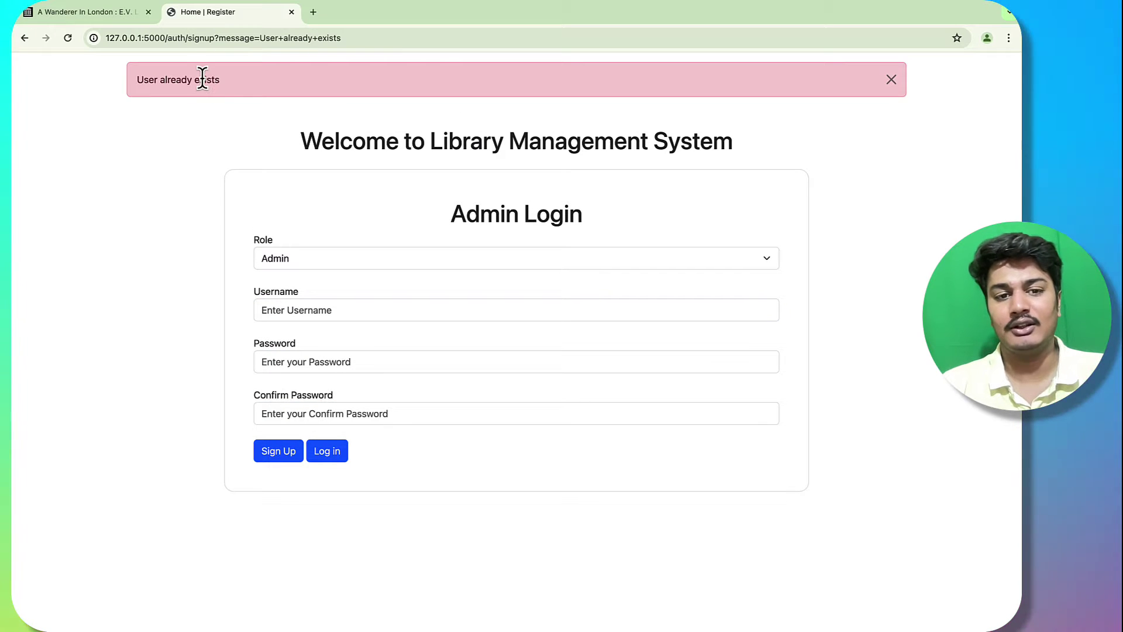
Step: Log in with the User role, entering the account's username and password
click(338, 462)
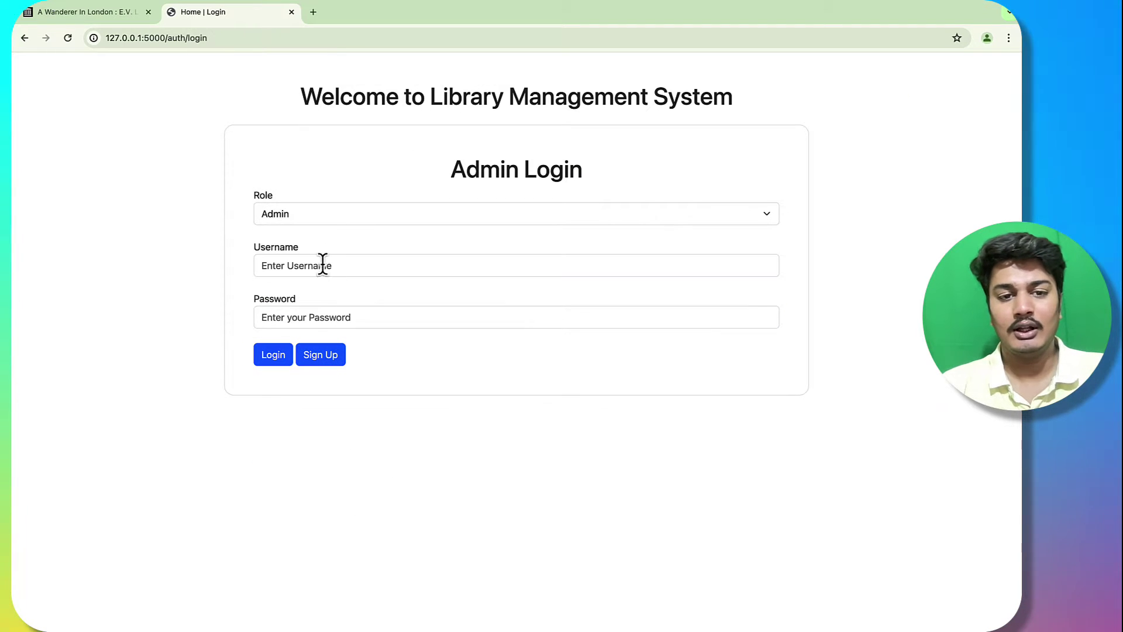
click(340, 220)
click(338, 232)
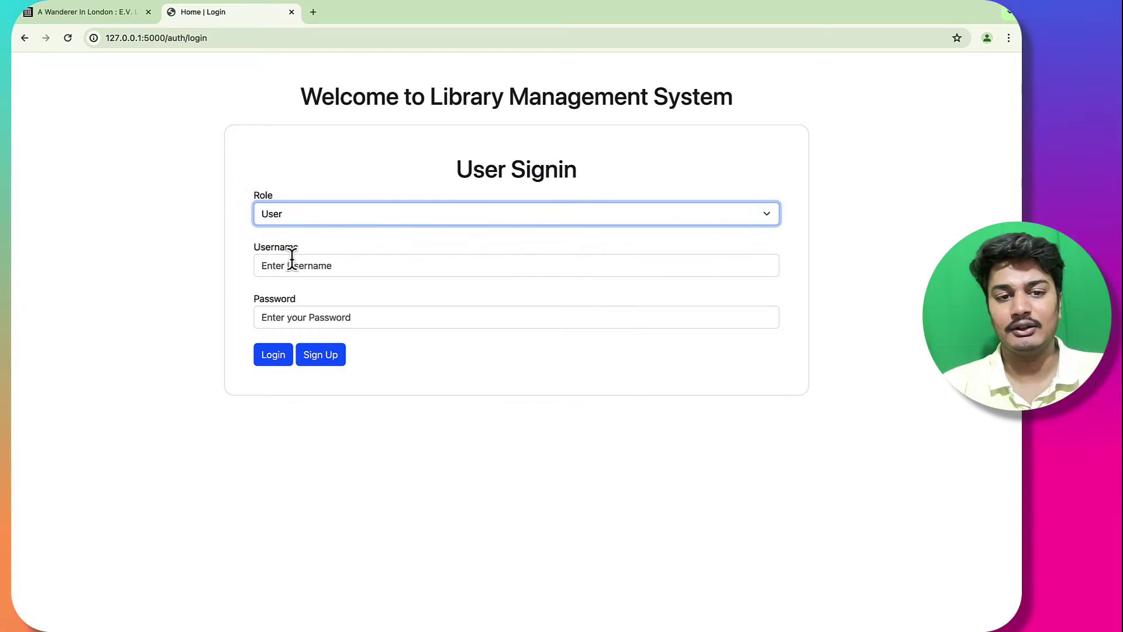
click(309, 266)
text(rishu1234)
click(299, 317)
text(rishu1234)
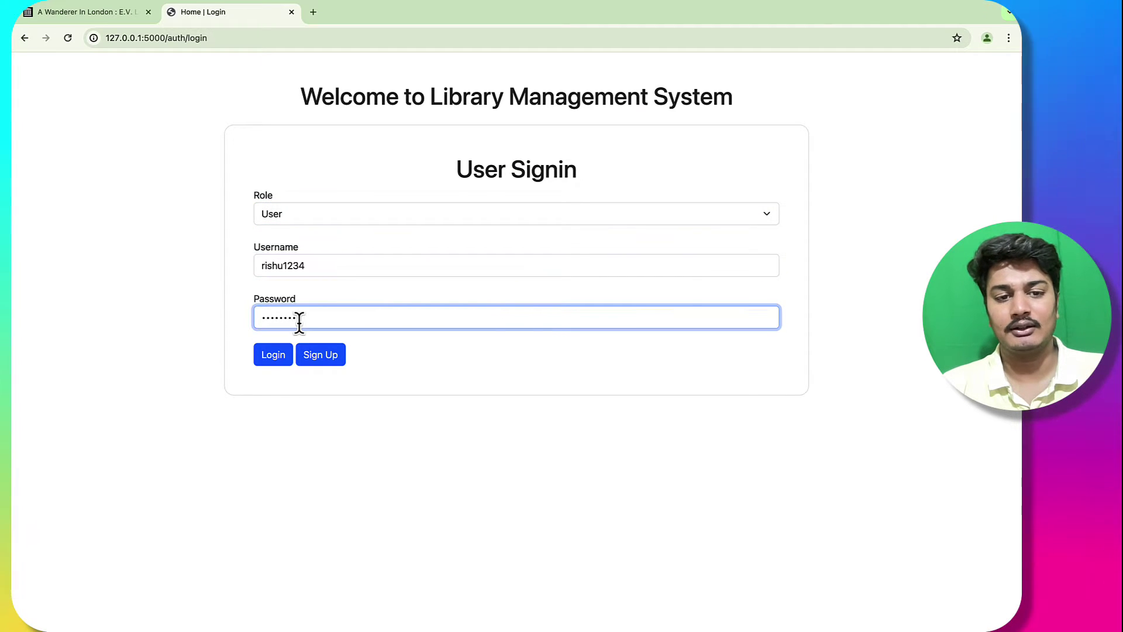
Step: Scroll the user dashboard down to Books by Section and expand Fiction
scroll(444, 364, down, 3)
scroll(444, 364, up, 3)
scroll(438, 357, down, 4)
scroll(438, 328, up, 4)
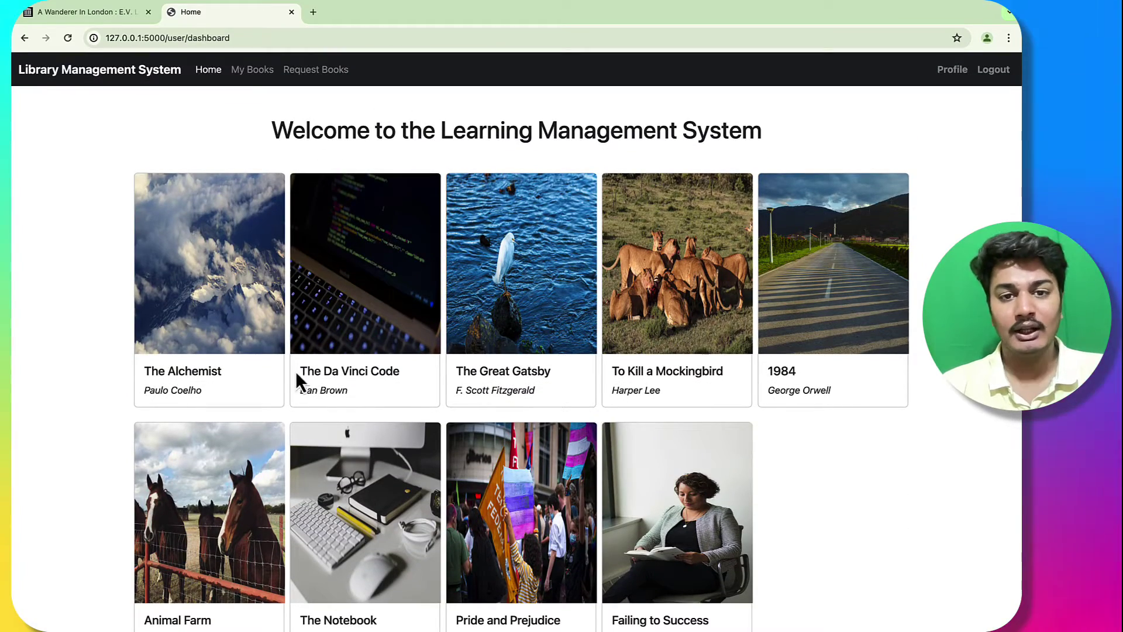
drag(275, 131, 764, 138)
click(764, 138)
scroll(244, 346, down, 2)
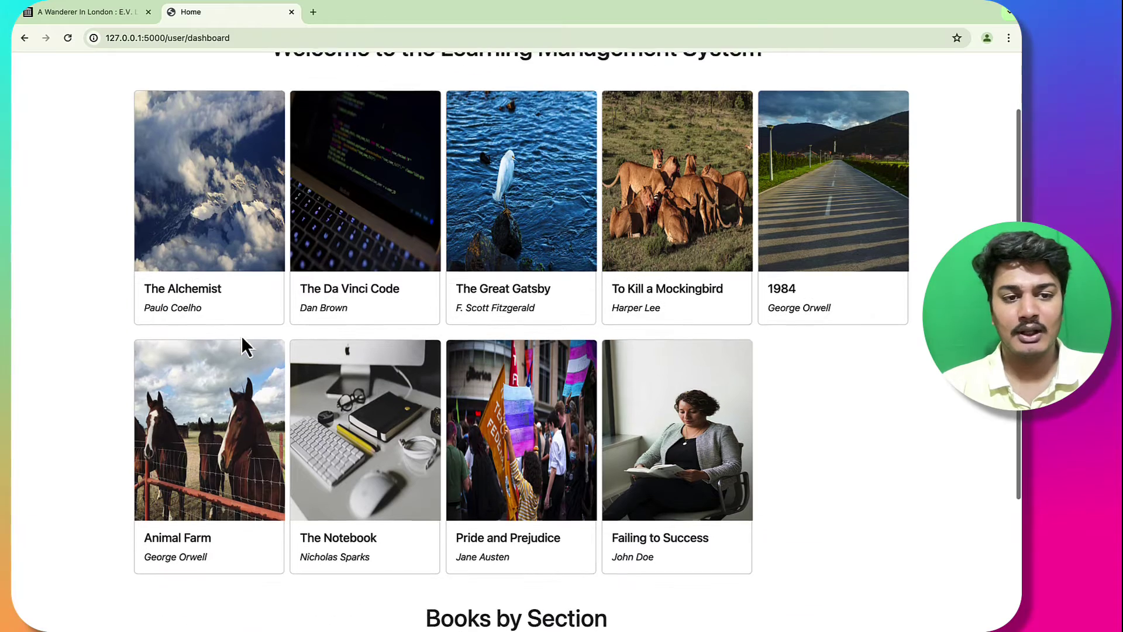
scroll(585, 364, down, 3)
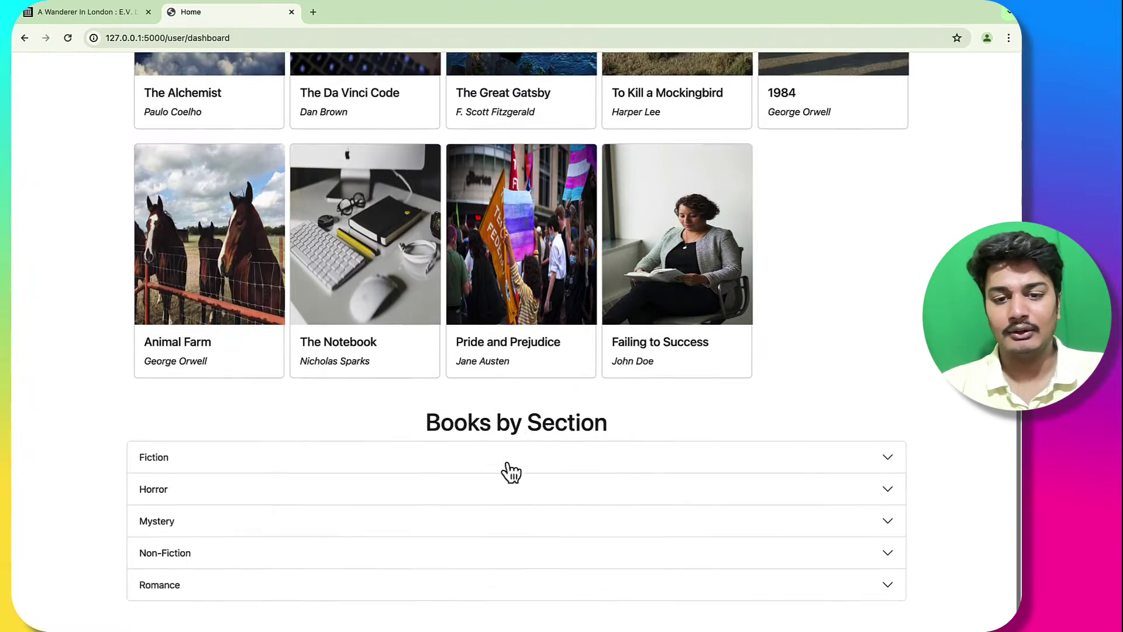
click(506, 467)
scroll(515, 293, down, 5)
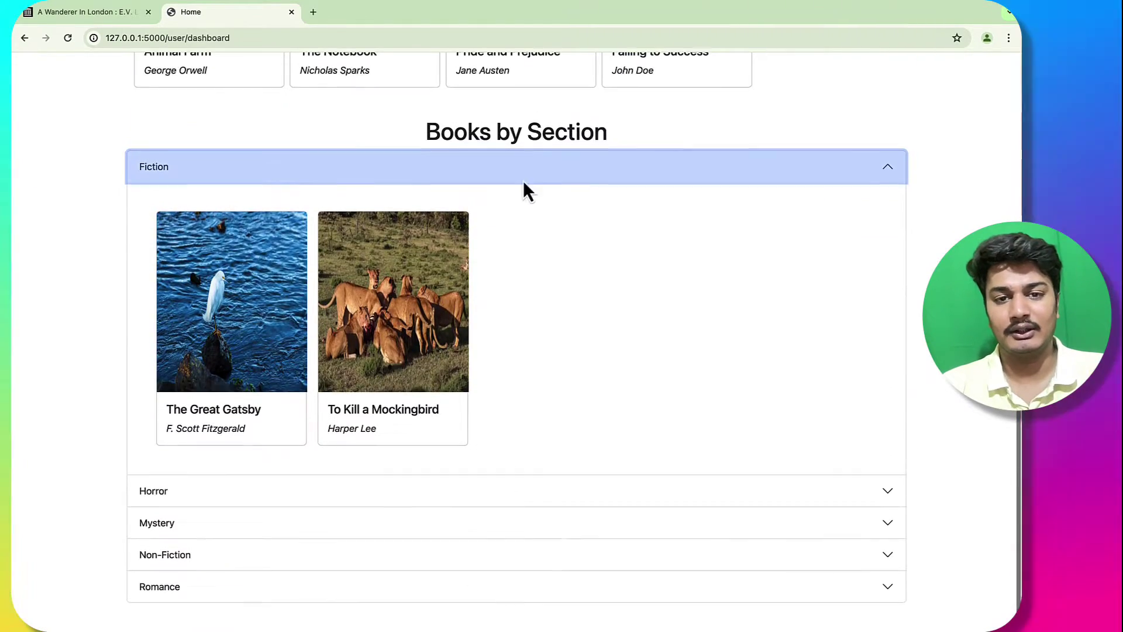
click(527, 170)
click(381, 462)
scroll(351, 503, down, 5)
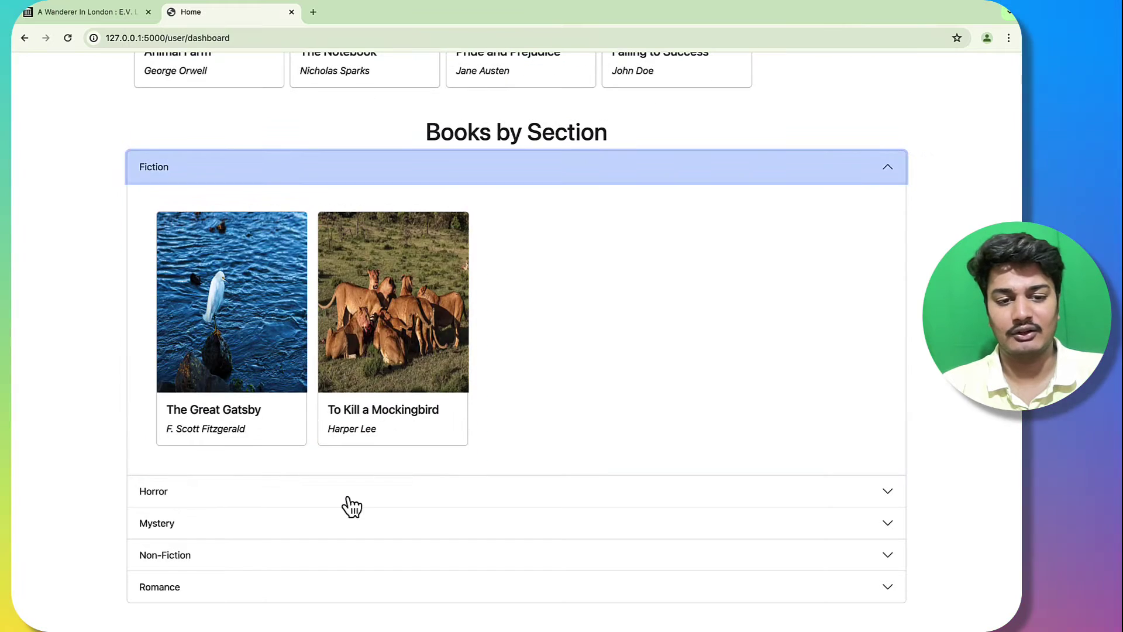
Step: Expand the Horror, Mystery, Non-Fiction and Romance sections to see their books
click(346, 497)
click(330, 524)
click(322, 550)
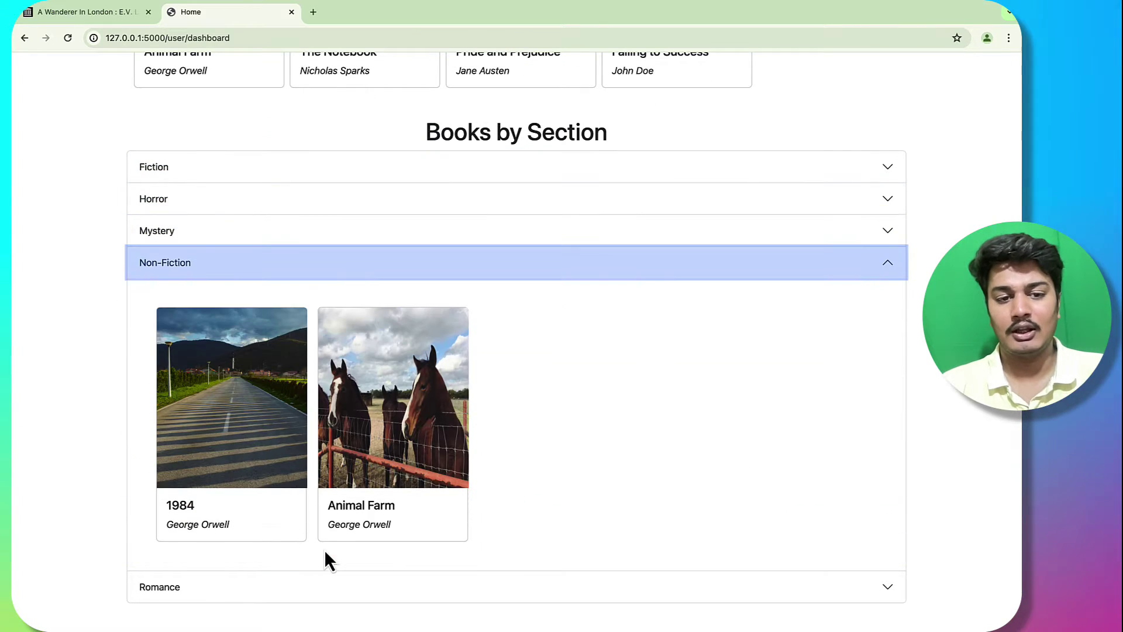
click(313, 586)
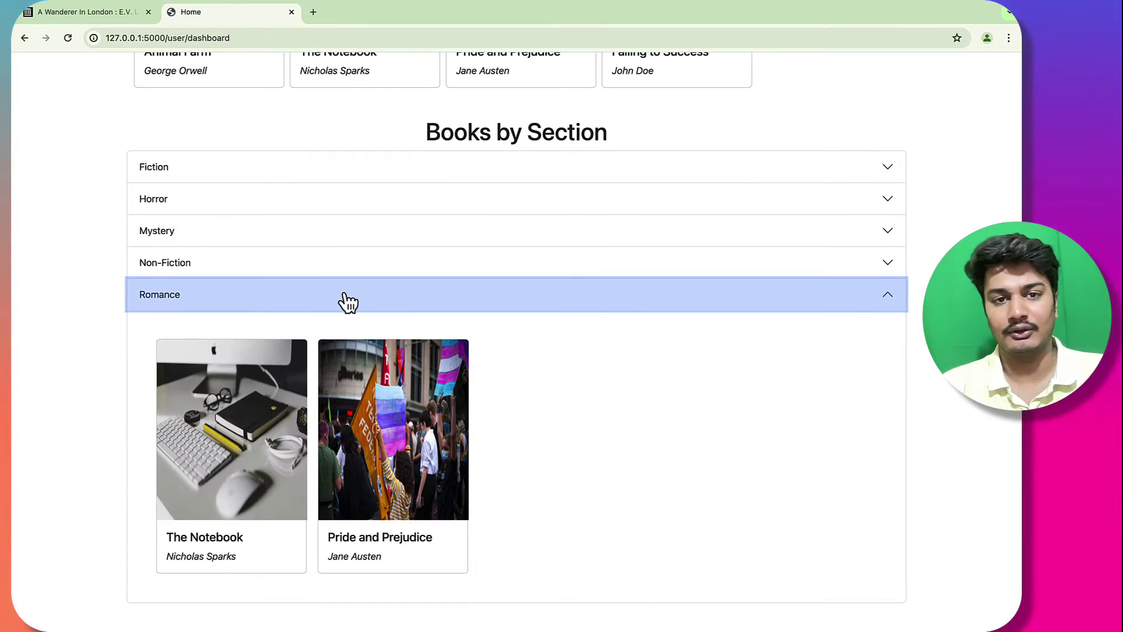
scroll(344, 301, up, 10)
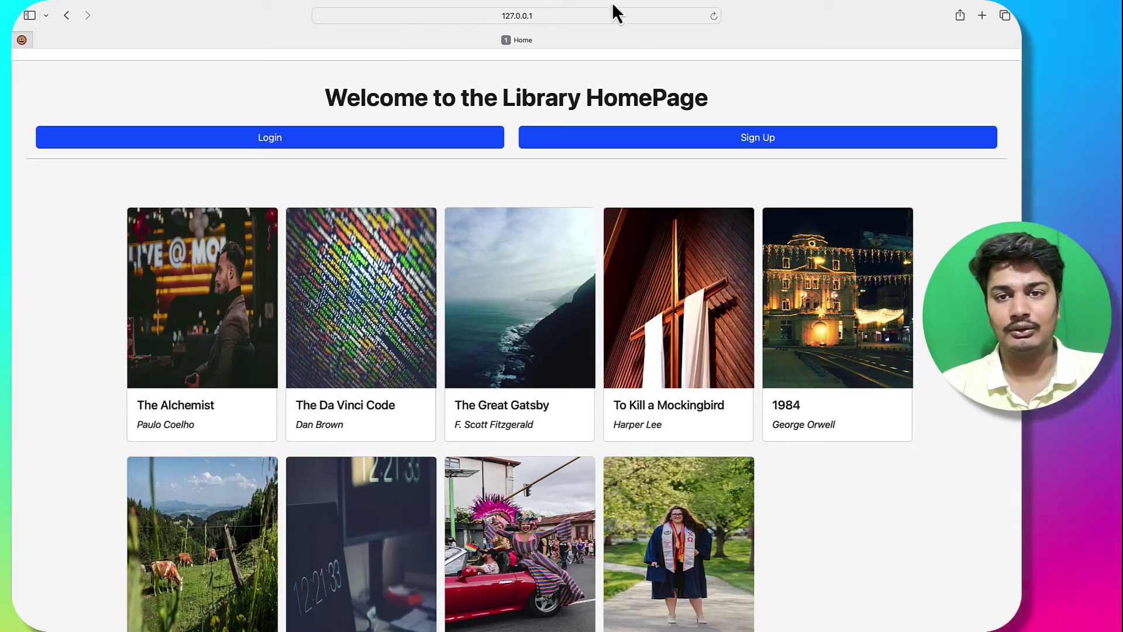
Step: Reload the home page in Safari and log in as admin to the Librarian Dashboard
click(714, 16)
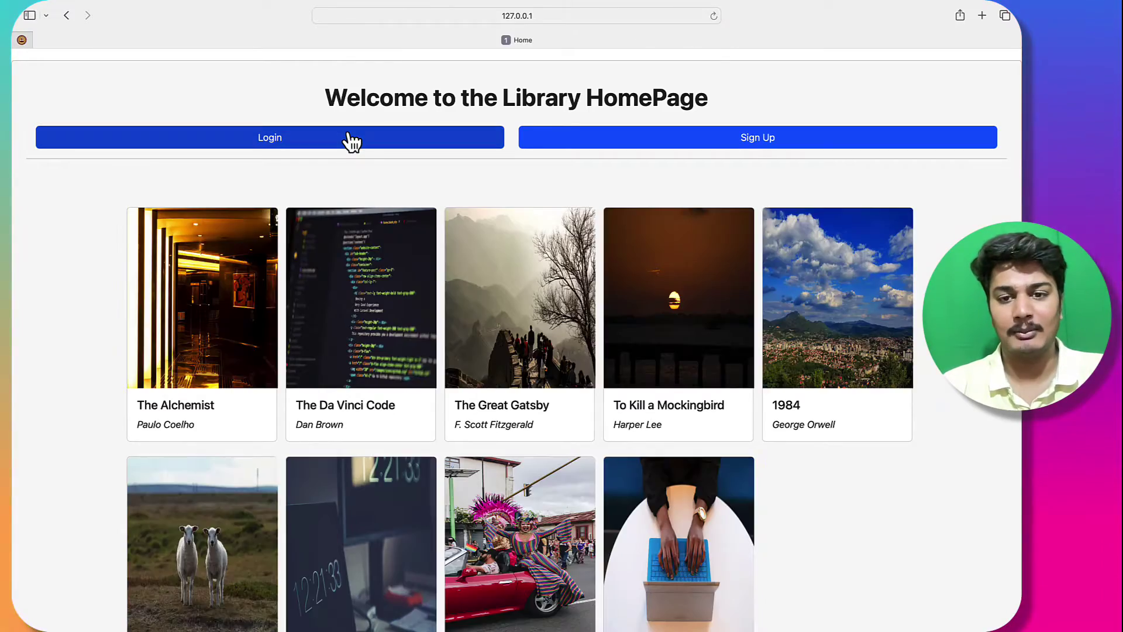
click(351, 141)
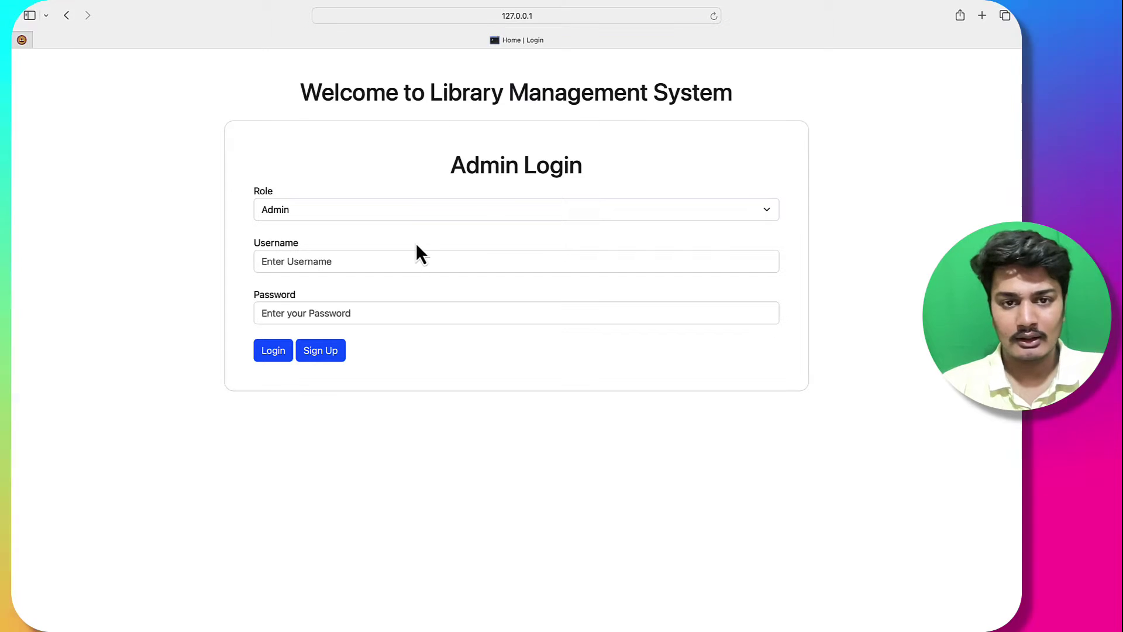
click(398, 263)
text(admin)
click(373, 311)
text(admin)
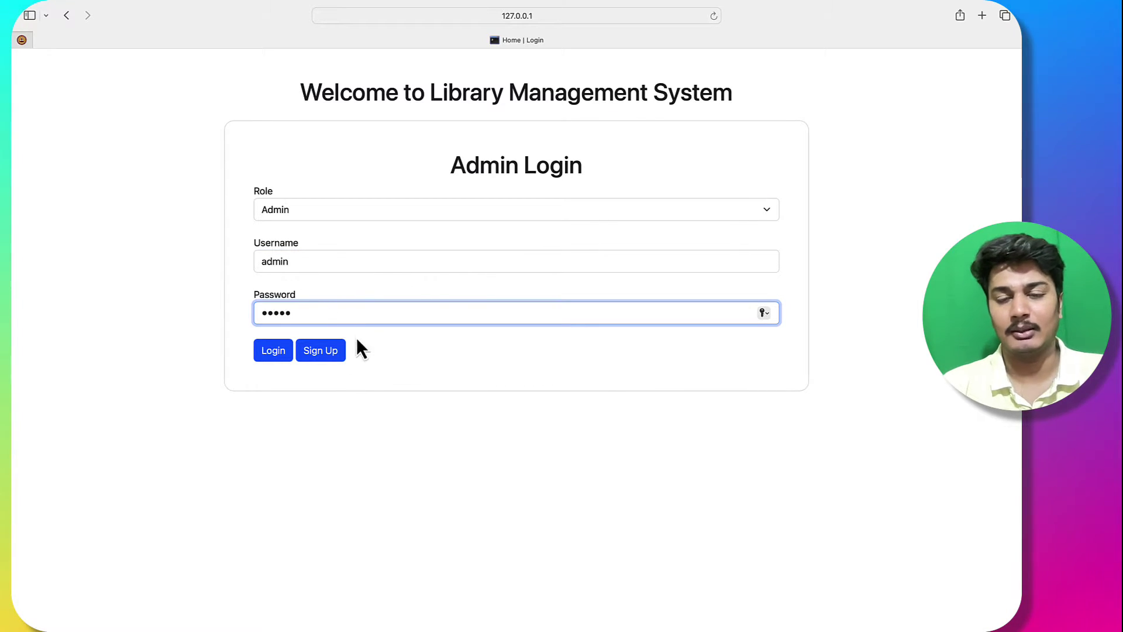
click(266, 349)
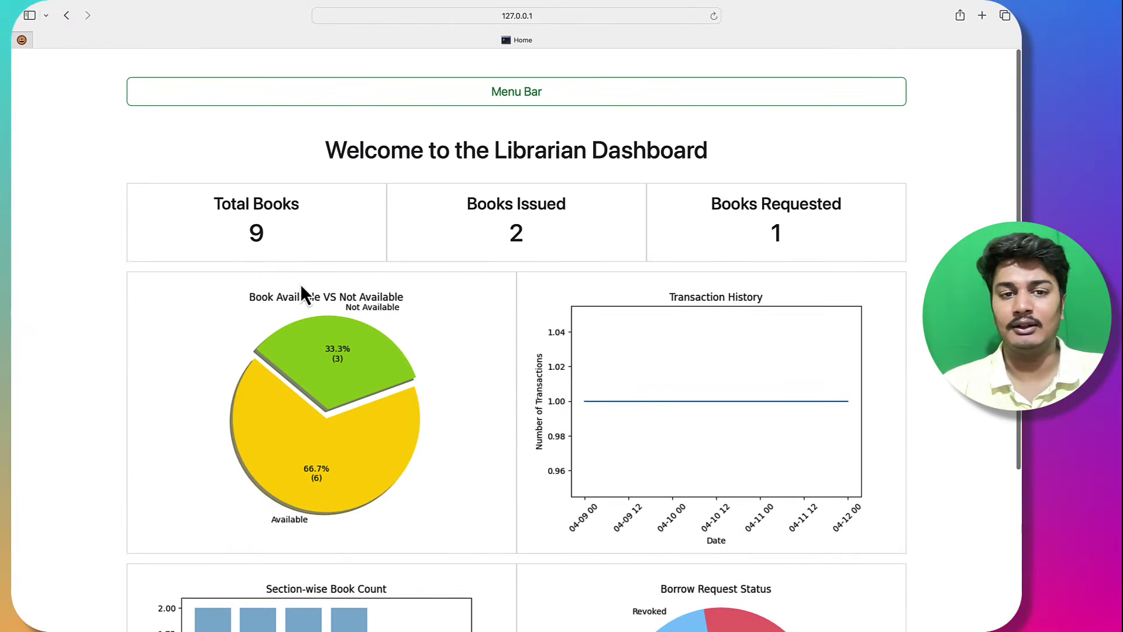
Step: Review the 9 total, 2 issued and 1 requested book figures and the dashboard charts
drag(310, 247, 214, 202)
drag(553, 246, 477, 208)
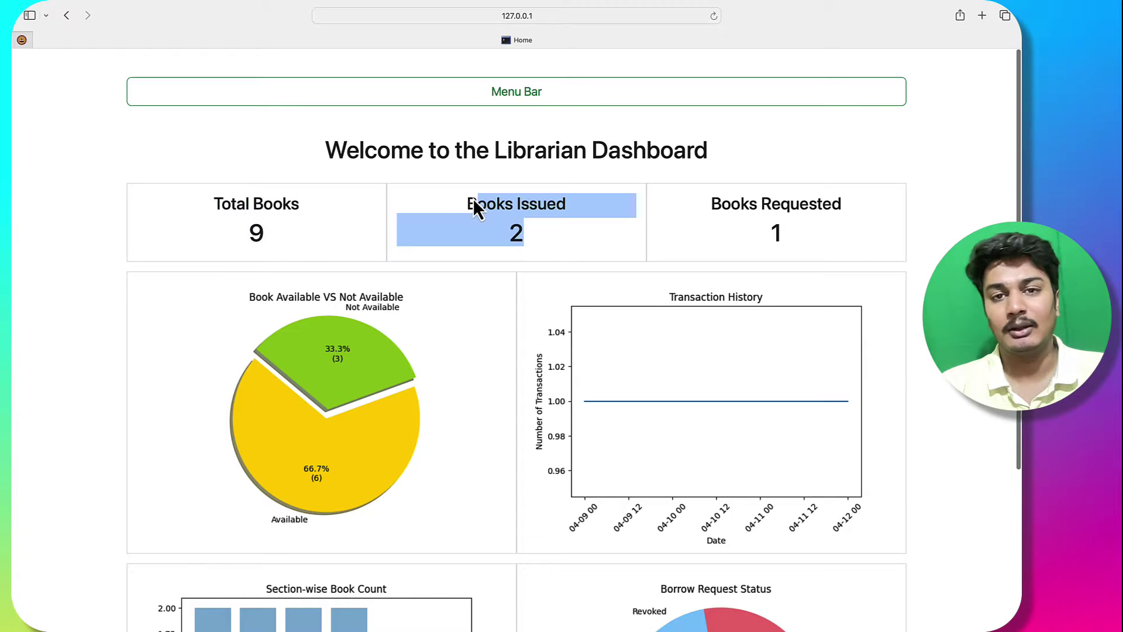
drag(744, 219, 747, 263)
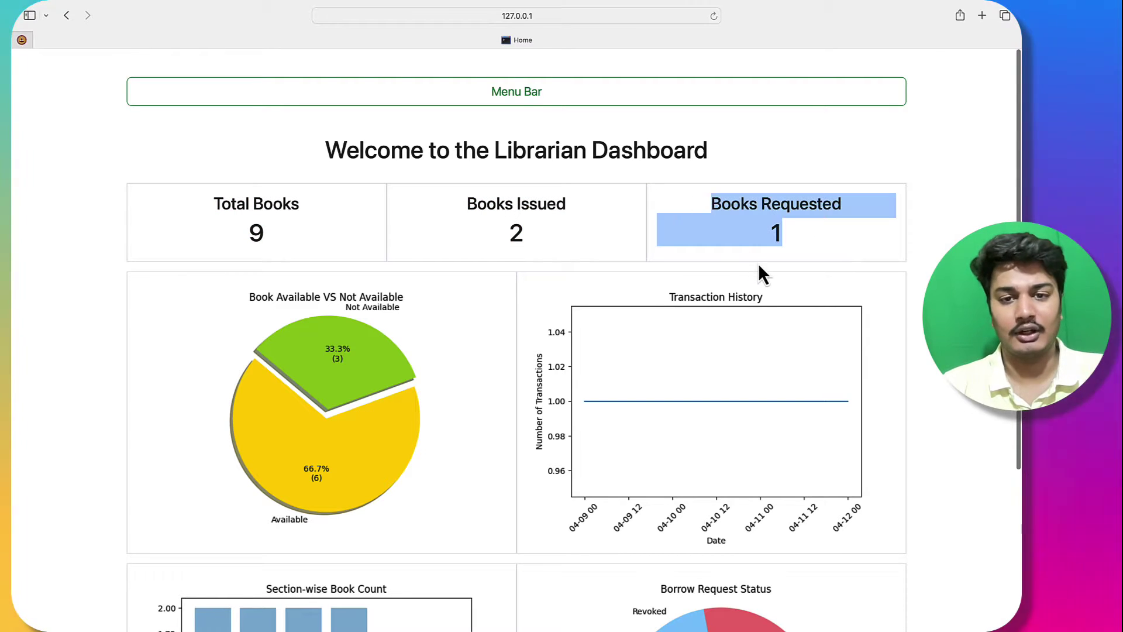
click(763, 274)
scroll(388, 170, down, 5)
scroll(358, 138, up, 2)
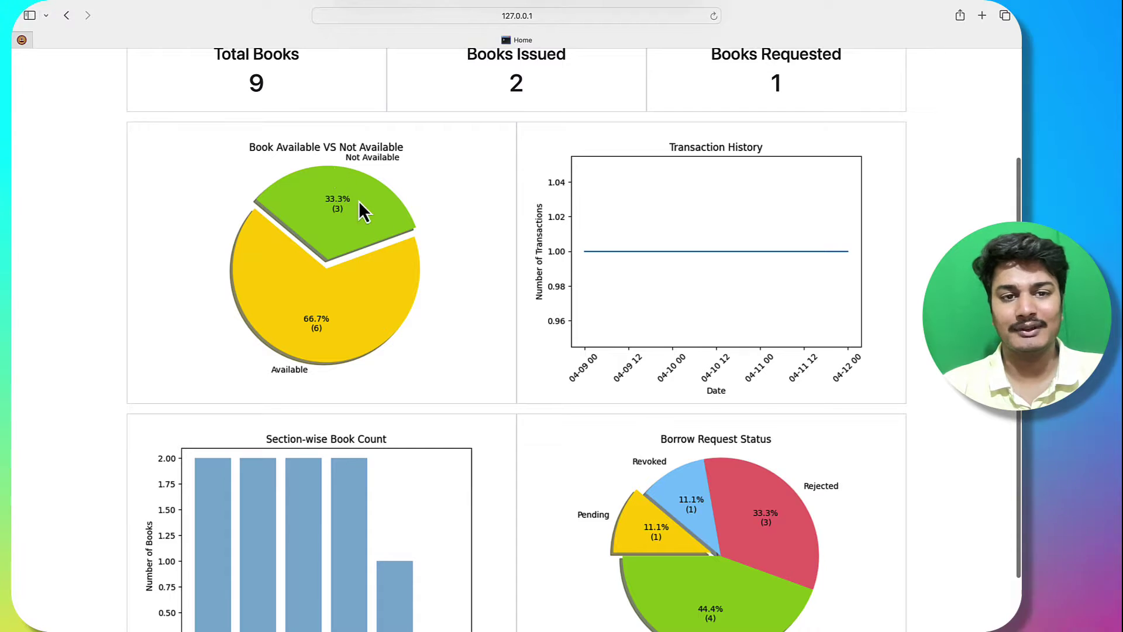
scroll(331, 177, up, 1)
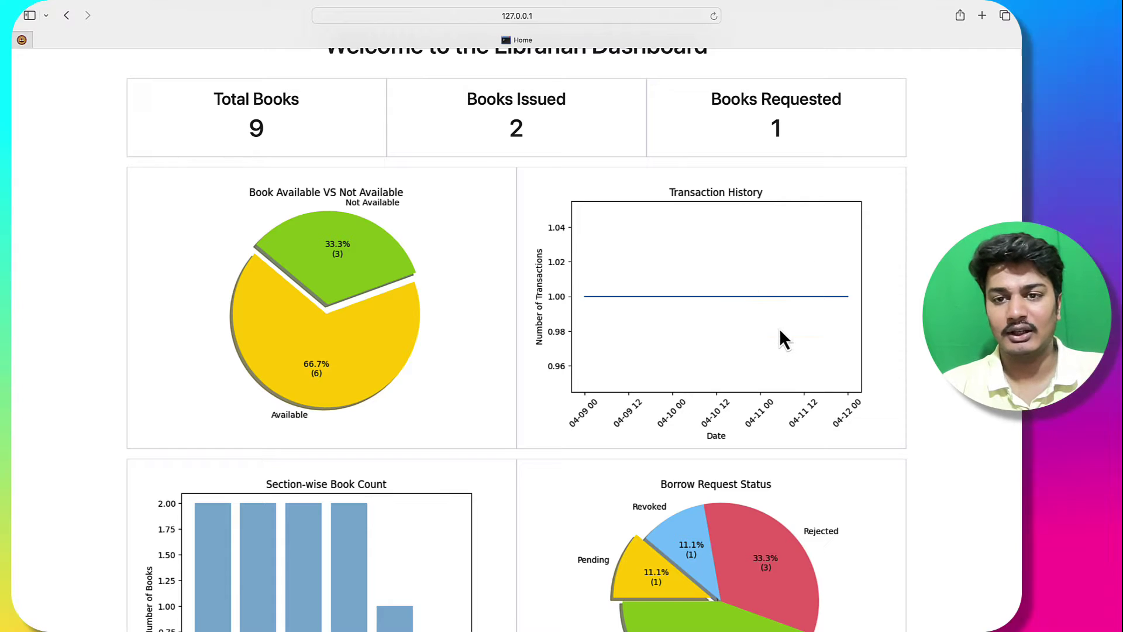
scroll(323, 478, down, 3)
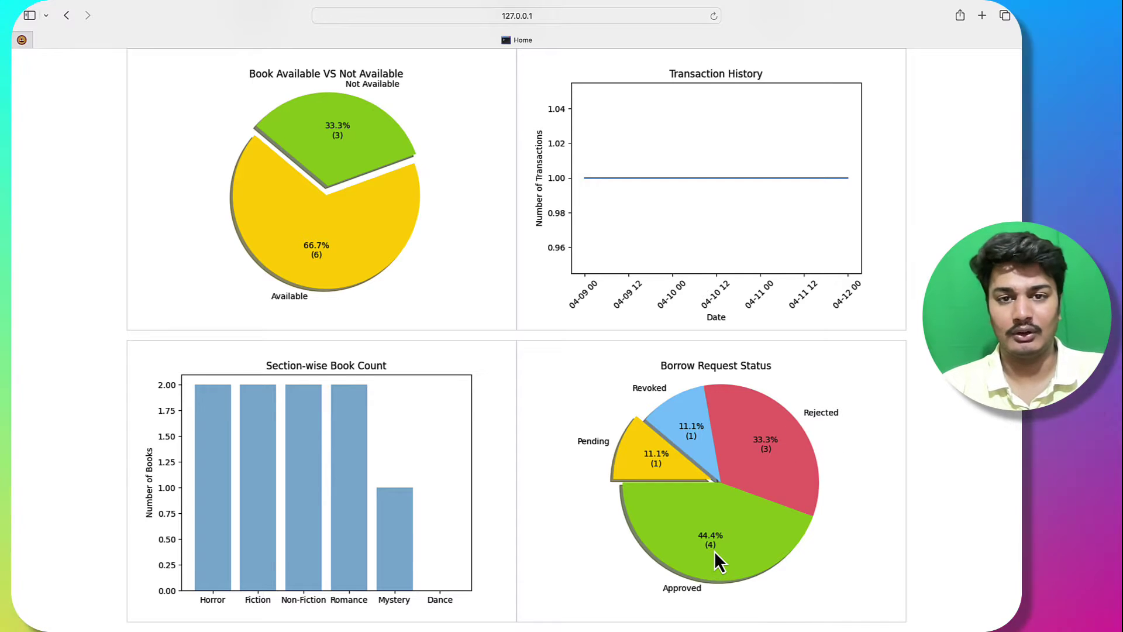
scroll(715, 550, up, 5)
Step: Show Requests > View Requests with its one pending request, then switch to Chrome's user dashboard
click(494, 88)
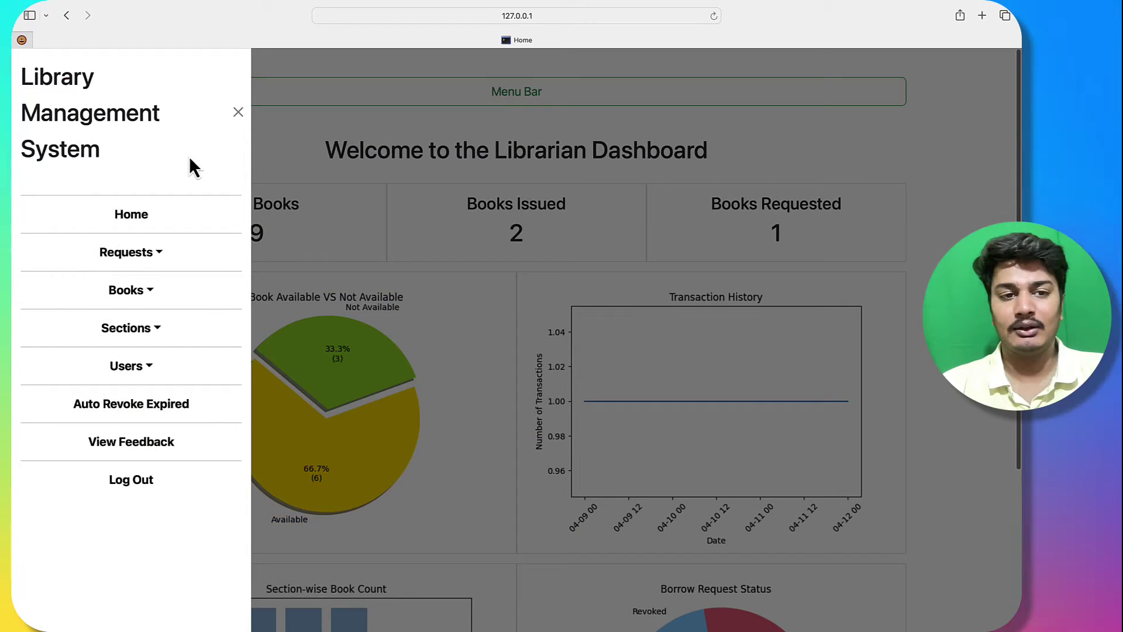
click(135, 214)
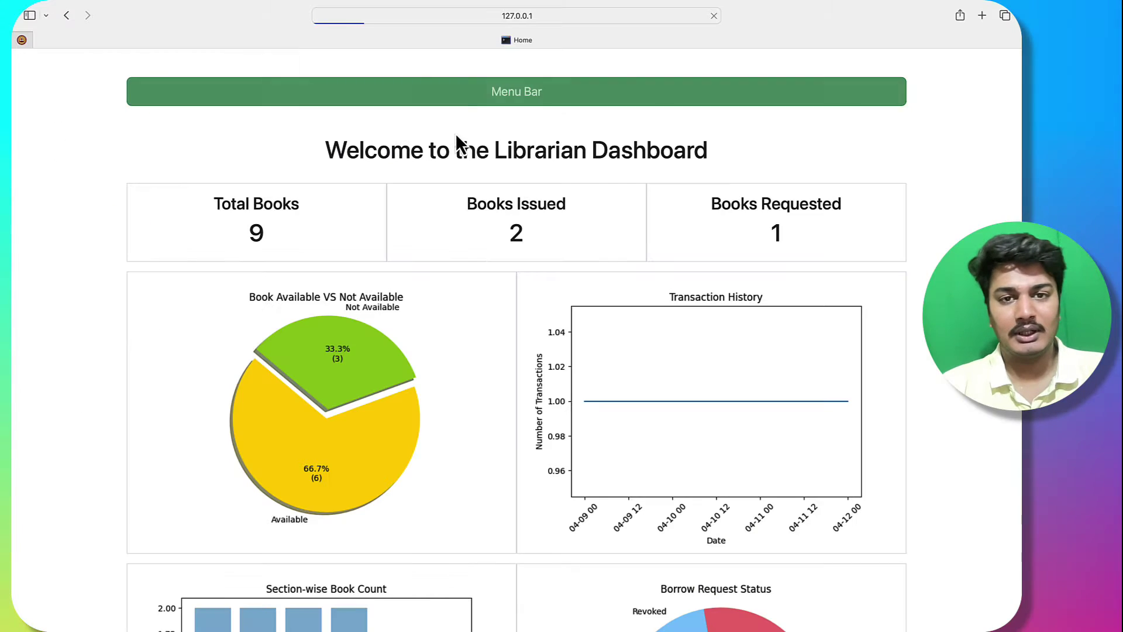
click(418, 101)
click(145, 255)
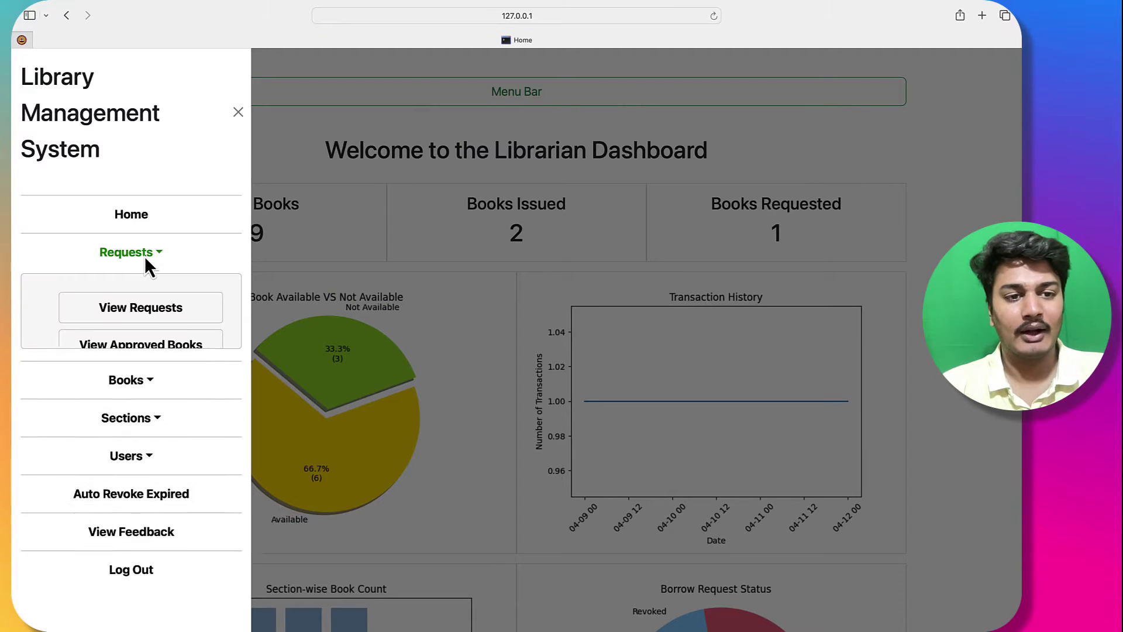
click(151, 316)
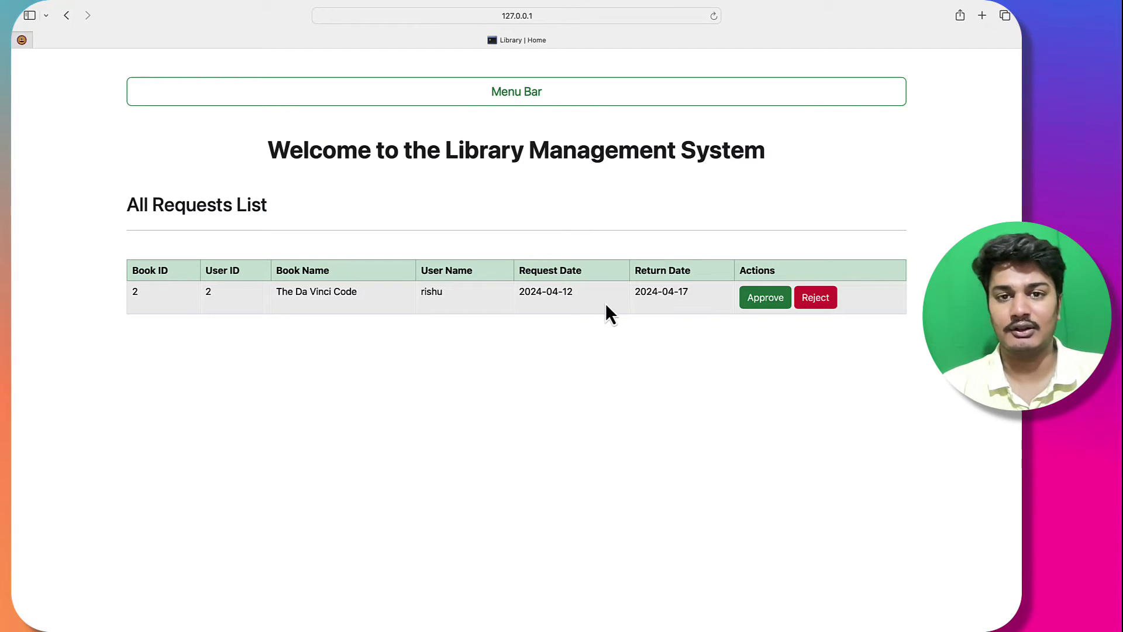
key(ctrl+Right)
key(ctrl+Right)
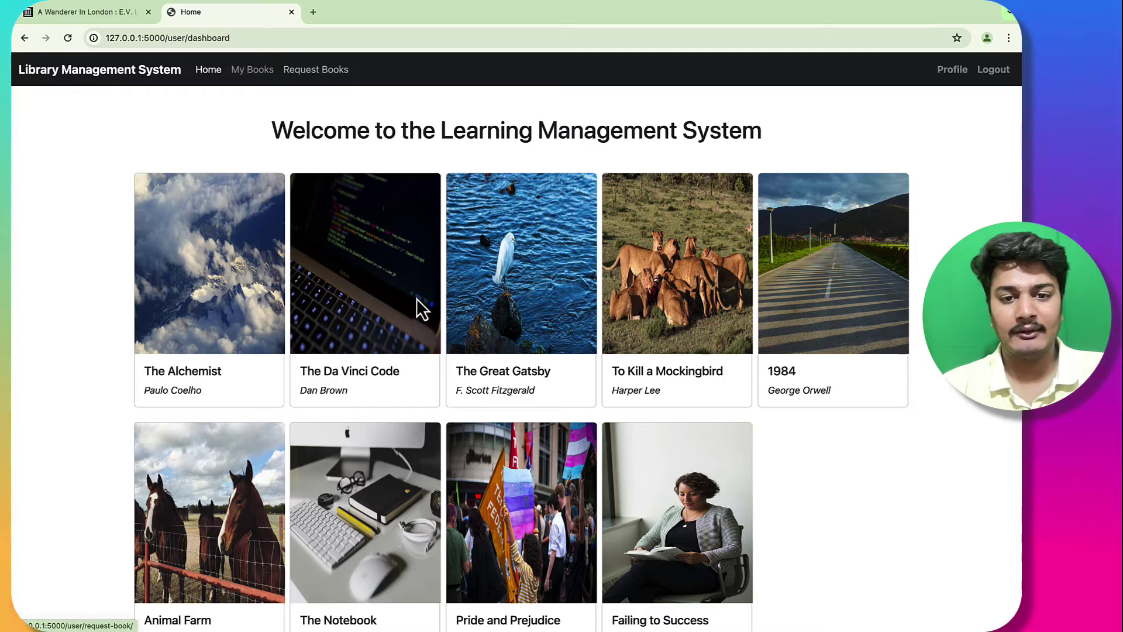
Step: On the Request Books page, search for 'Code', finding The Da Vinci Code, then go back
scroll(424, 307, down, 5)
scroll(424, 307, up, 5)
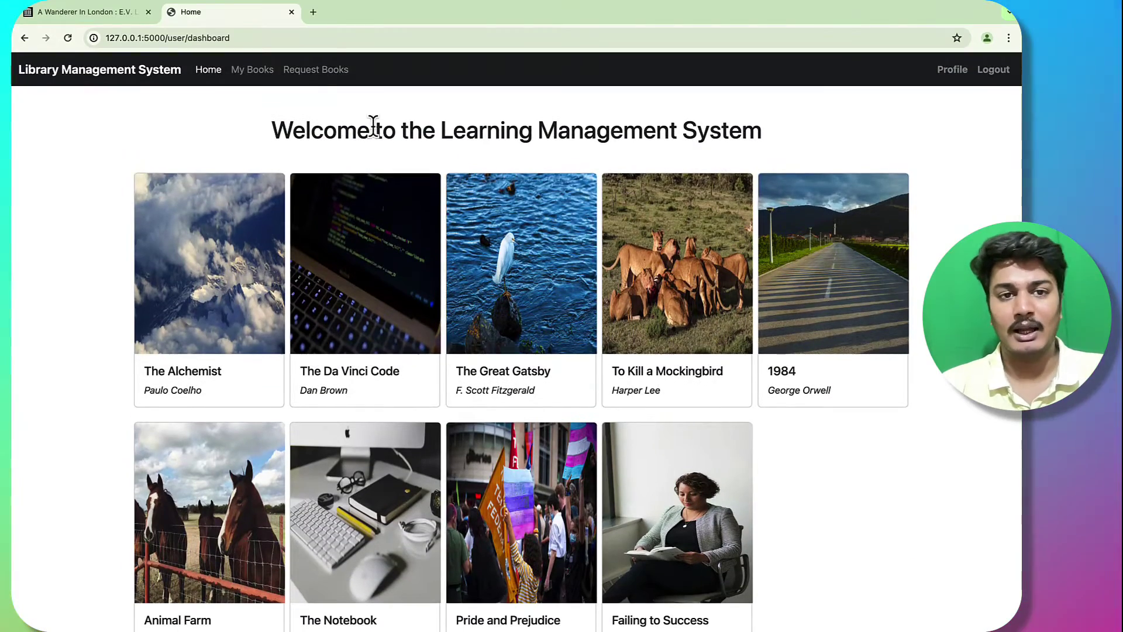
click(330, 76)
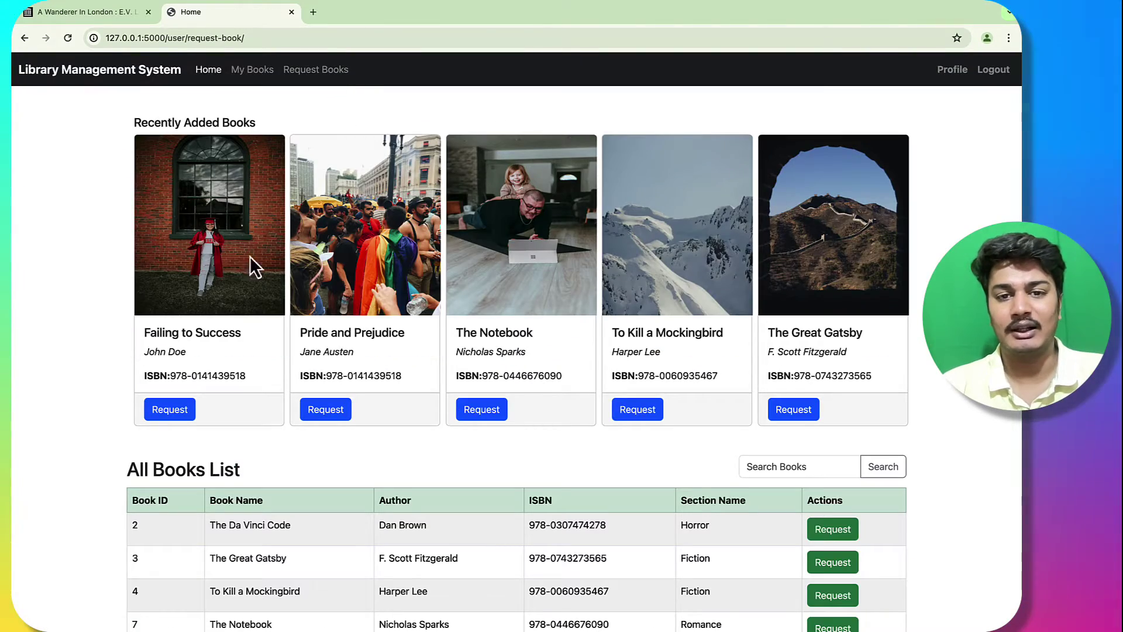
click(297, 119)
scroll(339, 345, down, 2)
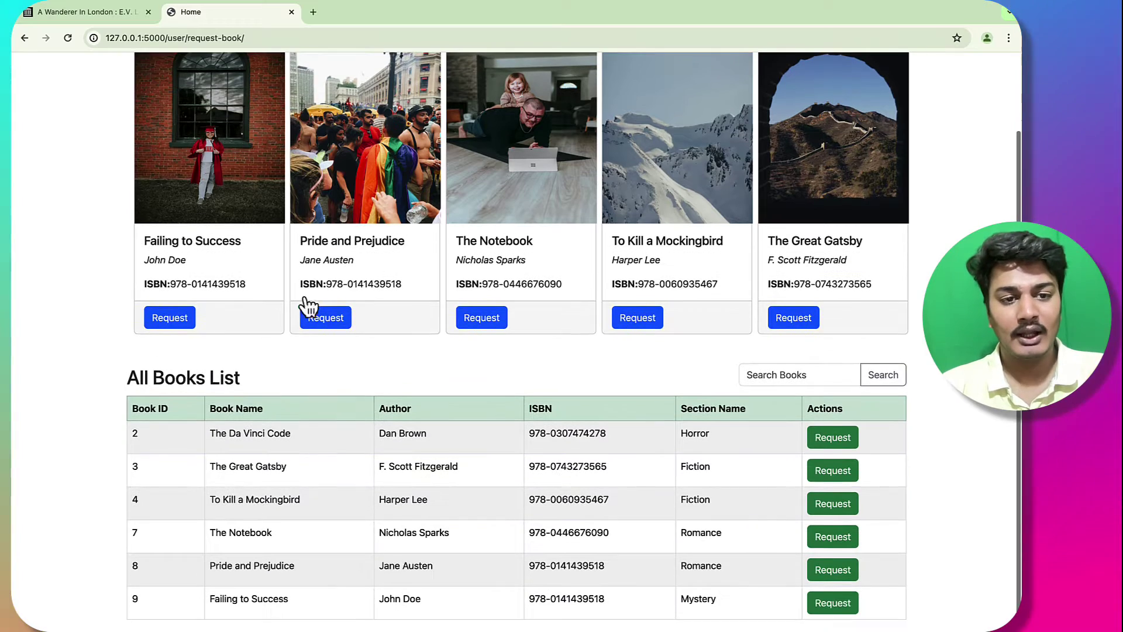
scroll(316, 328, up, 1)
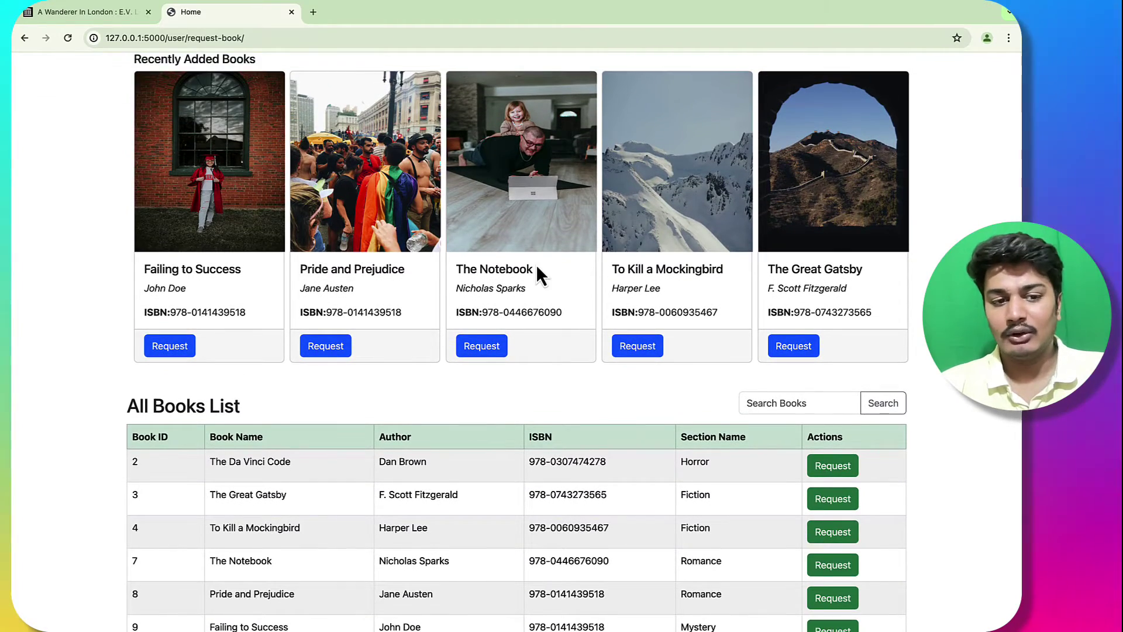
scroll(527, 280, down, 1)
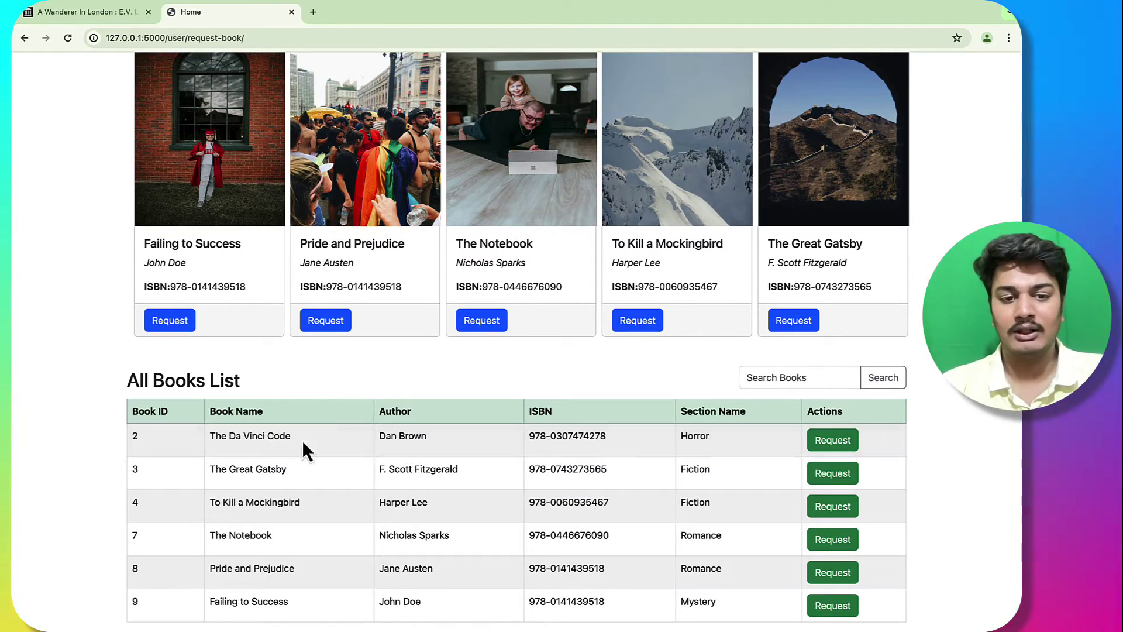
double_click(279, 436)
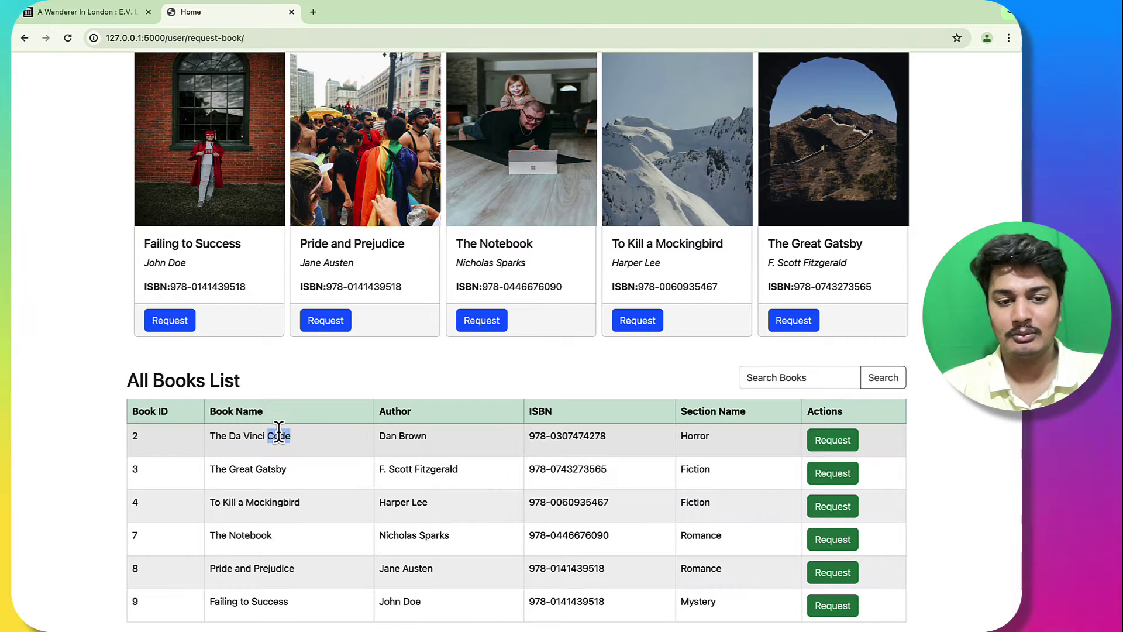
text(Code)
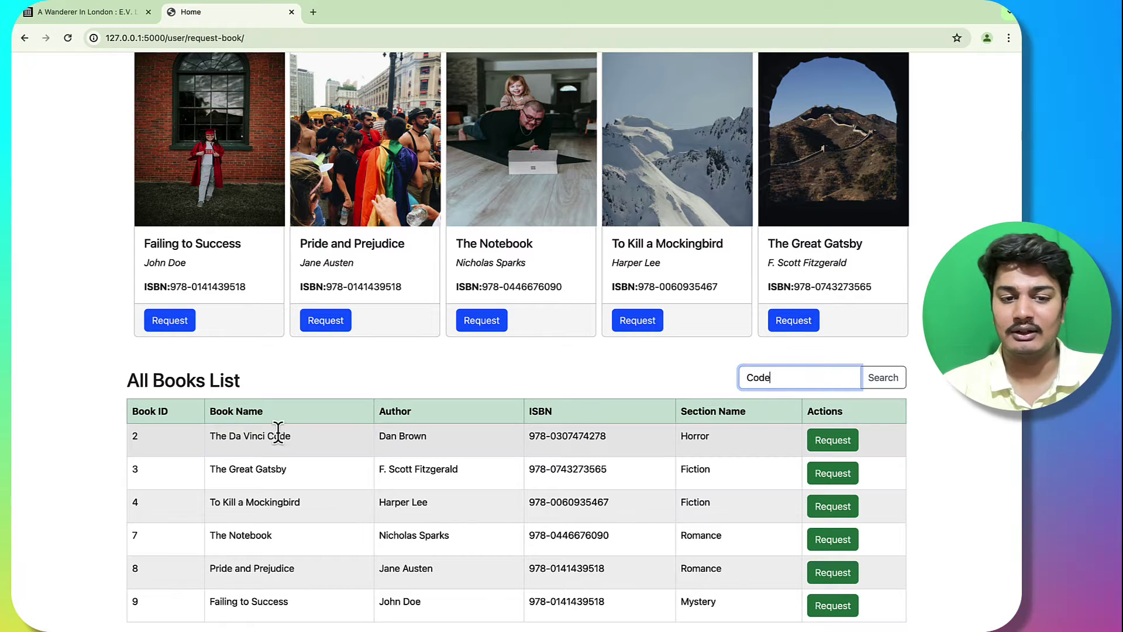
click(894, 384)
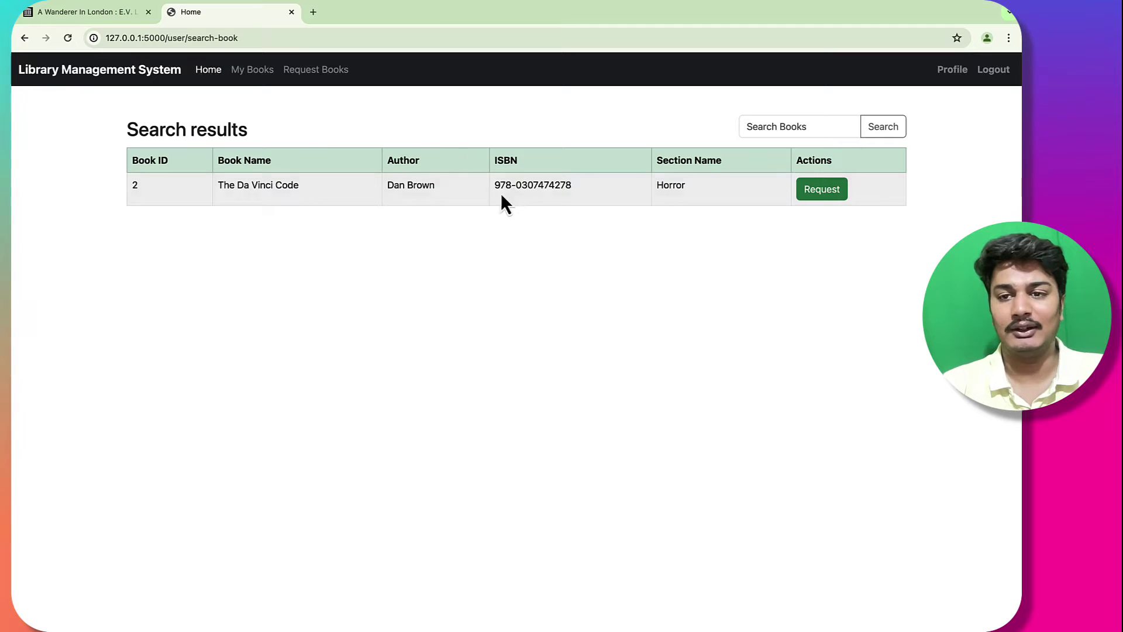
click(24, 38)
Step: Search for the author 'Brown', again getting only The Da Vinci Code, then go back
double_click(412, 436)
key(ctrl+c)
click(771, 377)
key(ctrl+v)
key(ctrl+a)
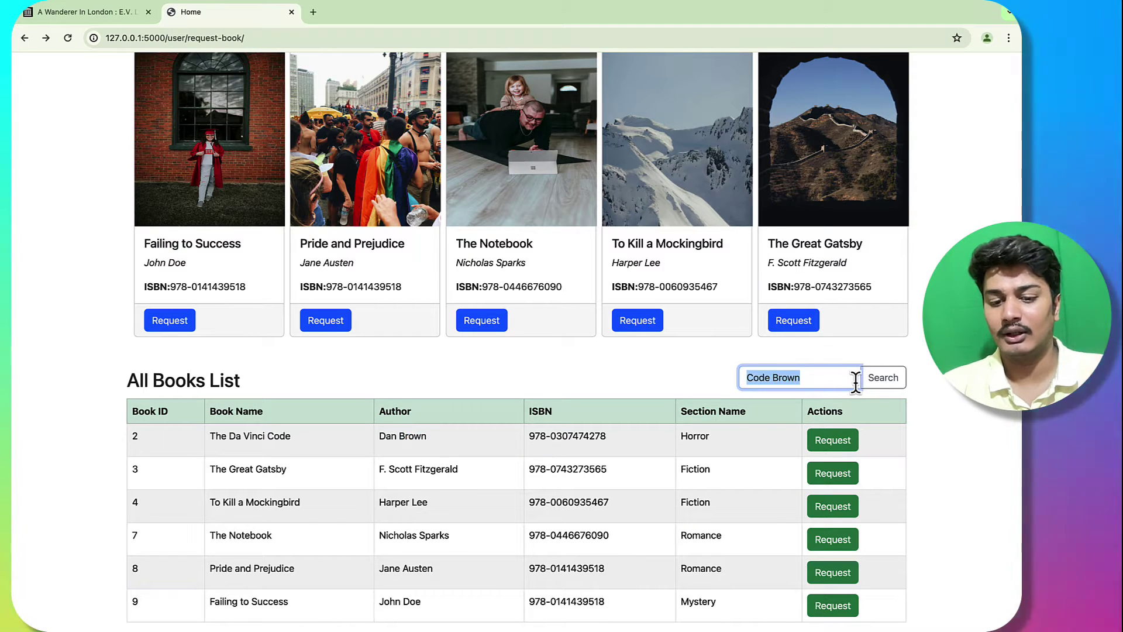
key(ctrl+v)
click(883, 377)
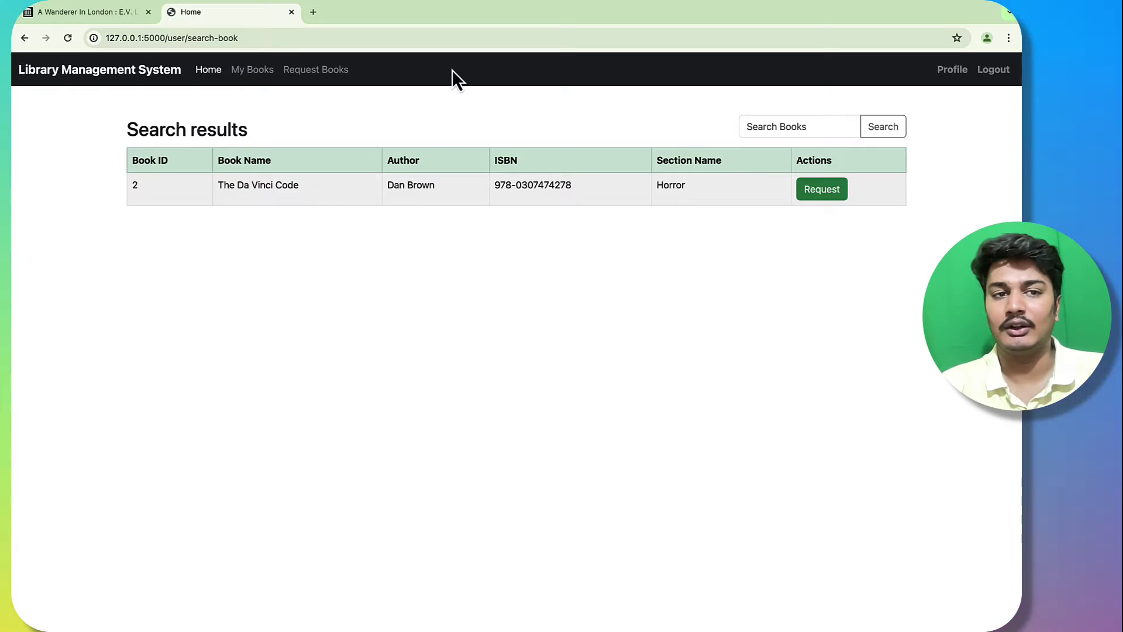
click(23, 38)
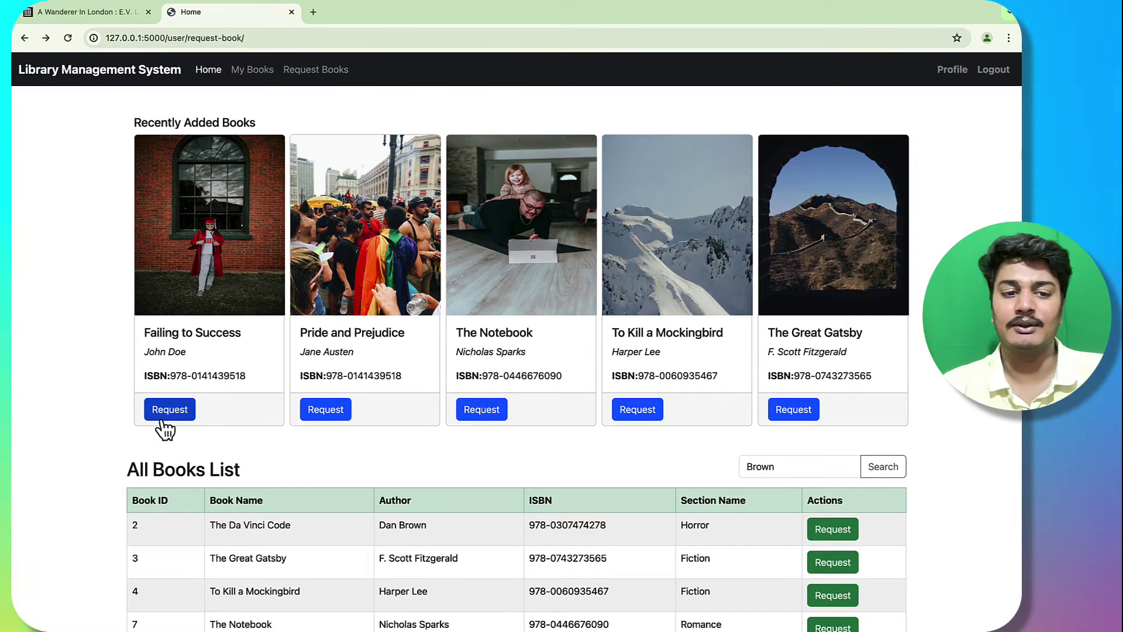
Step: Request Failing to Success with a chosen section, then refresh the admin requests list
click(170, 411)
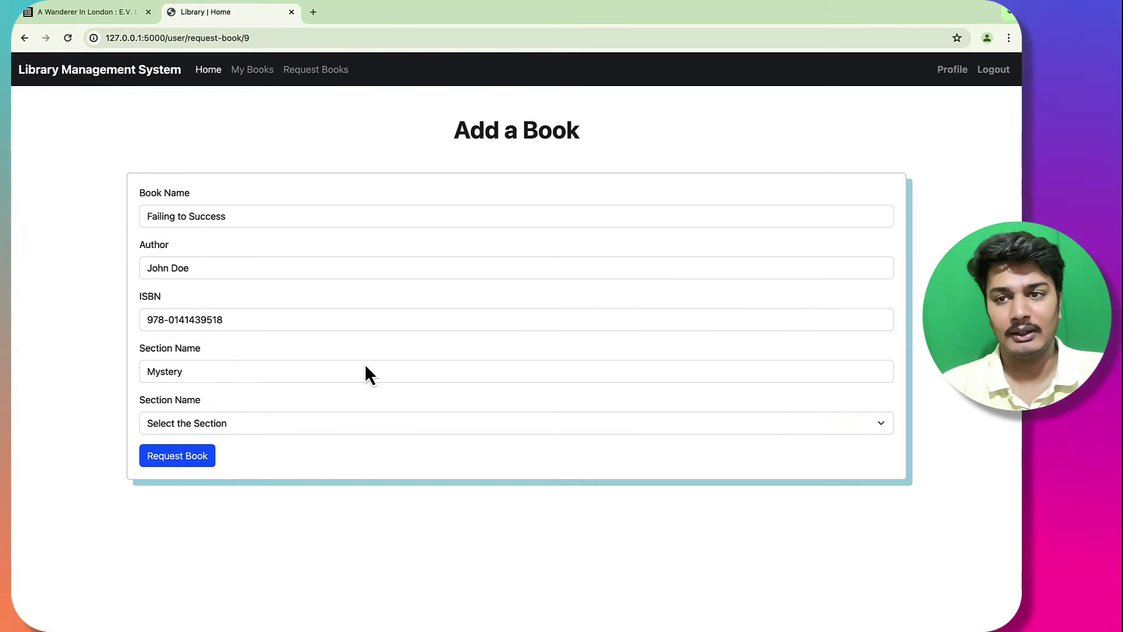
click(332, 425)
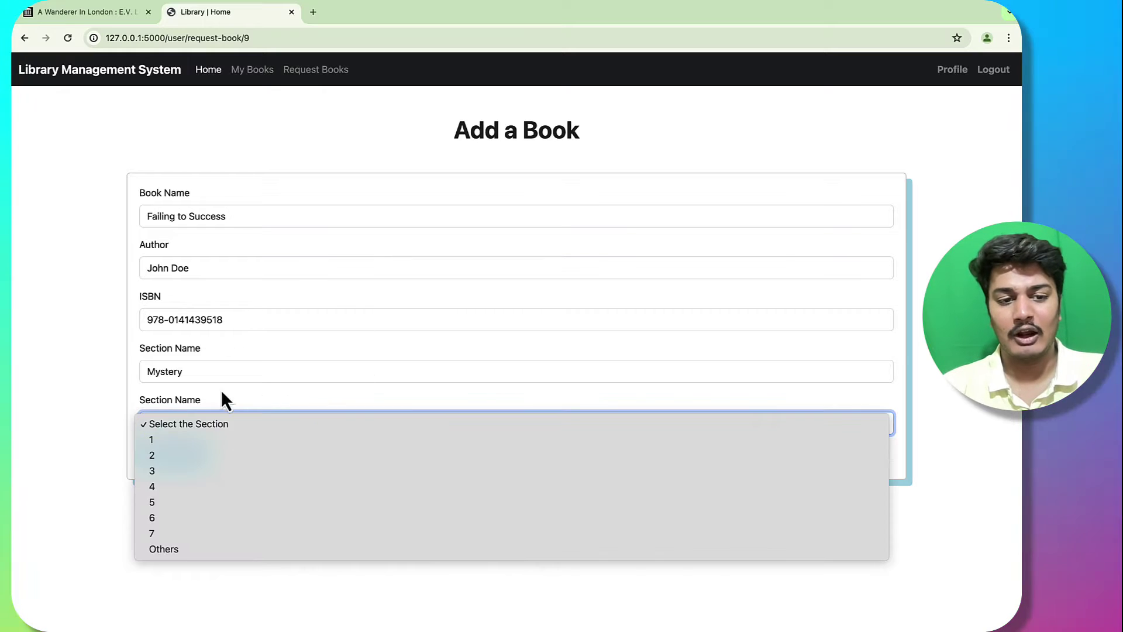
click(217, 507)
click(182, 458)
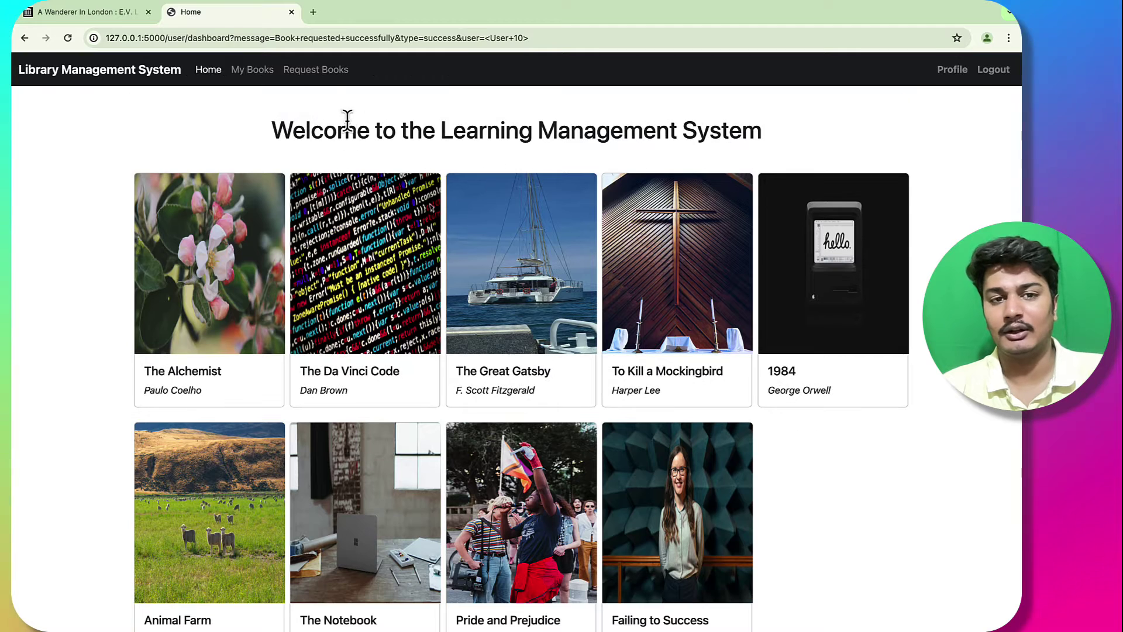
click(264, 71)
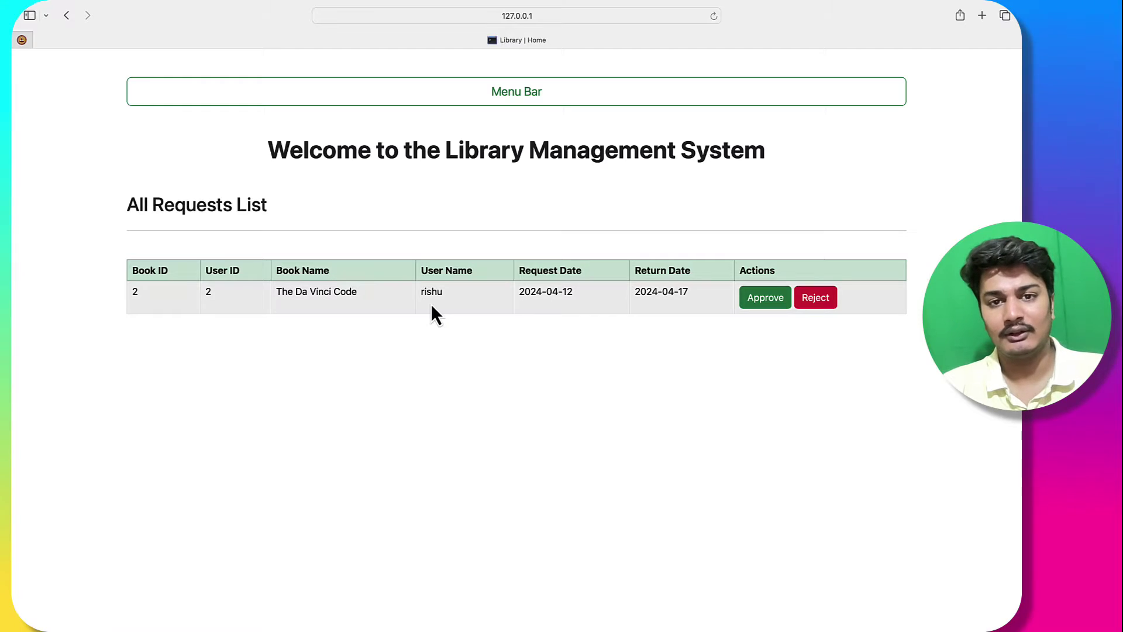
key(super+r)
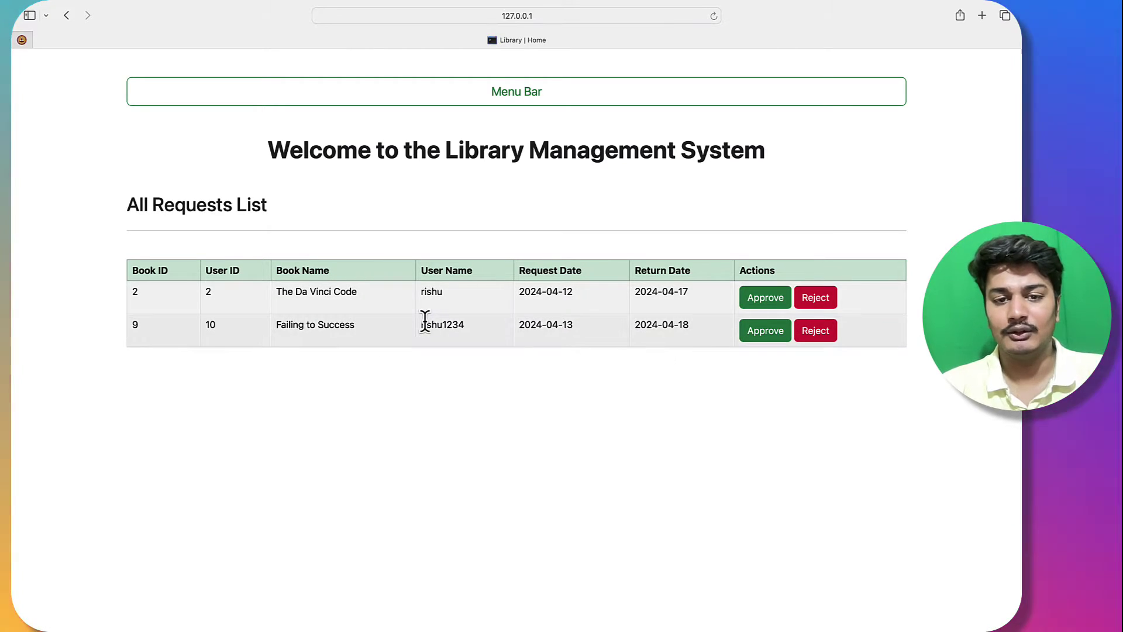
Step: Approve the Failing to Success request and confirm it in the user's My Books
drag(425, 325, 491, 334)
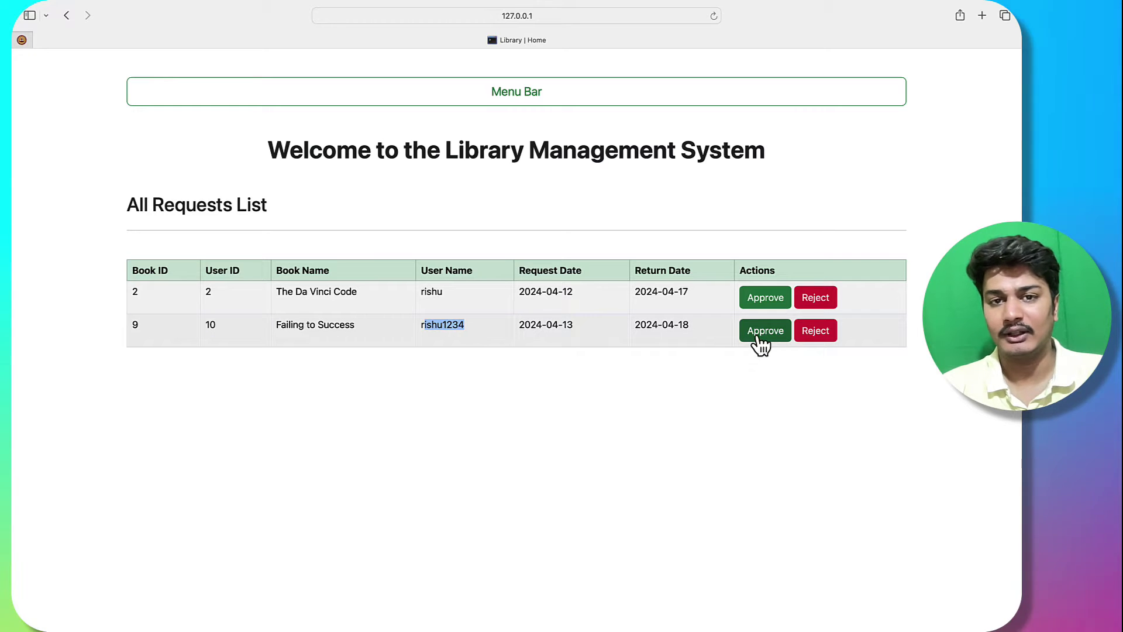
click(758, 337)
key(ctrl+Right)
key(super+r)
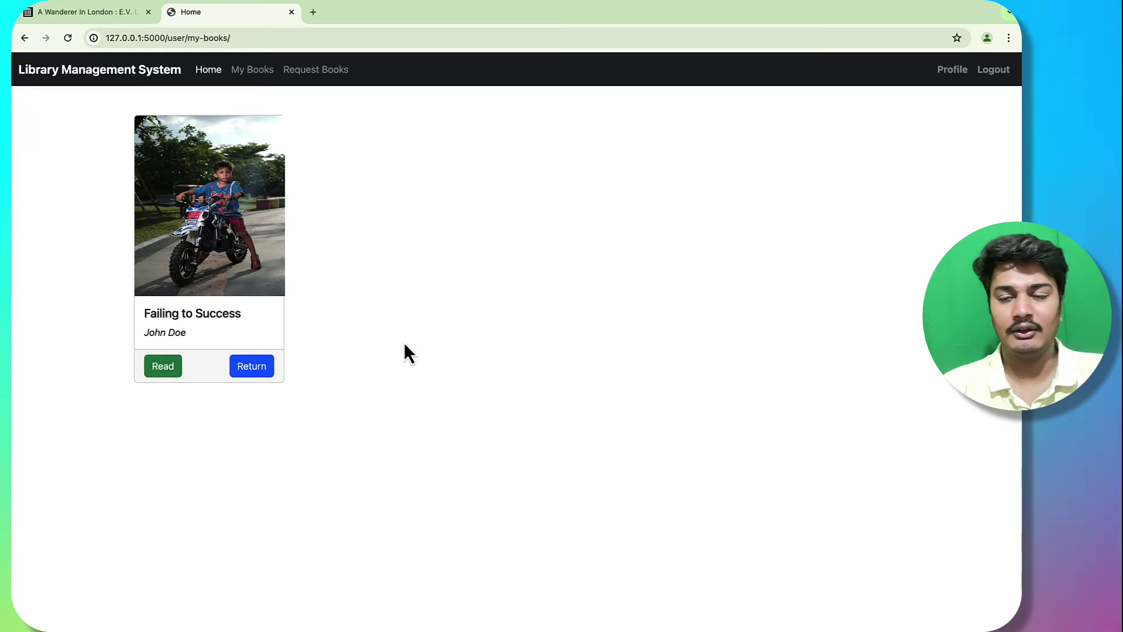
key(ctrl+Left)
key(ctrl+Left)
Step: Open Requests > View Approved Books and locate the Failing to Success approval row
click(285, 82)
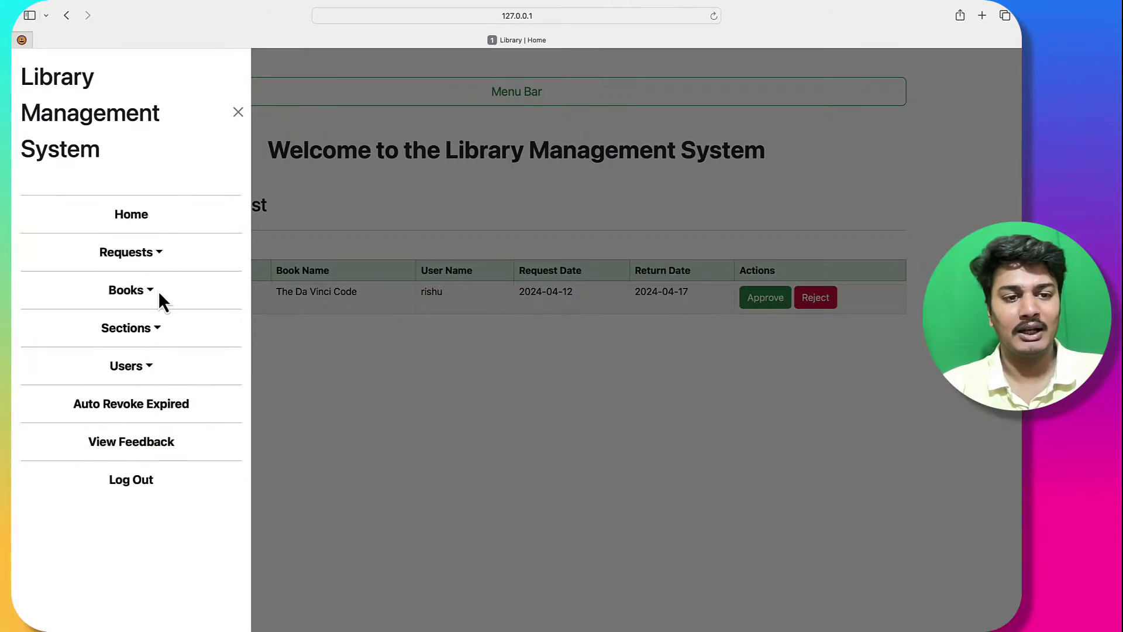
click(149, 253)
click(143, 345)
drag(268, 359, 637, 433)
click(219, 291)
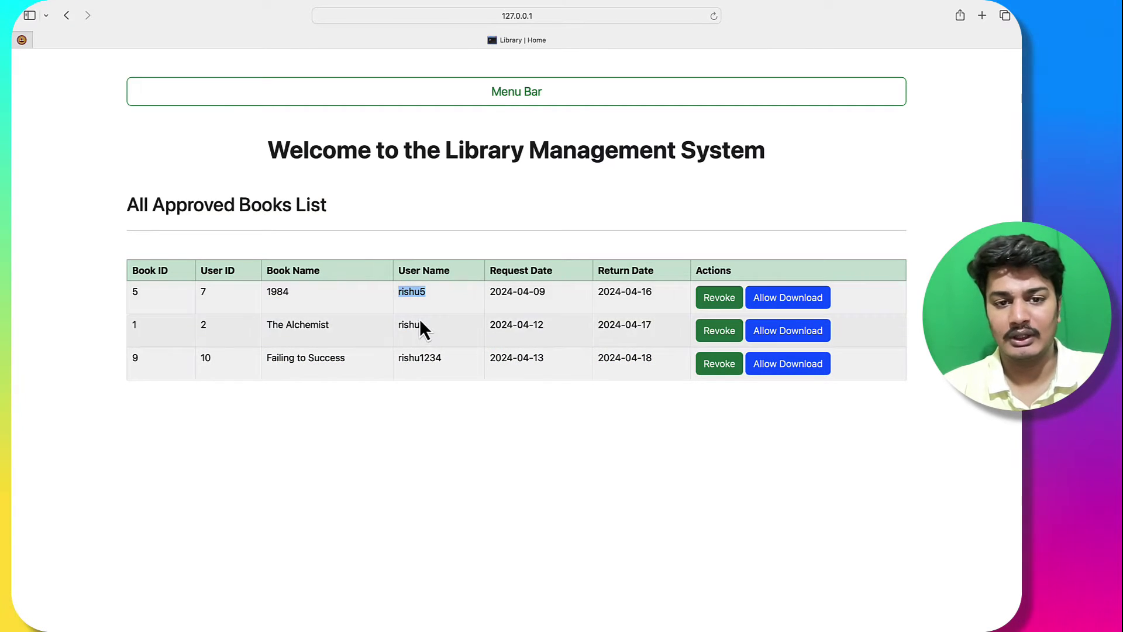
drag(436, 358, 391, 358)
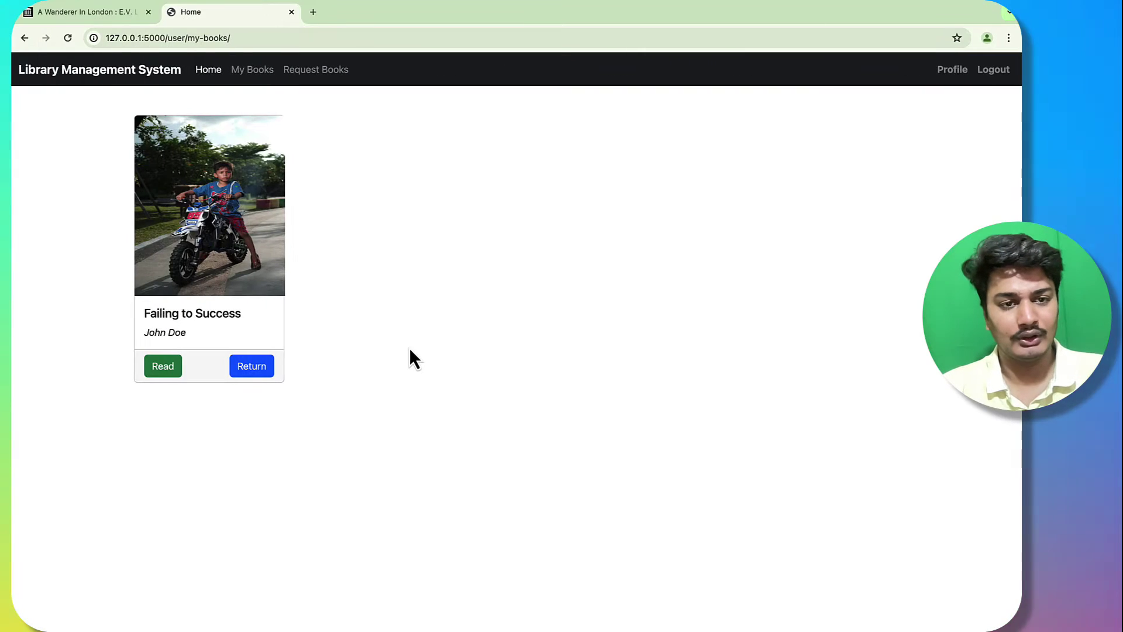
Step: Open Failing to Success for reading and look over its title and description
click(163, 368)
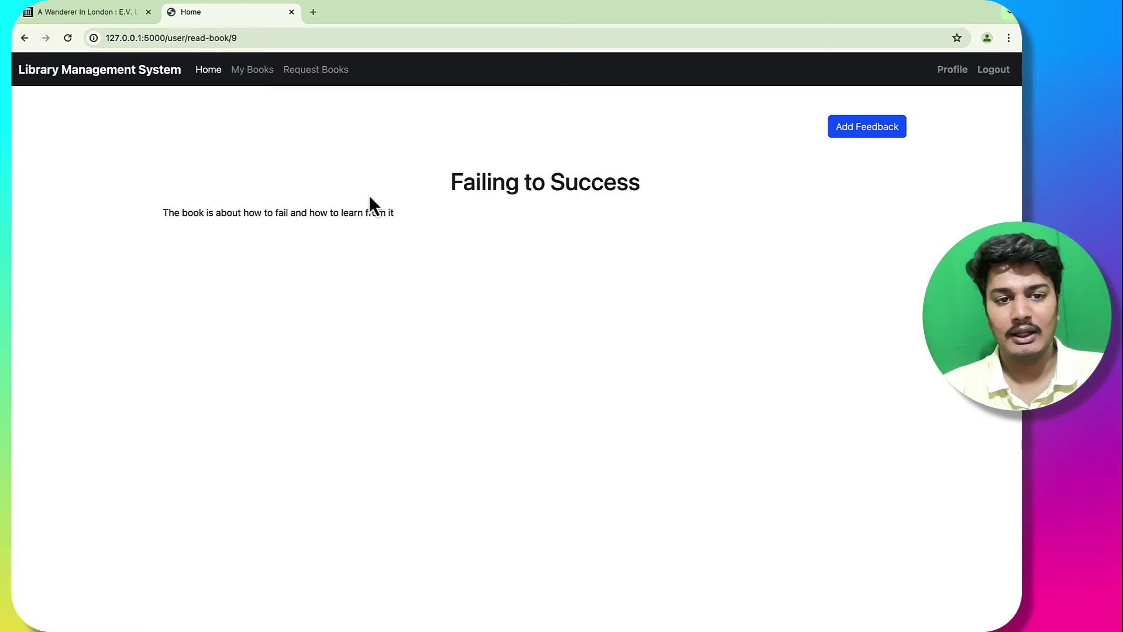
drag(159, 213, 465, 198)
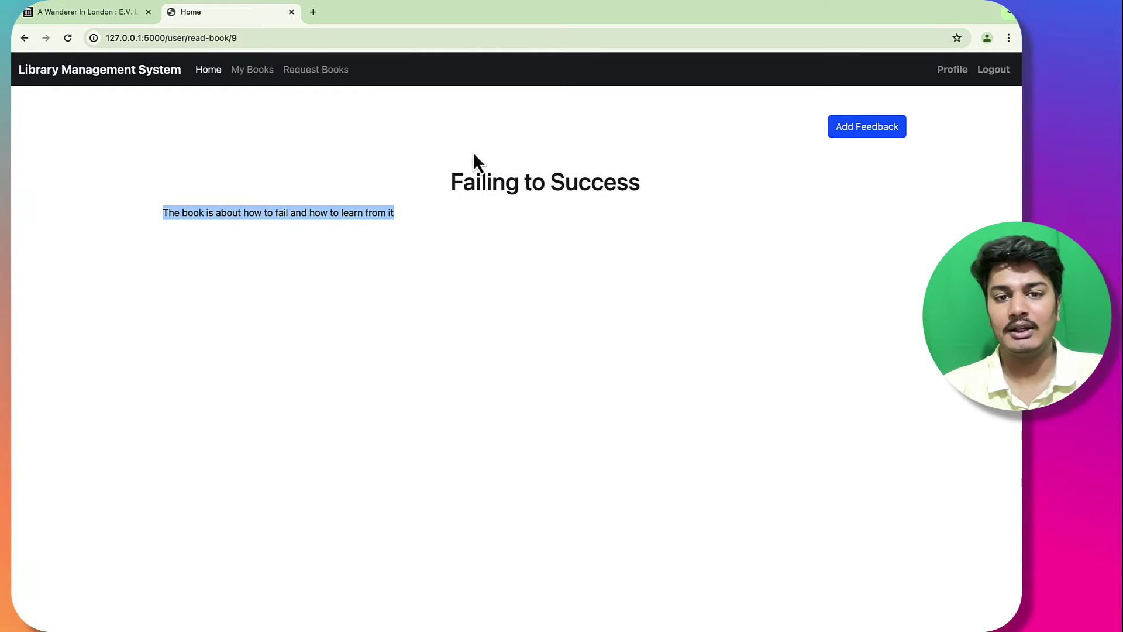
drag(479, 155, 651, 205)
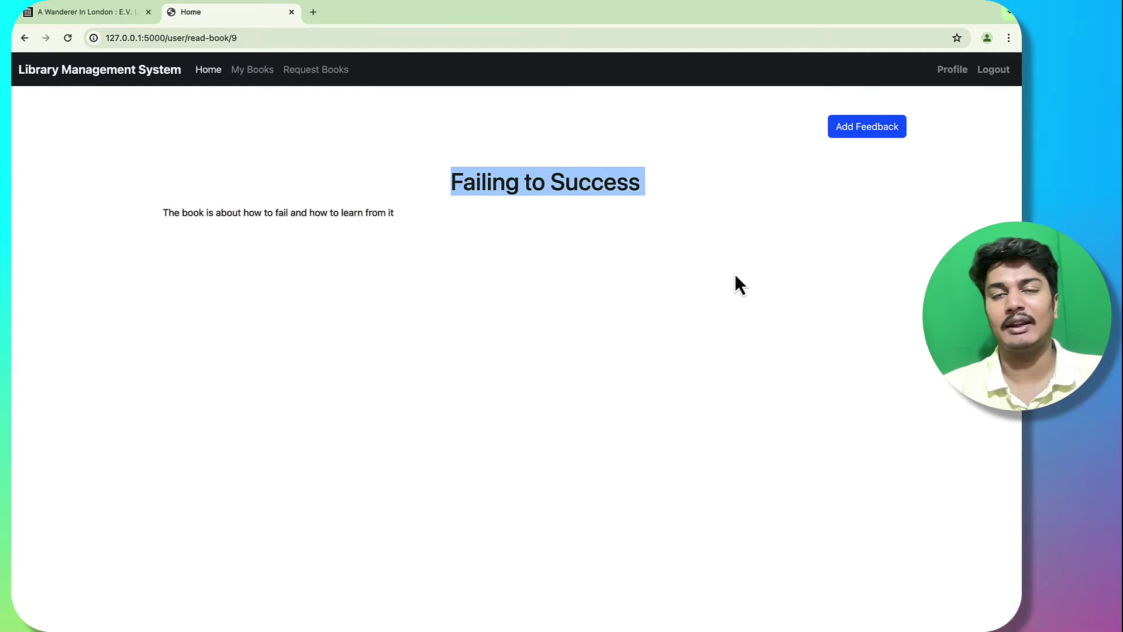
click(820, 149)
Step: Submit the feedback 'this is nice' for the book, then reopen it from My Books
click(850, 134)
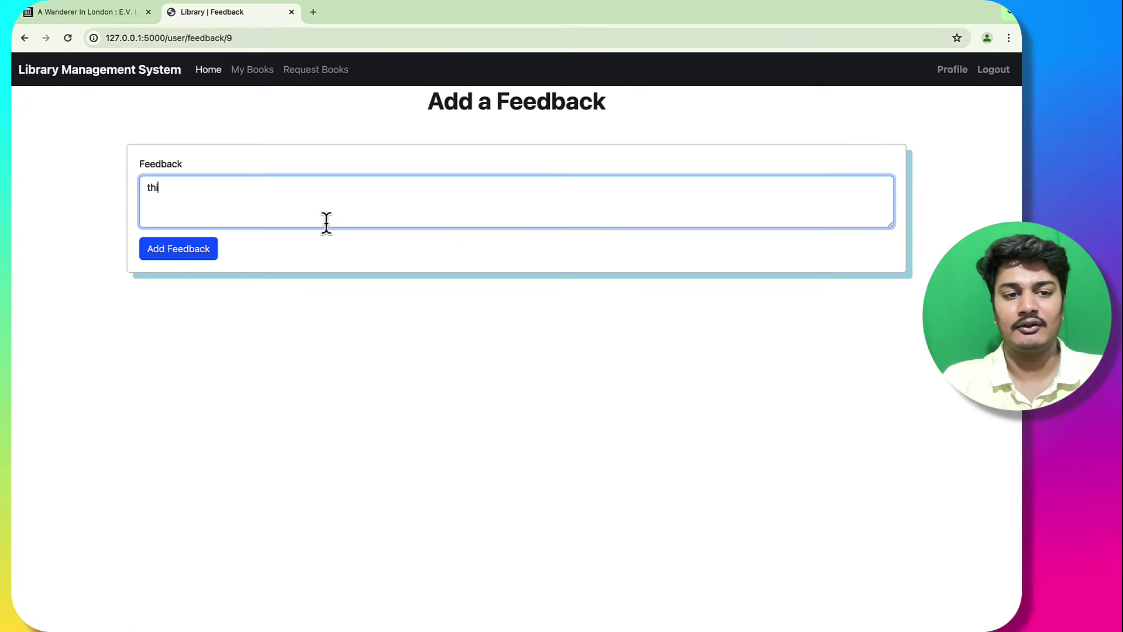
text(ice)
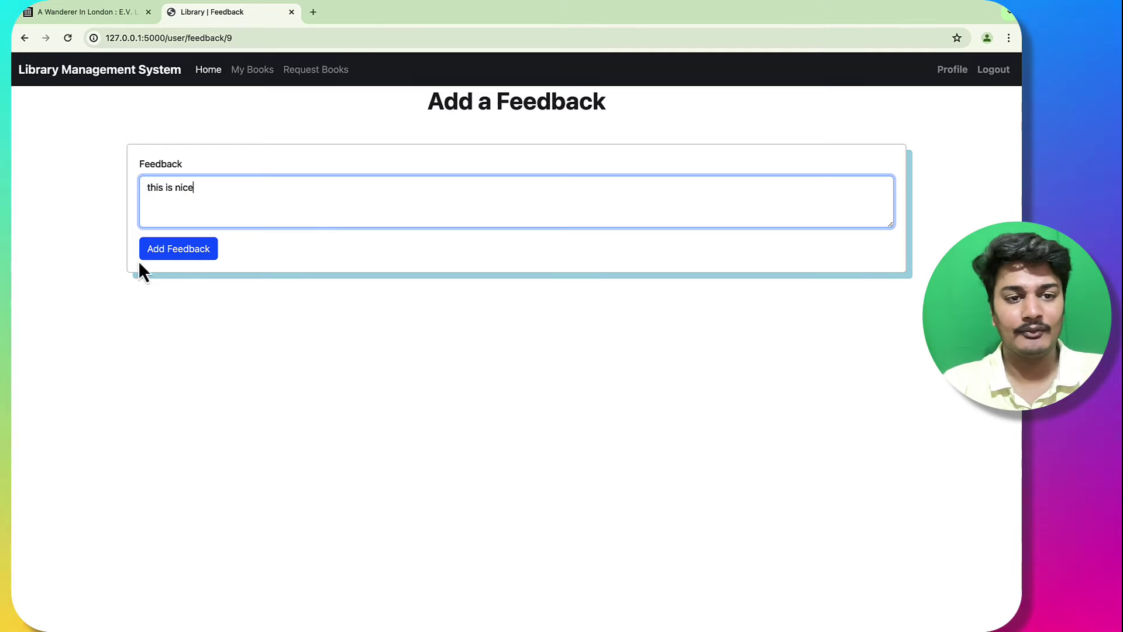
click(186, 255)
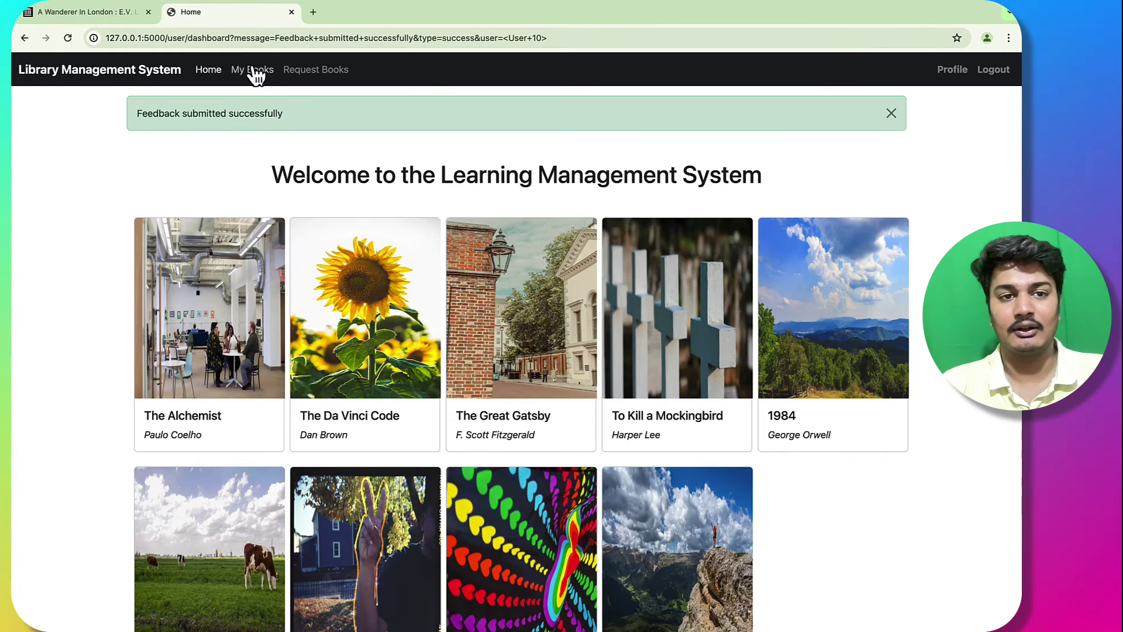
click(252, 70)
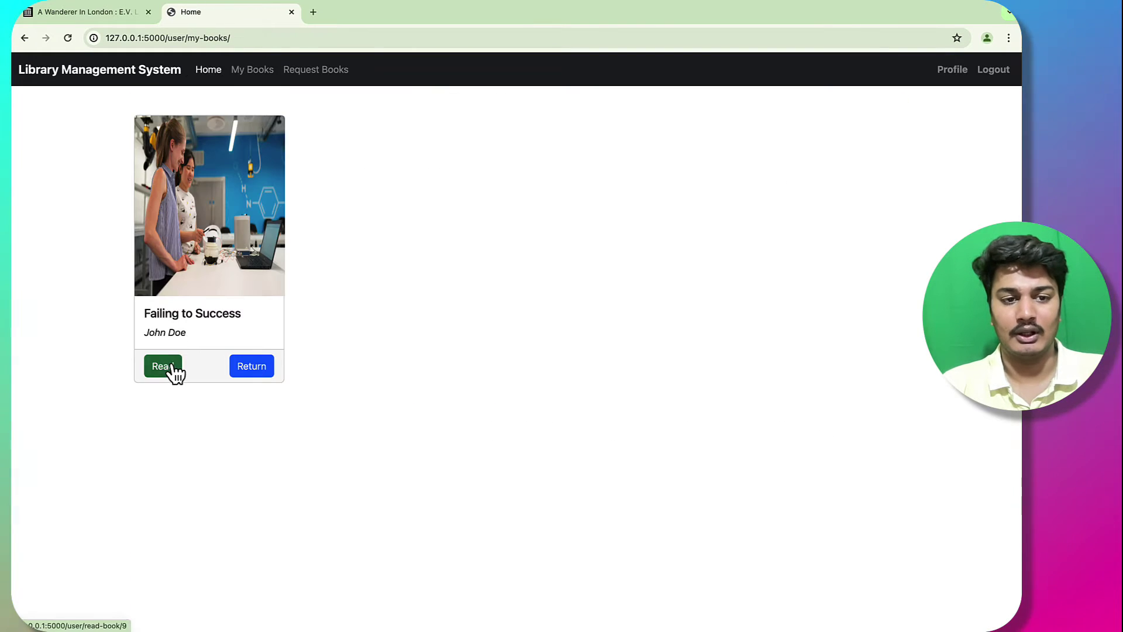
click(171, 368)
Step: Allow the download as admin, then open file.pdf, close it and return to My Books
key(ctrl+Right)
key(ctrl+Right)
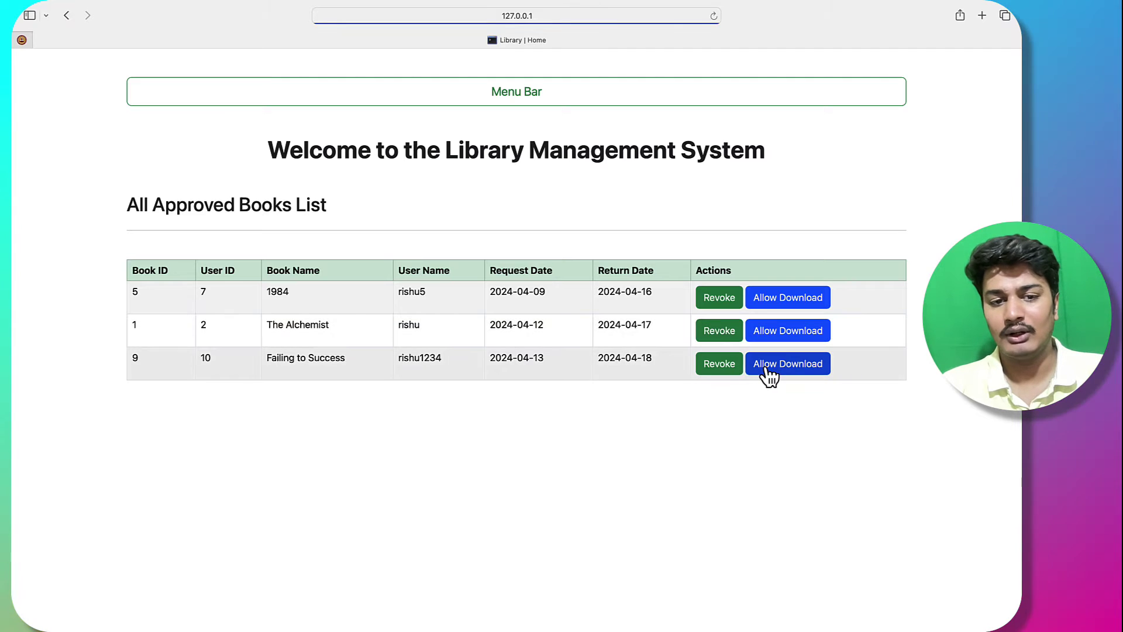
key(ctrl+Left)
key(ctrl+Left)
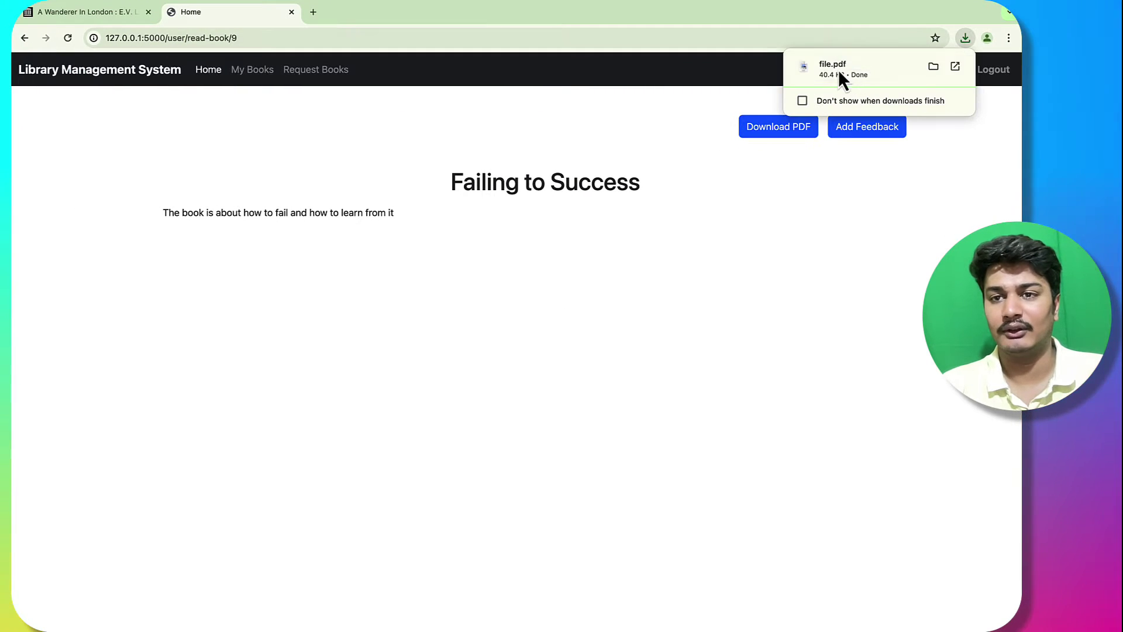
click(834, 63)
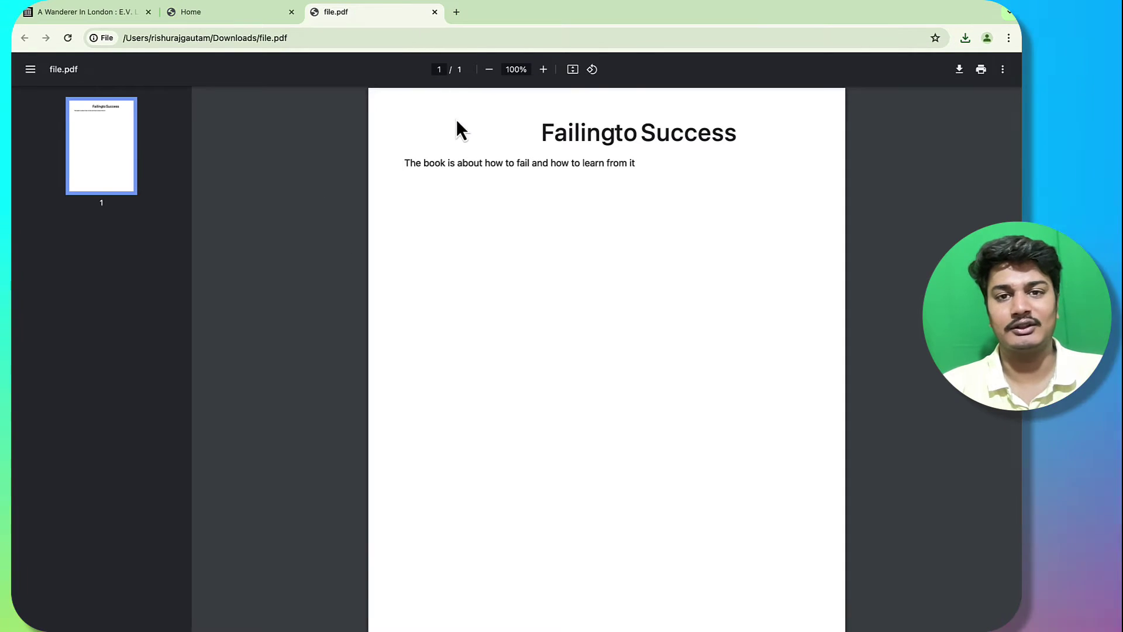
click(434, 12)
click(242, 82)
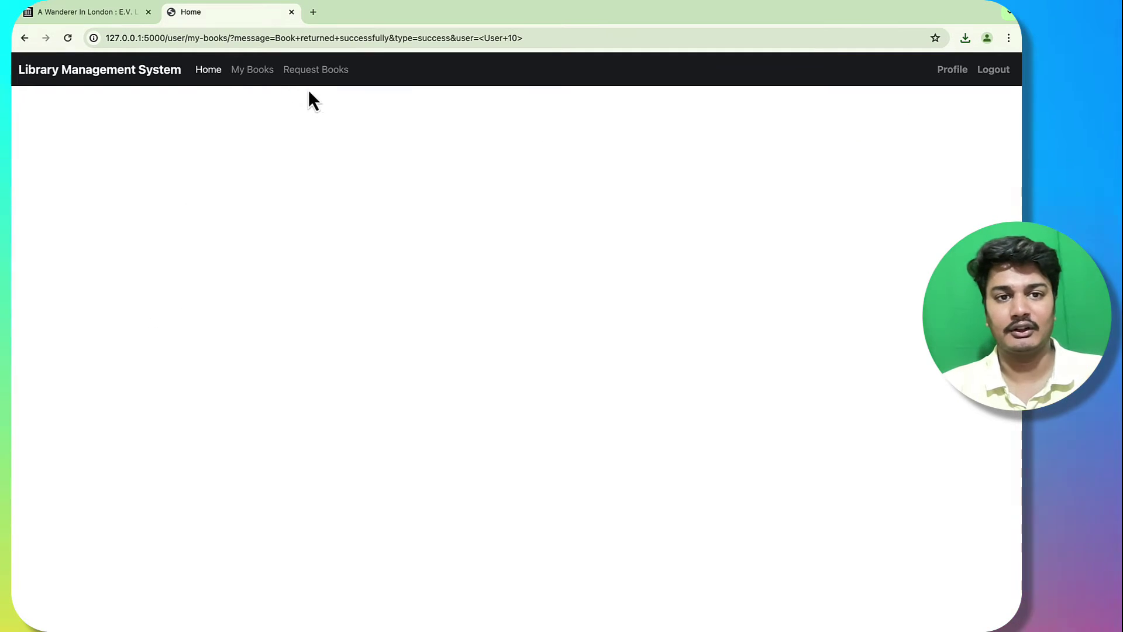
Step: Request The Notebook with a chosen section
click(310, 71)
click(493, 420)
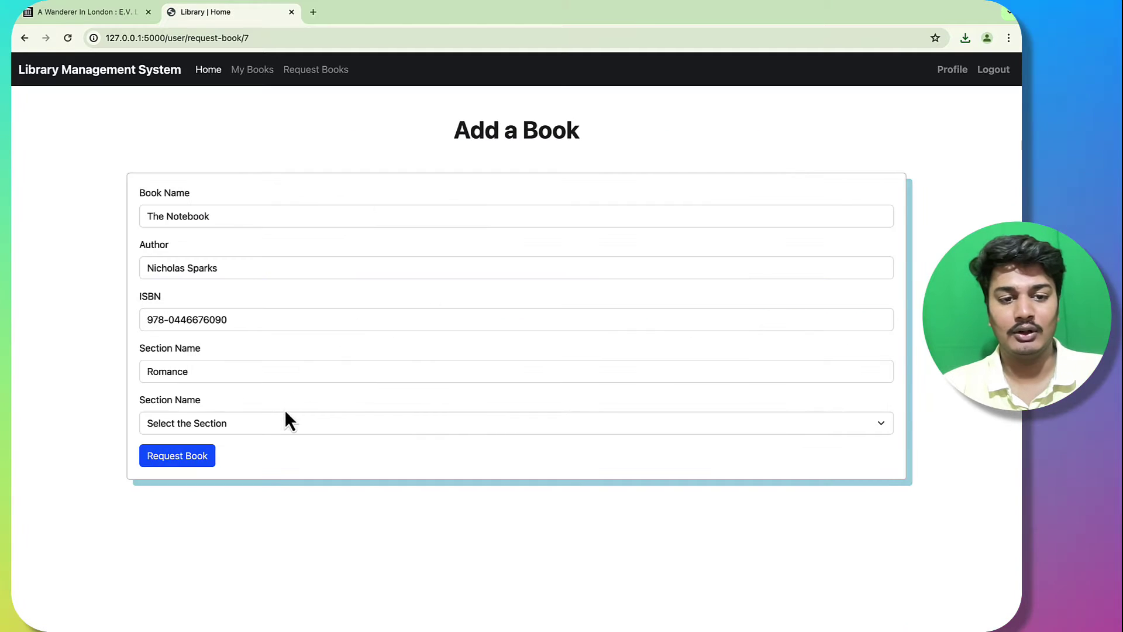
click(289, 423)
click(262, 455)
click(177, 456)
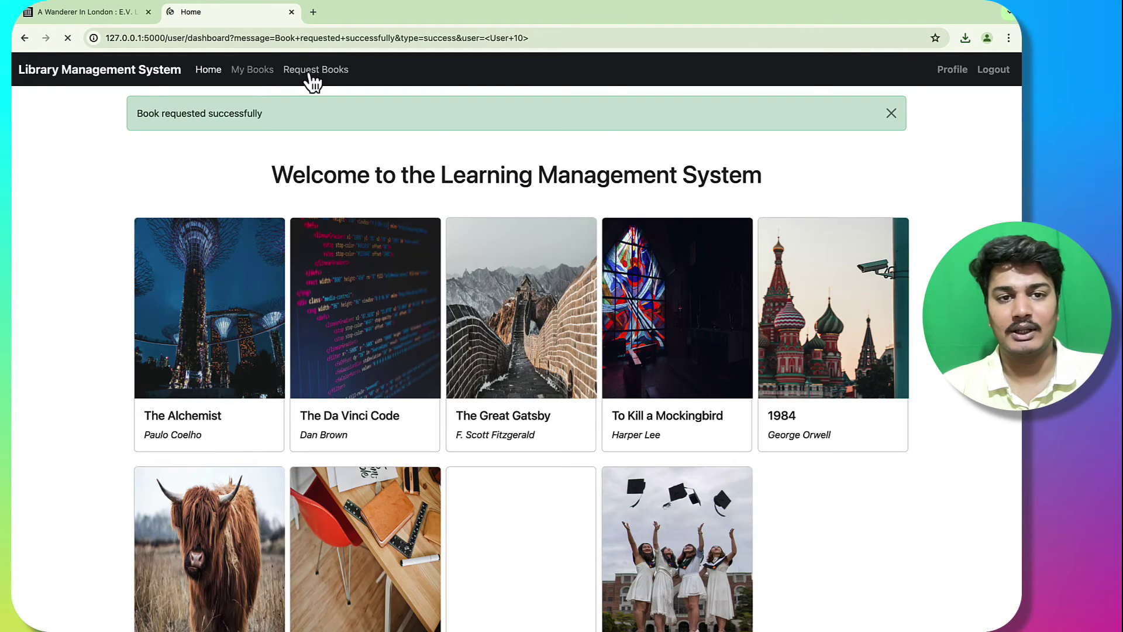
Step: Request The Da Vinci Code with a chosen section
click(315, 71)
click(837, 529)
click(385, 422)
click(336, 486)
click(175, 456)
Step: Try further book requests until the maximum request limit message appears
scroll(655, 189, down, 5)
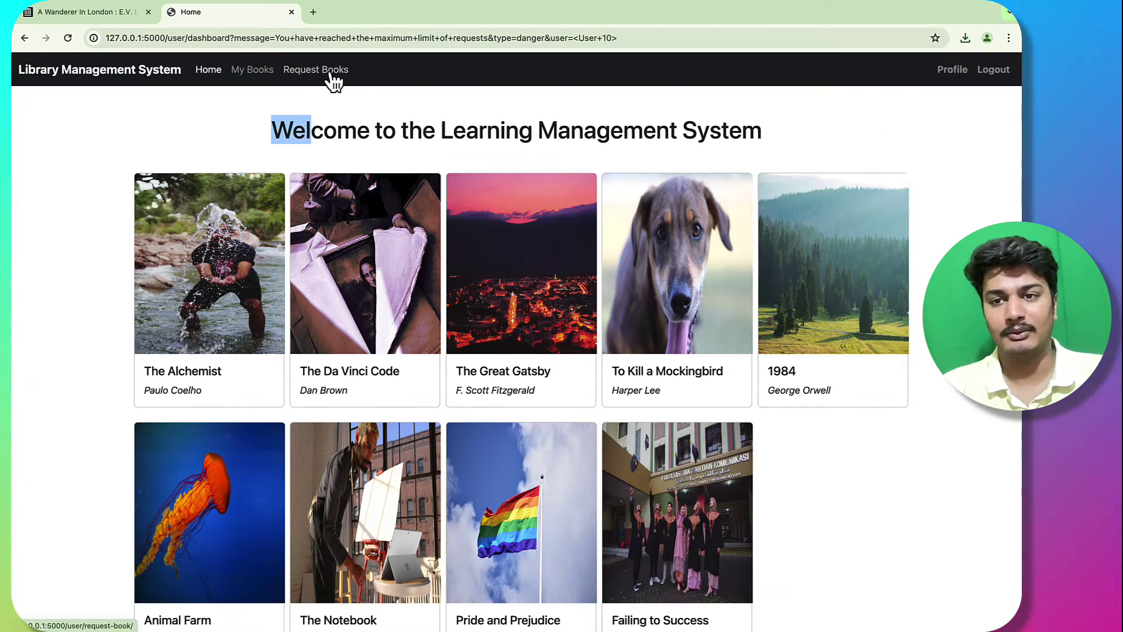
click(332, 73)
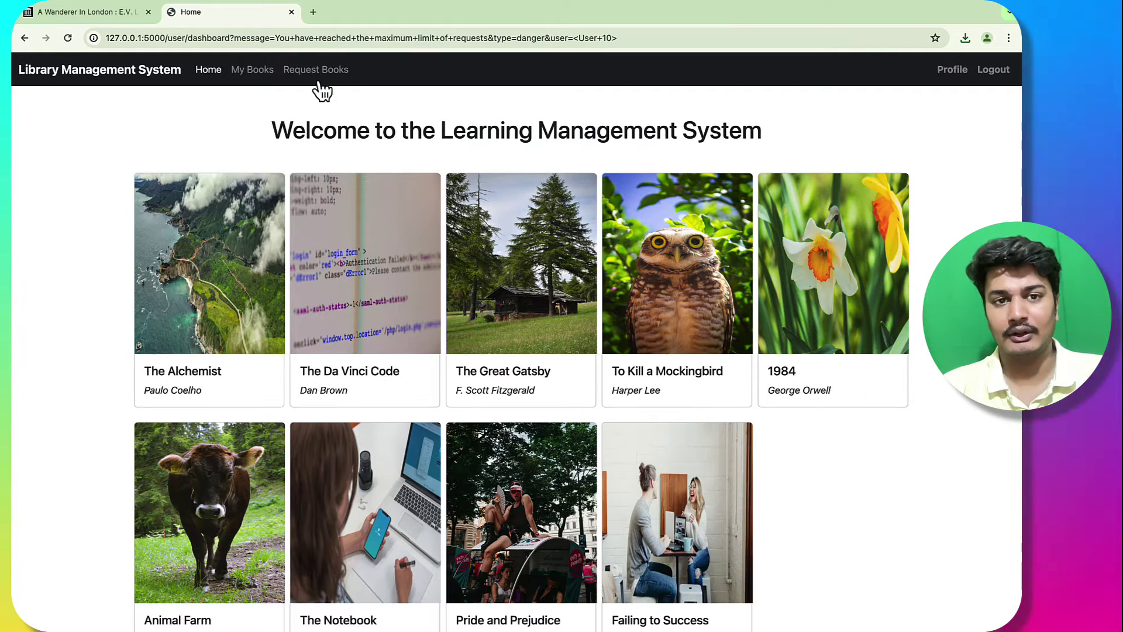
click(322, 72)
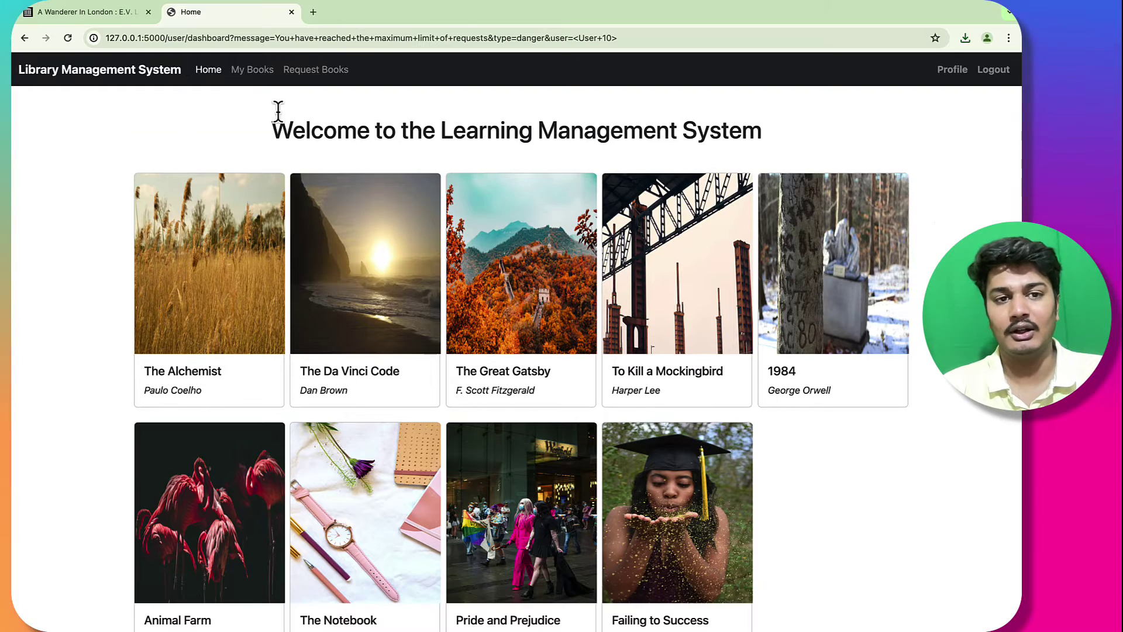
click(295, 73)
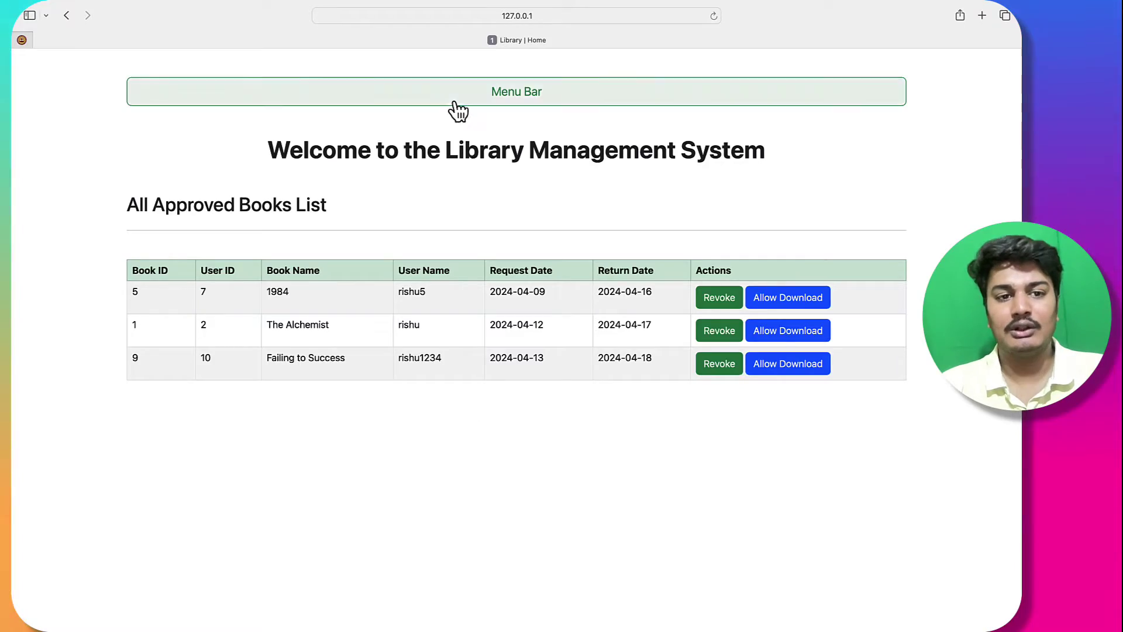
Step: Open the librarian's pending requests list and review the rows from user 10
click(456, 104)
click(156, 253)
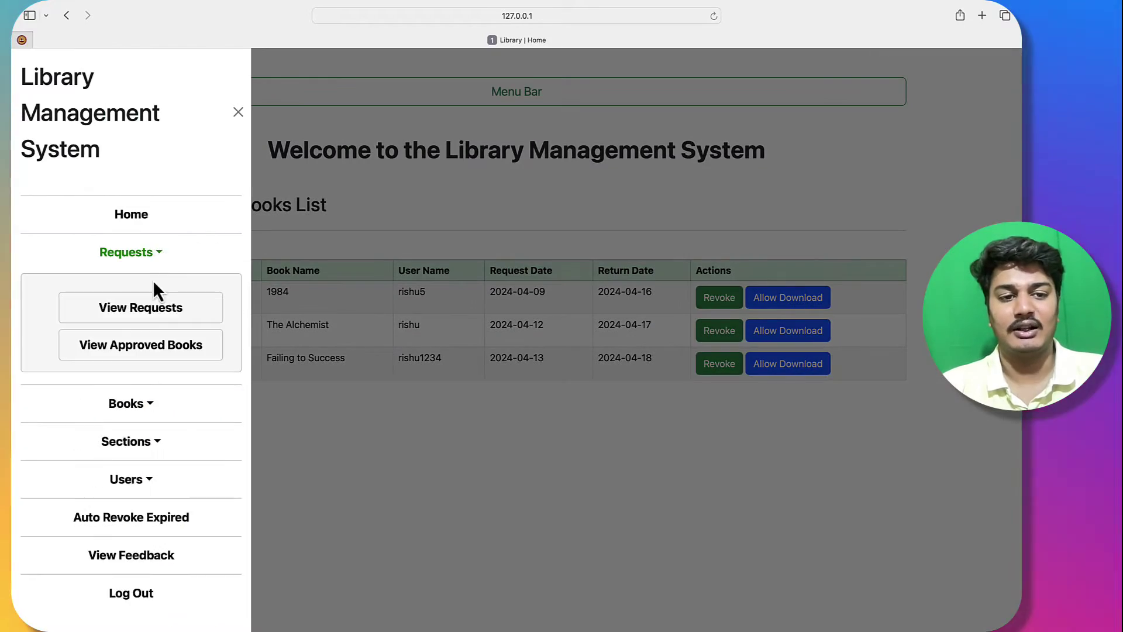
click(146, 308)
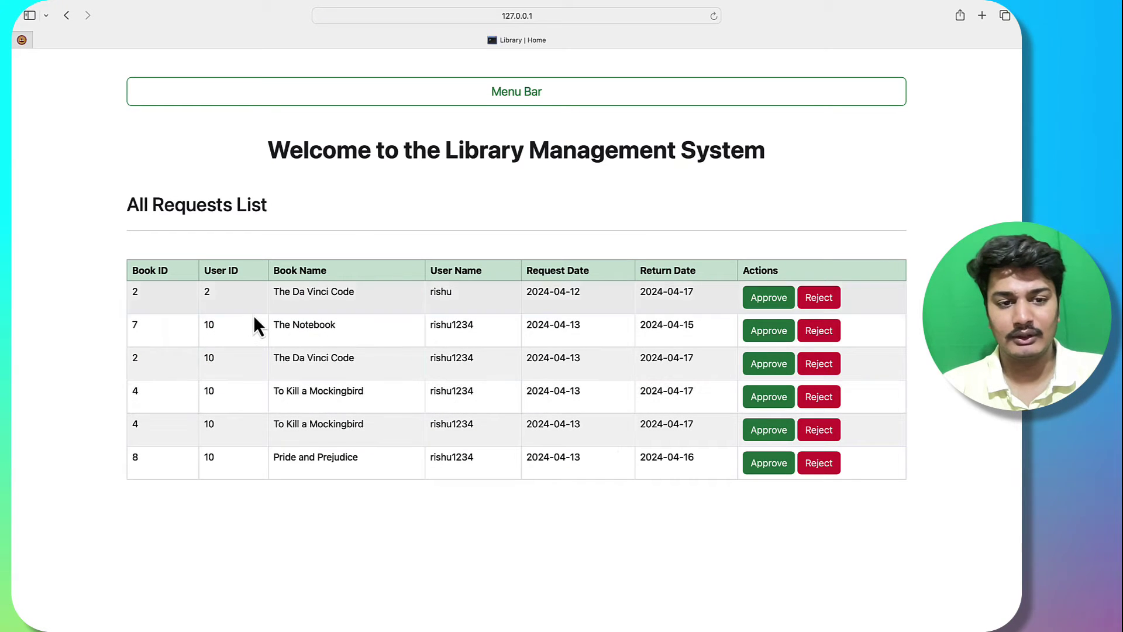
drag(204, 321, 329, 435)
click(328, 457)
drag(205, 354, 439, 478)
click(440, 479)
click(605, 96)
click(561, 170)
Step: Approve The Da Vinci Code and To Kill a Mockingbird, and reject Pride and Prejudice
click(777, 371)
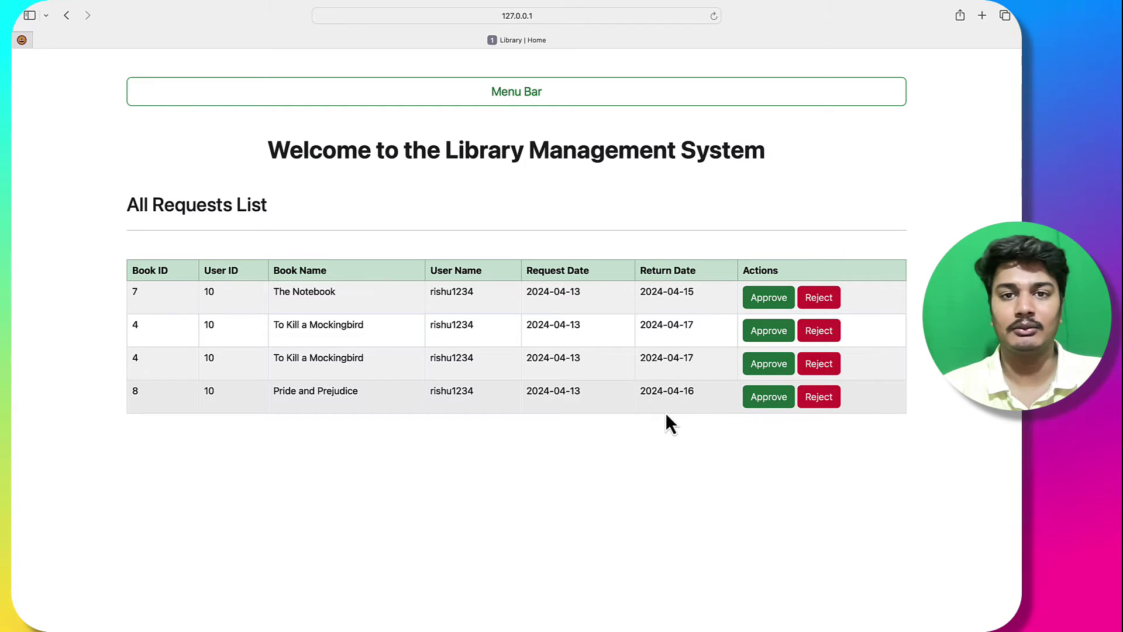
click(814, 397)
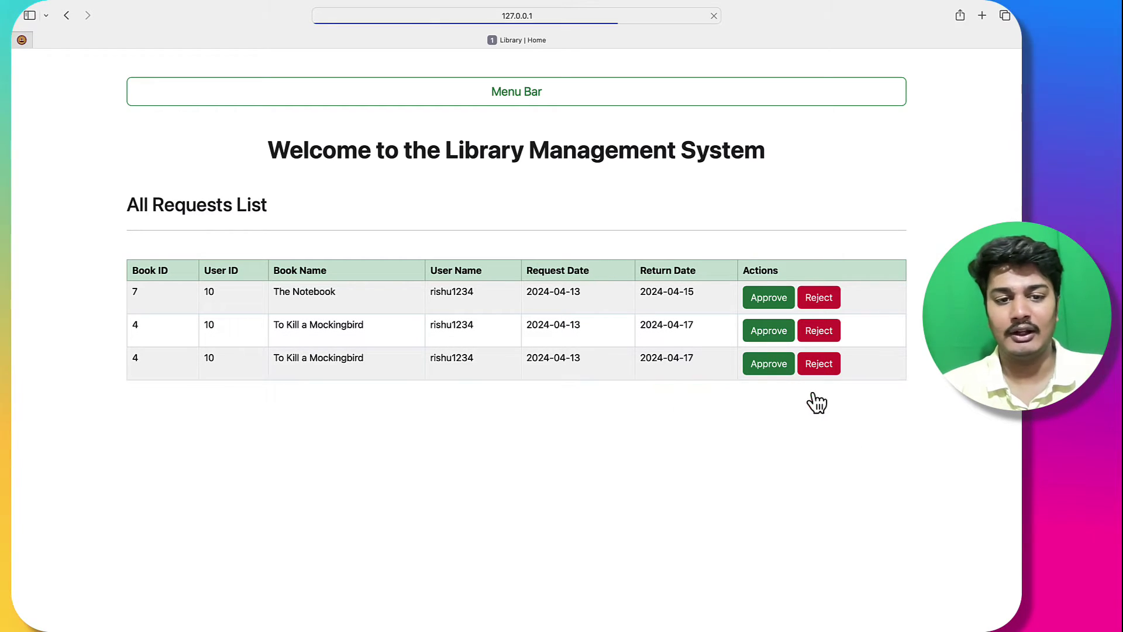
click(769, 364)
click(504, 94)
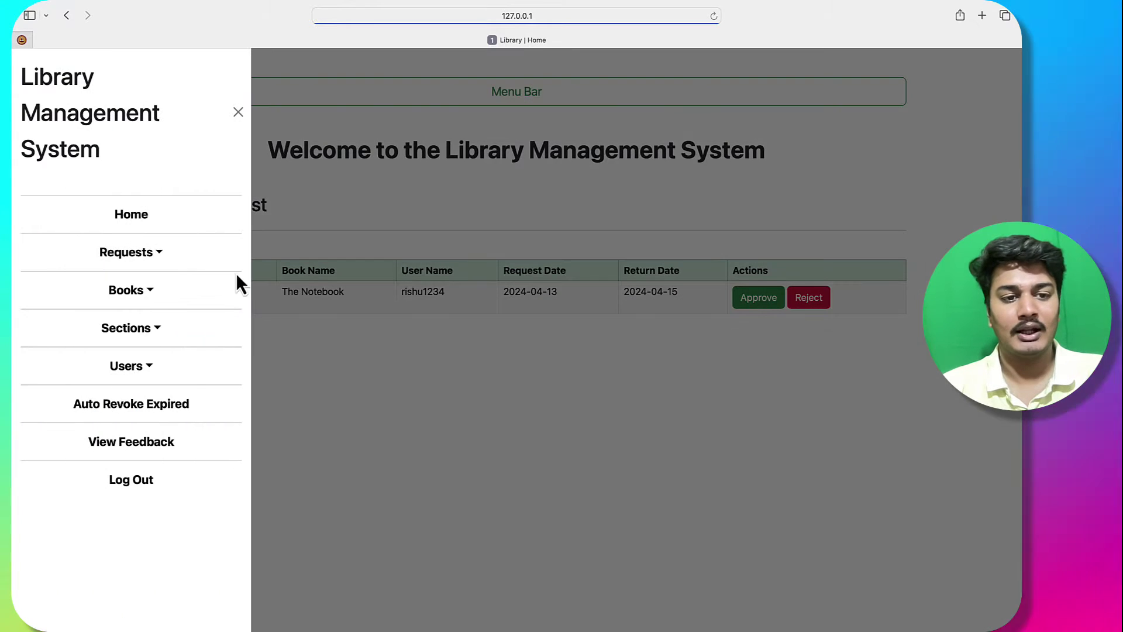
Step: Browse the full book list, expanding the Horror and Fiction sections
click(147, 293)
click(146, 358)
scroll(649, 444, down, 5)
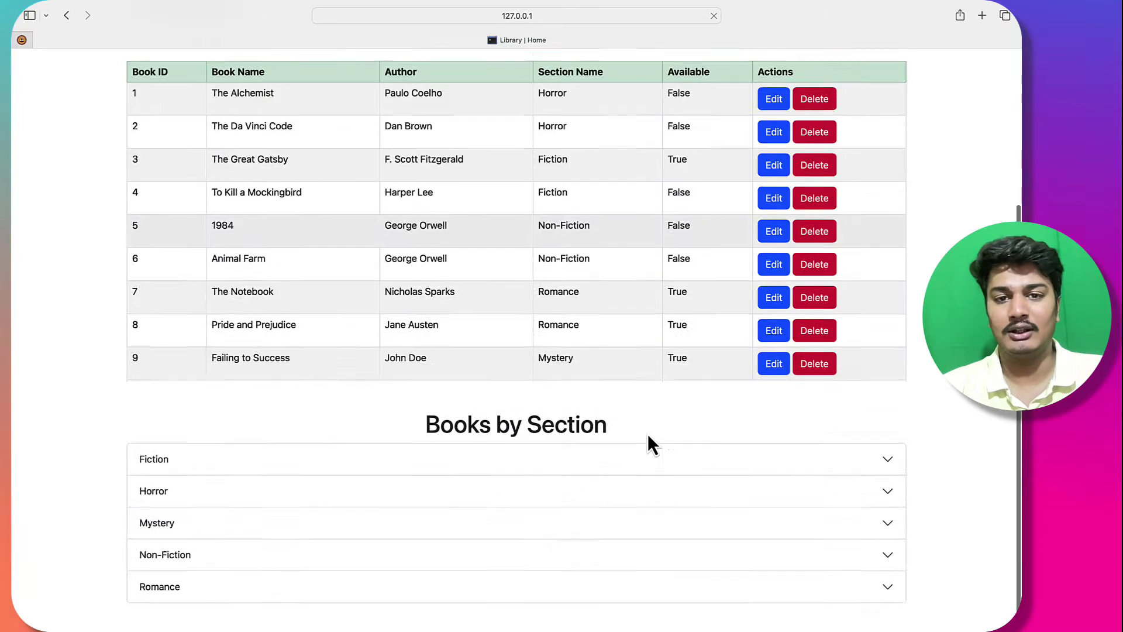
click(519, 492)
scroll(515, 468, down, 5)
click(533, 170)
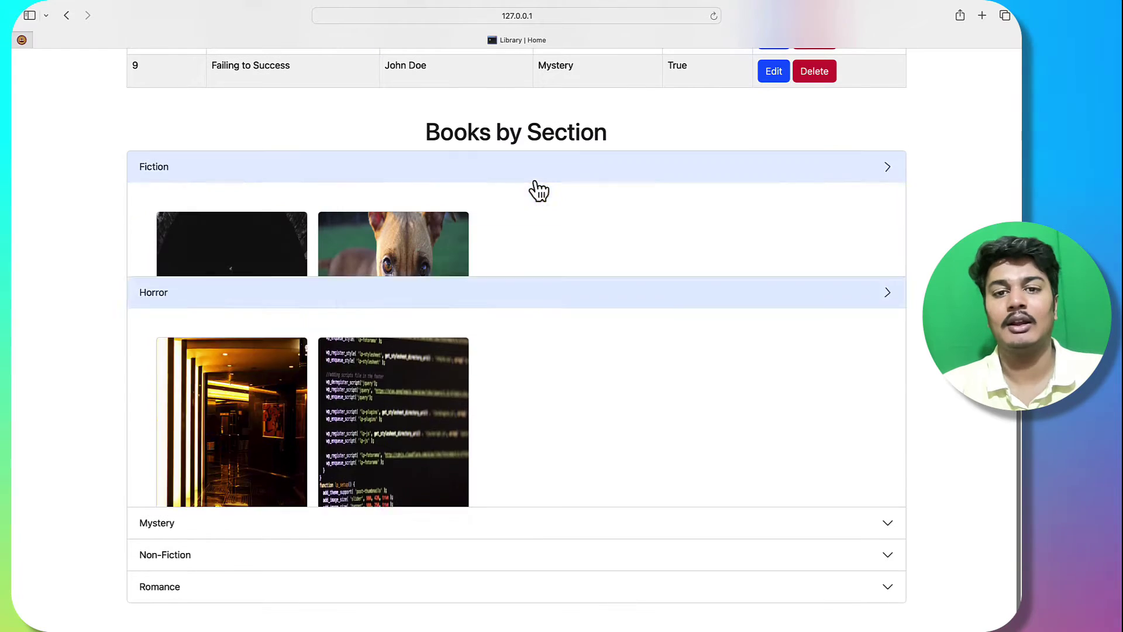
click(477, 169)
scroll(572, 426, up, 10)
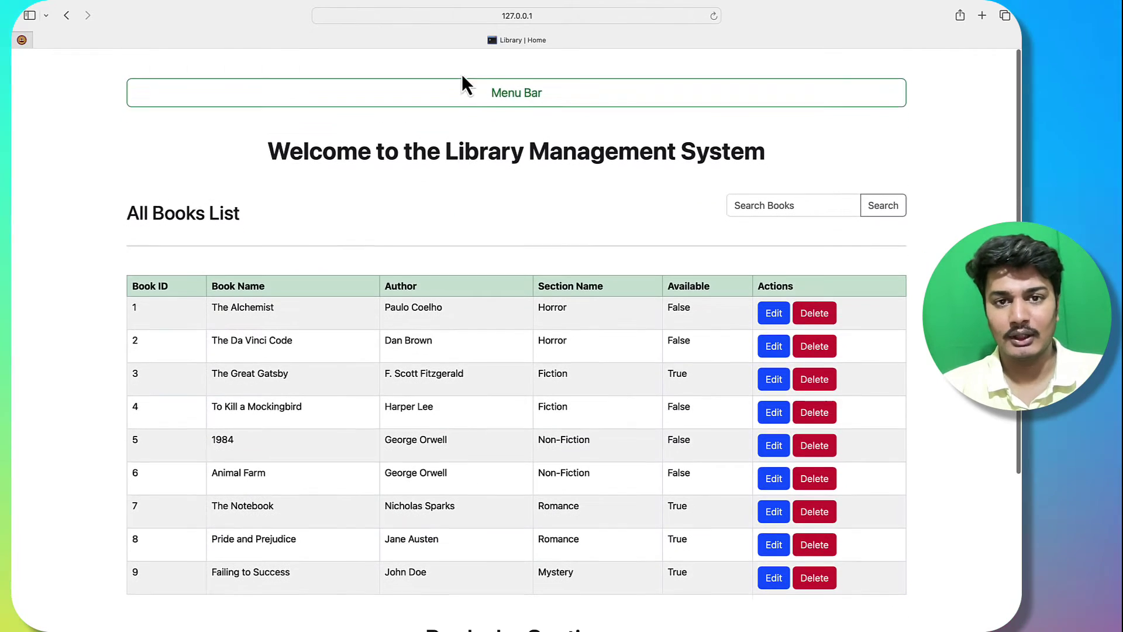
Step: Start a new book with the name 'A Wanderer In London', copied from archive.org
click(464, 87)
click(147, 293)
click(157, 387)
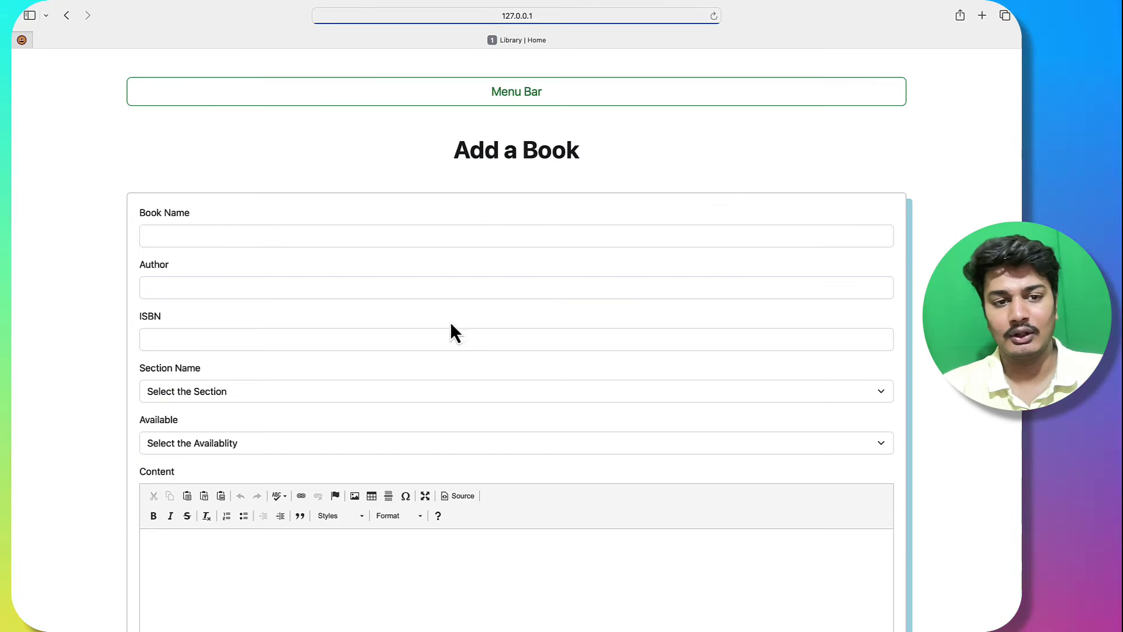
scroll(582, 206, down, 3)
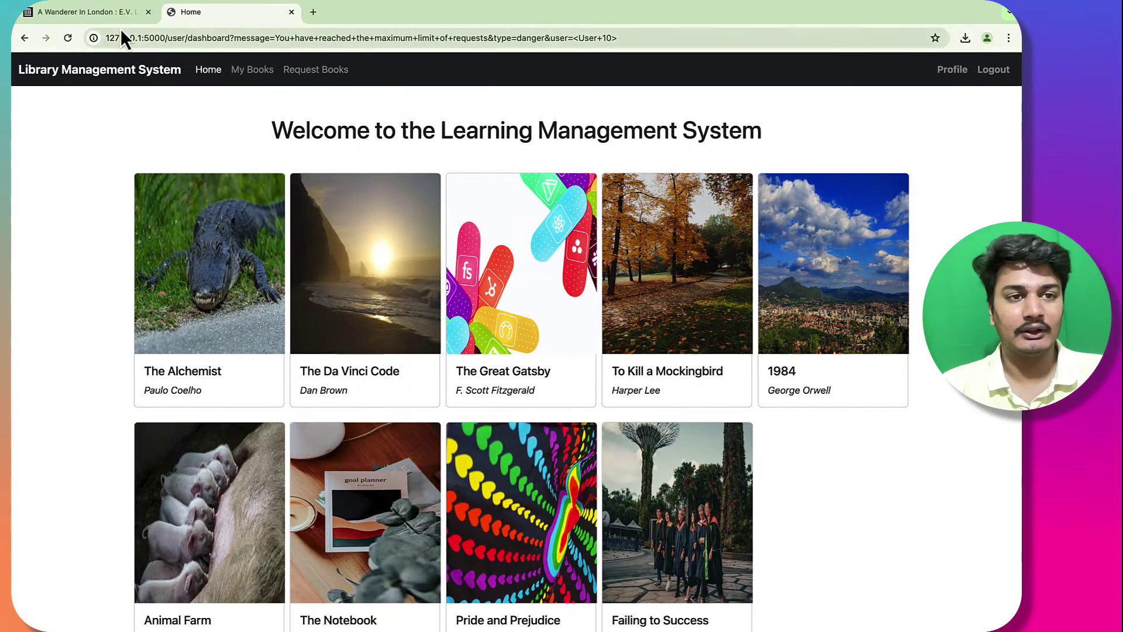
click(117, 13)
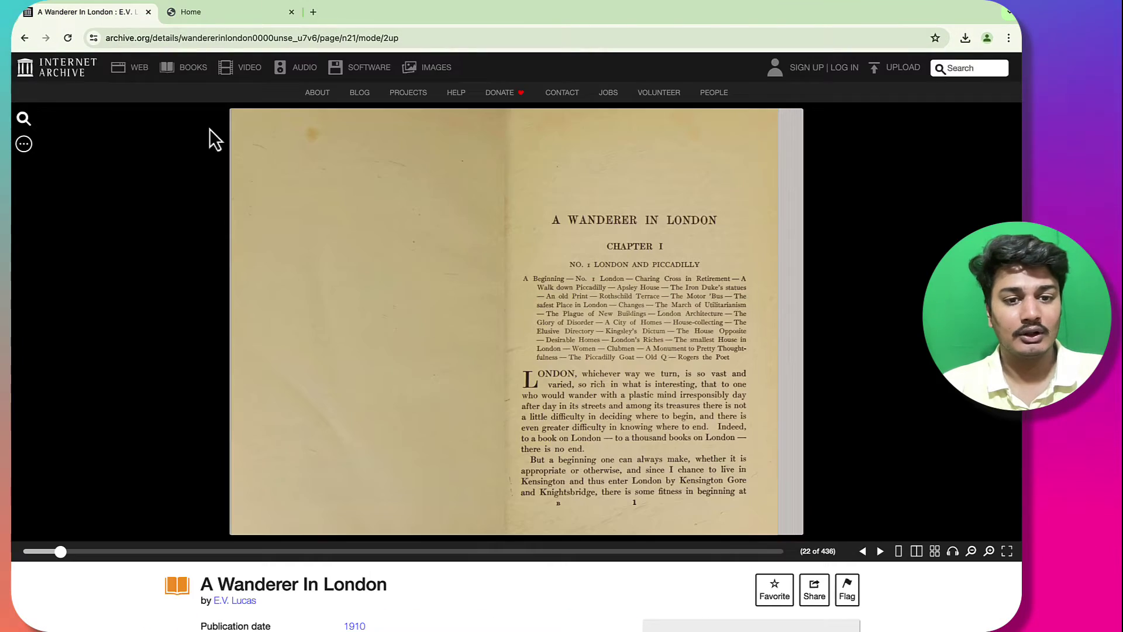
scroll(379, 539, down, 1)
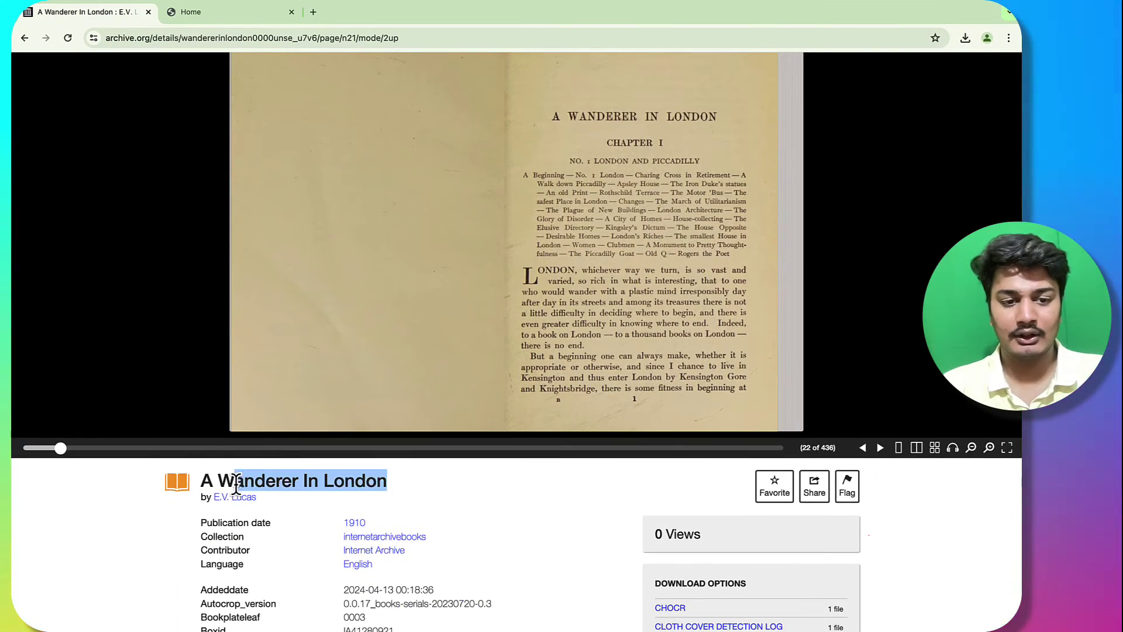
drag(241, 484, 169, 481)
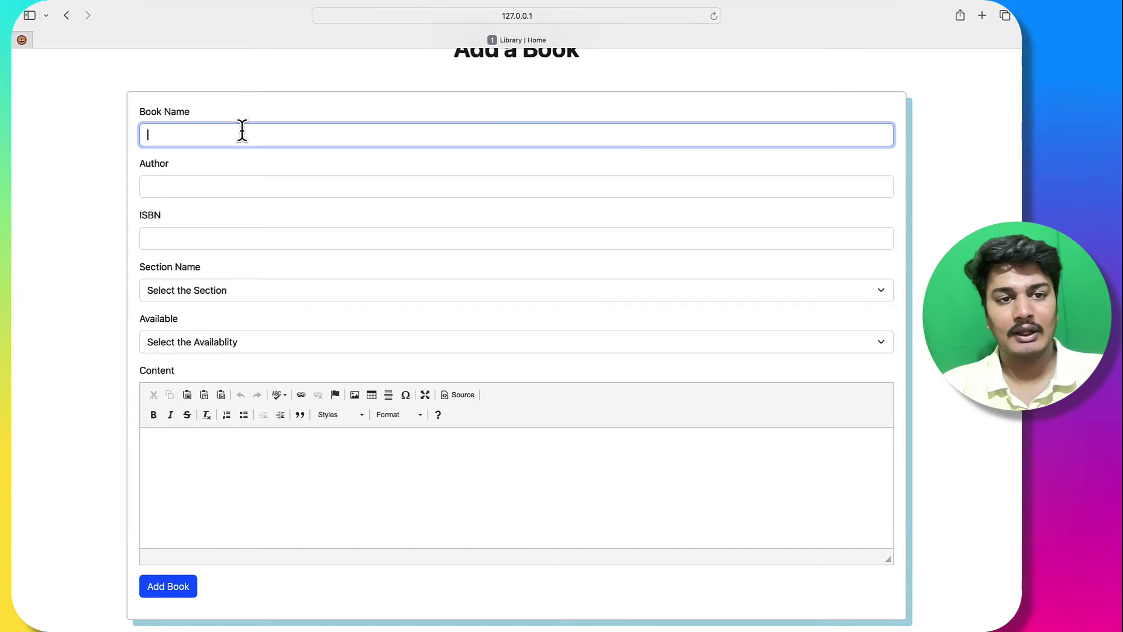
text(A Wanderer In London)
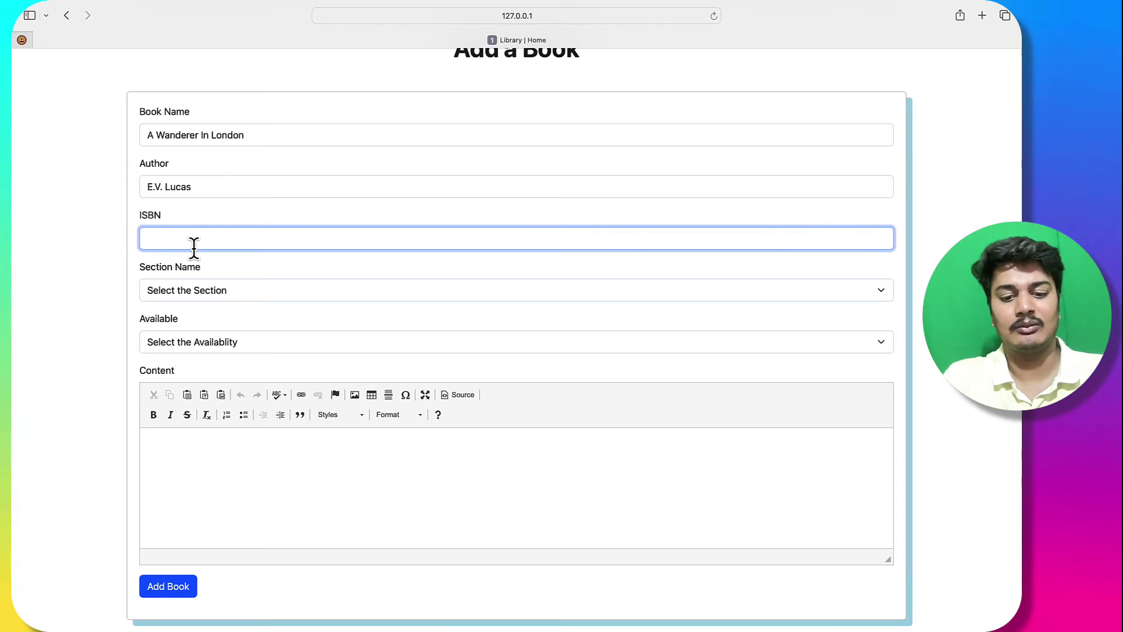
Step: Set the book's section to Fiction and its availability to True
click(184, 289)
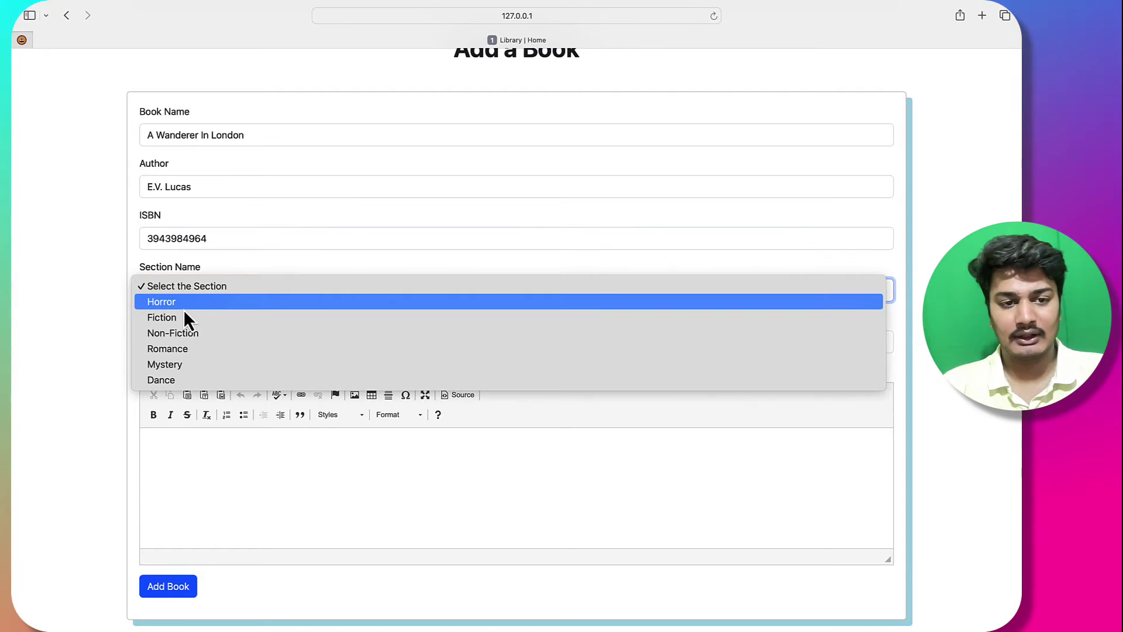
click(181, 317)
click(208, 344)
click(208, 354)
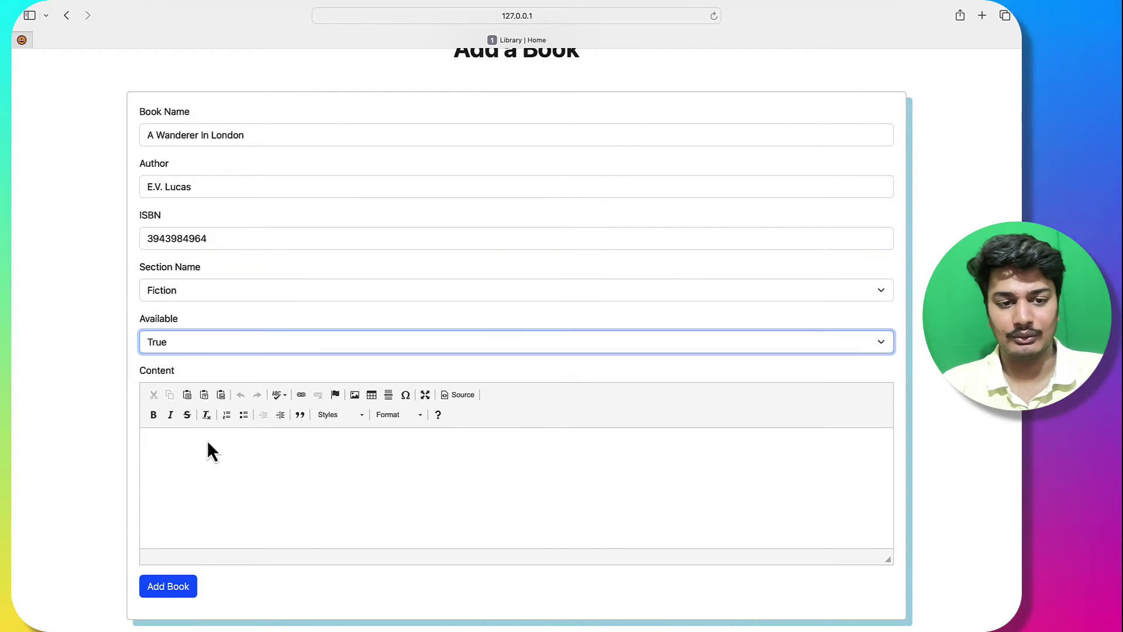
Step: Paste the chapter's opening text from the archive.org page into Content
click(208, 439)
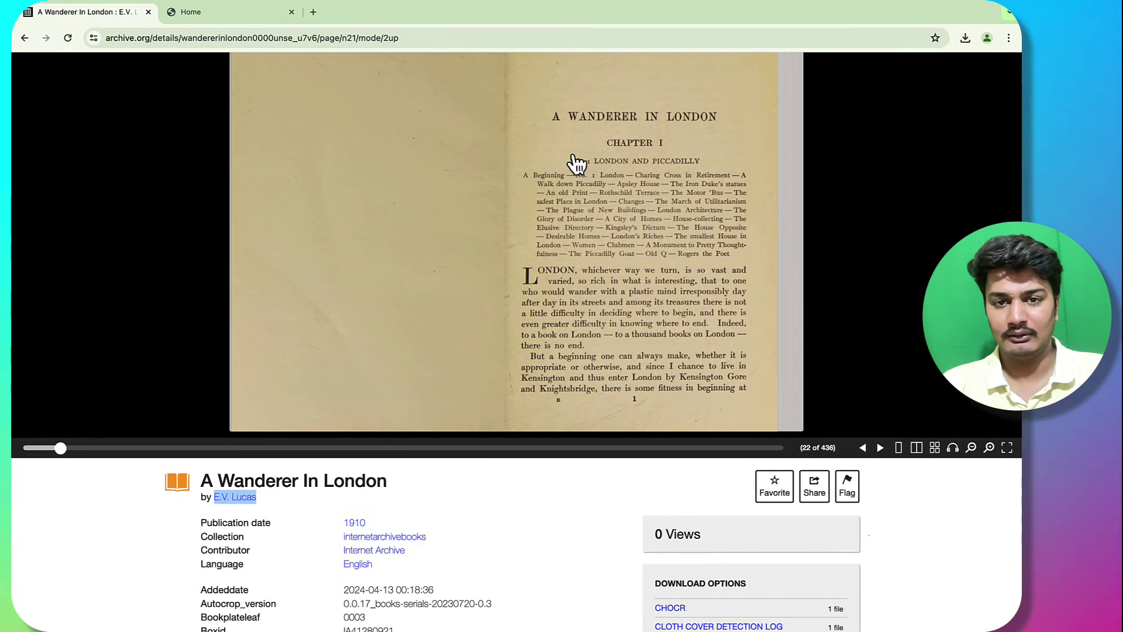
drag(572, 157, 656, 254)
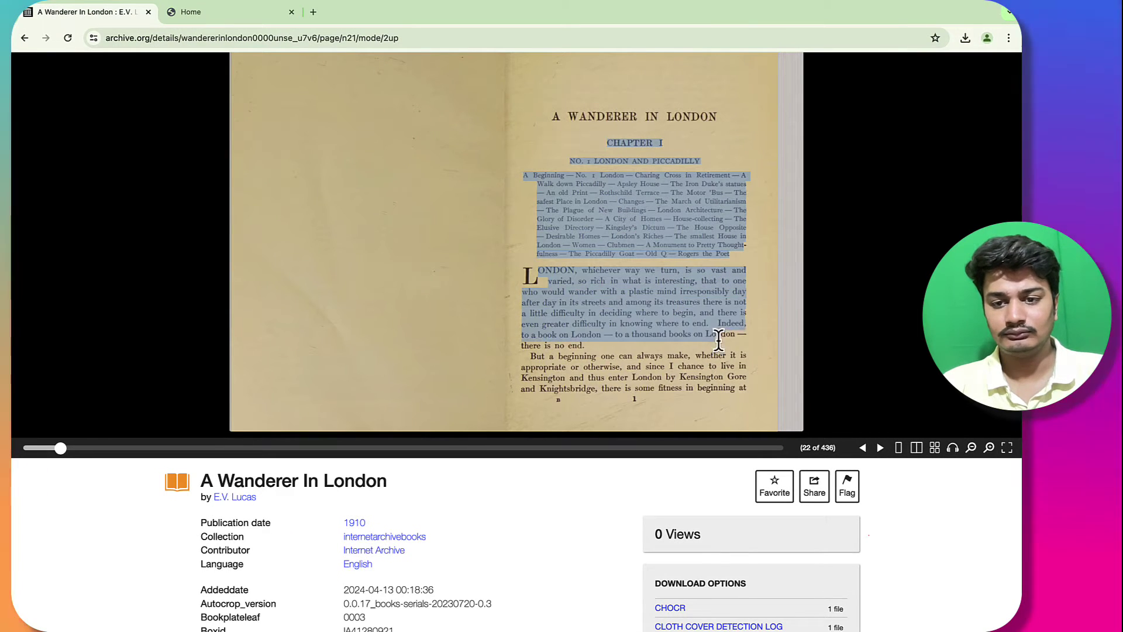
drag(715, 335, 749, 386)
key(ctrl+Right)
key(ctrl+Right)
key(super+v)
scroll(168, 450, up, 3)
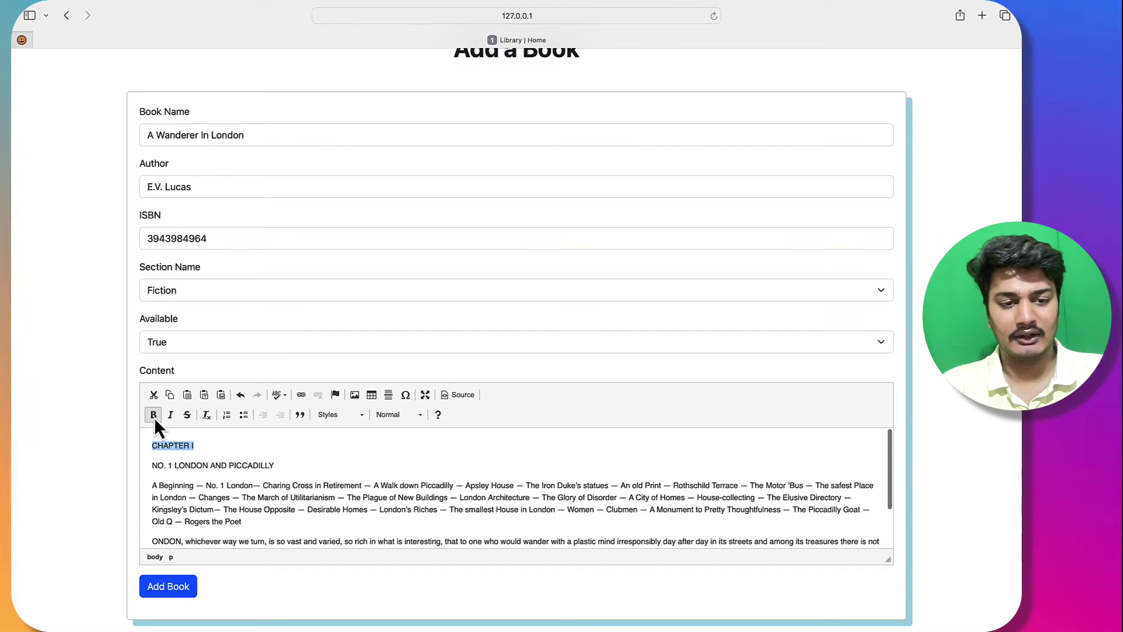
Step: Italicise 'NO. 1 LONDON AND PICCADILLY', make the contents paragraph Heading 3, and add the book
click(172, 415)
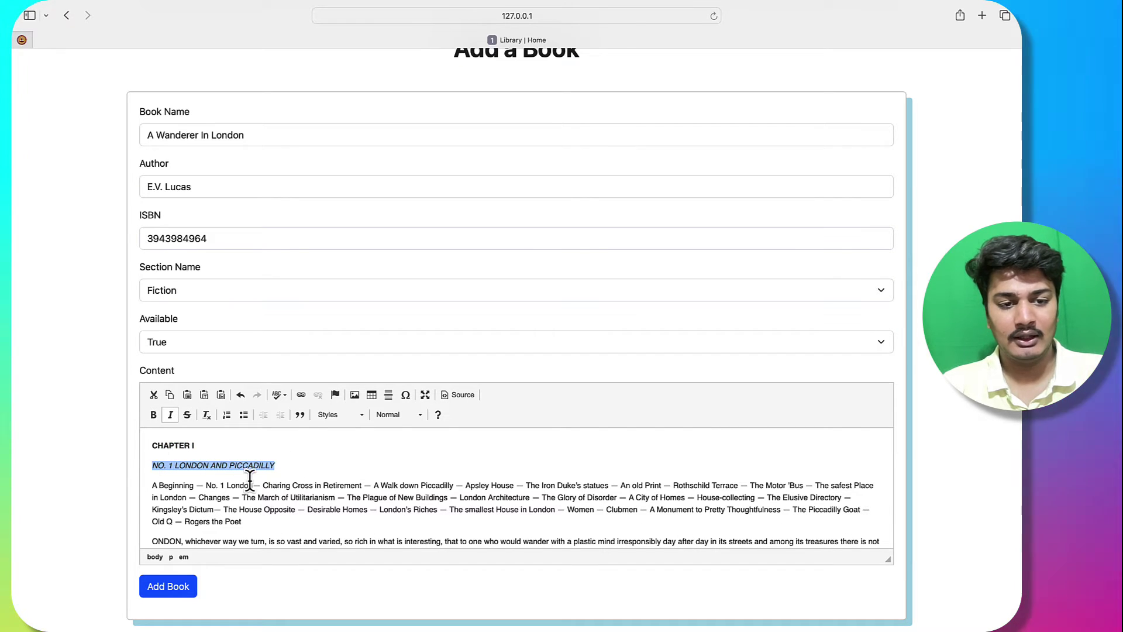
click(283, 463)
scroll(283, 509, down, 1)
drag(152, 483, 153, 461)
click(361, 420)
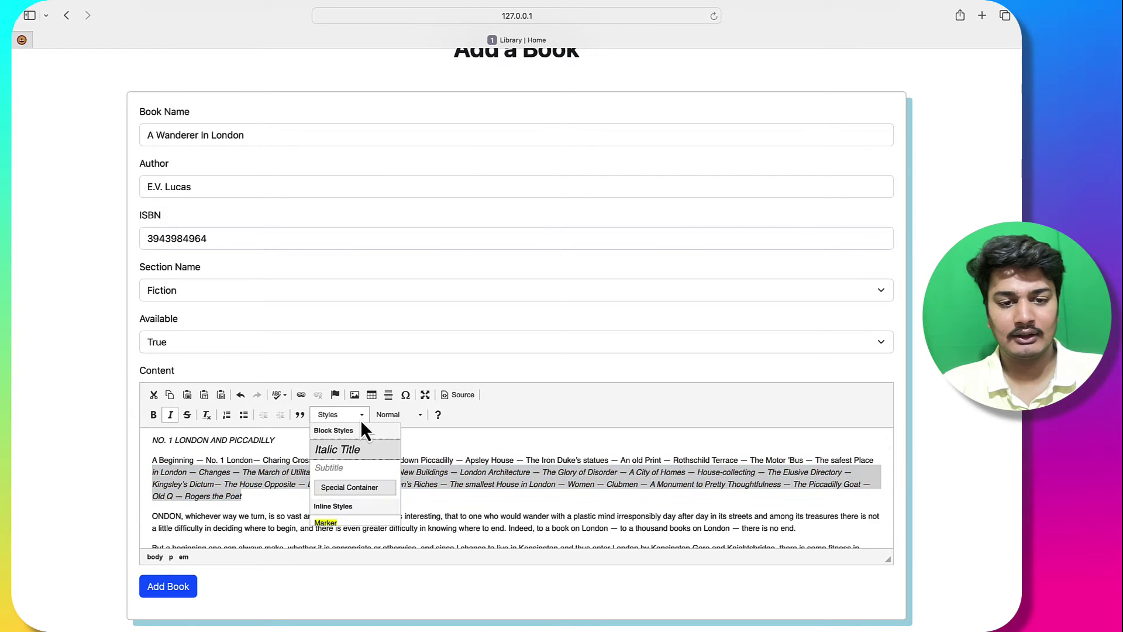
click(387, 415)
click(403, 508)
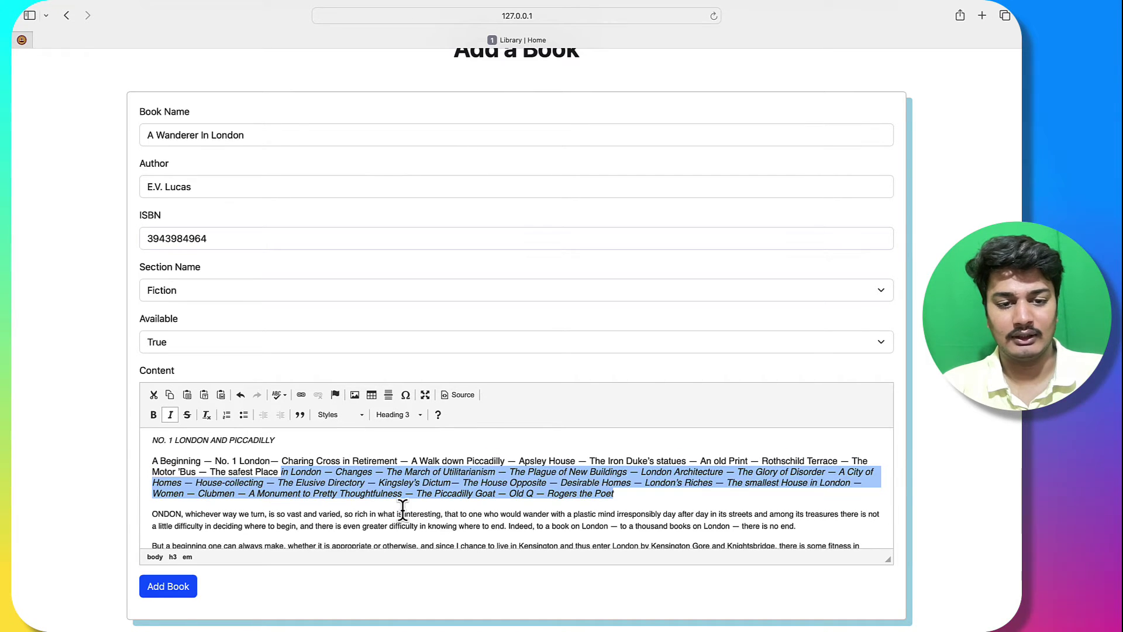
click(422, 470)
click(175, 587)
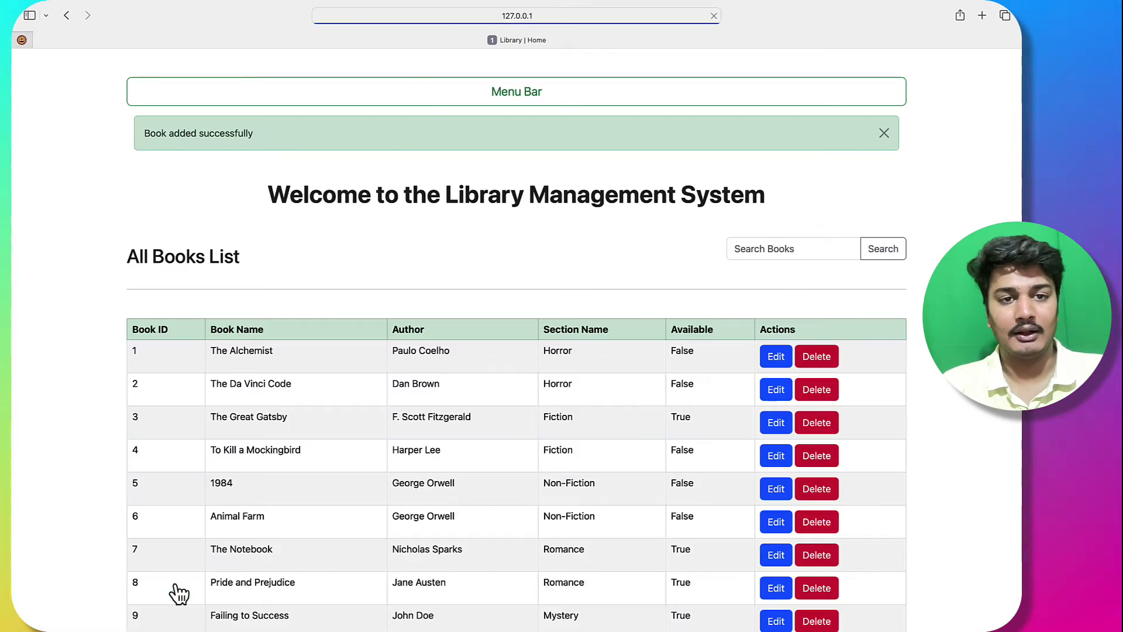
Step: Check the reader's request page, where A Wanderer In London appears among Recently Added Books
scroll(409, 204, down, 5)
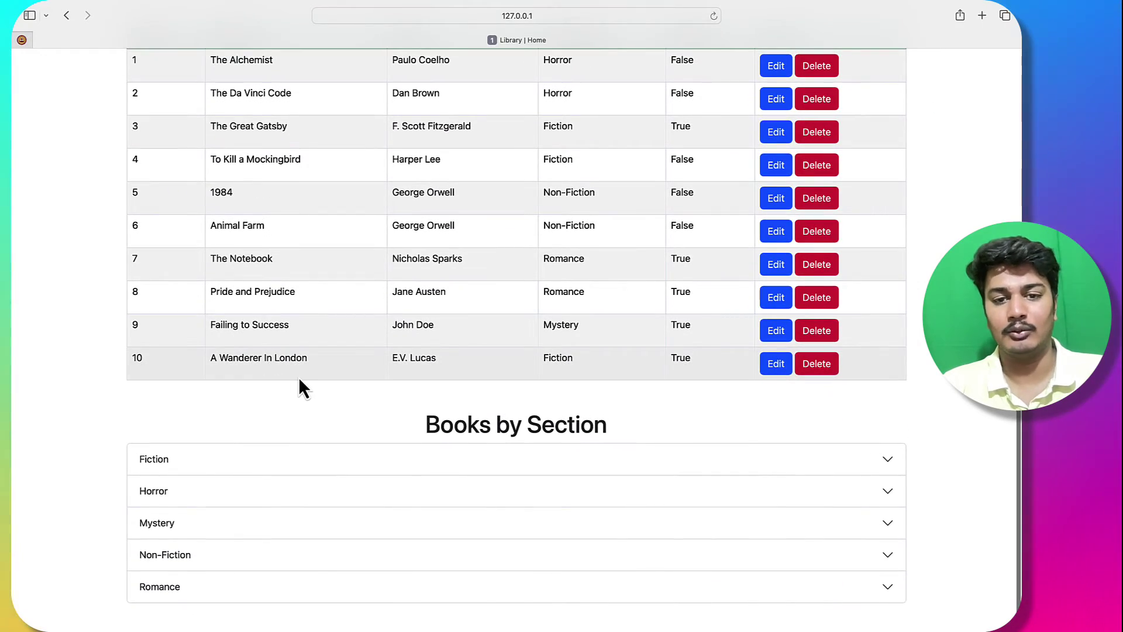
key(ctrl+Right)
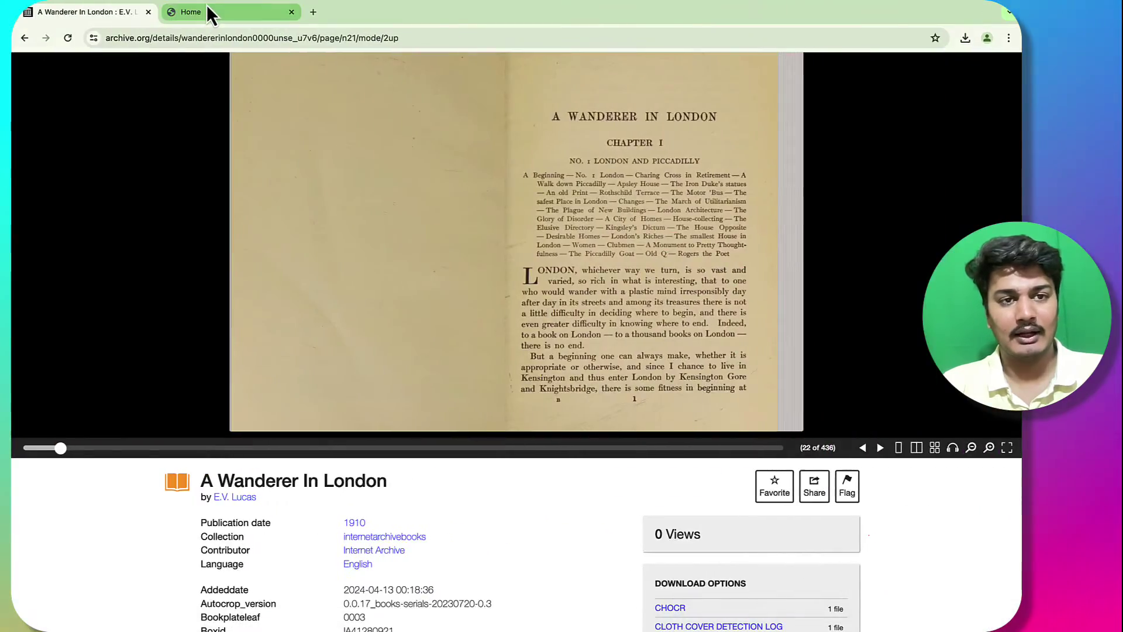
click(208, 7)
click(335, 72)
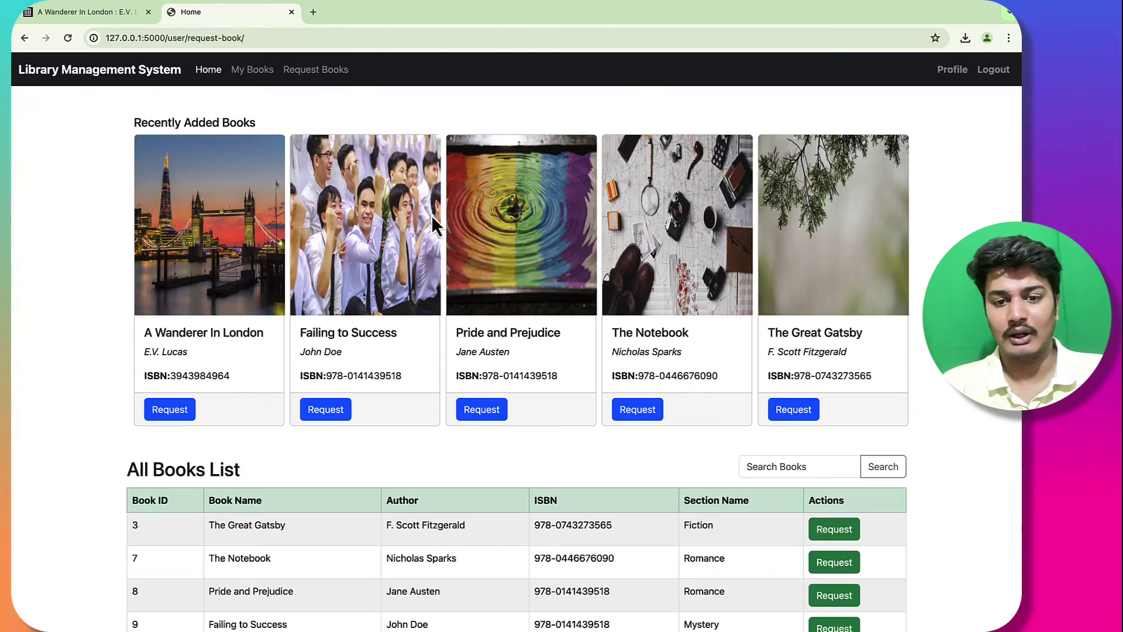
click(317, 71)
key(ctrl+Right)
key(ctrl+Left)
scroll(394, 237, up, 5)
Step: Revoke the approved To Kill a Mockingbird and The Da Vinci Code loans
click(463, 93)
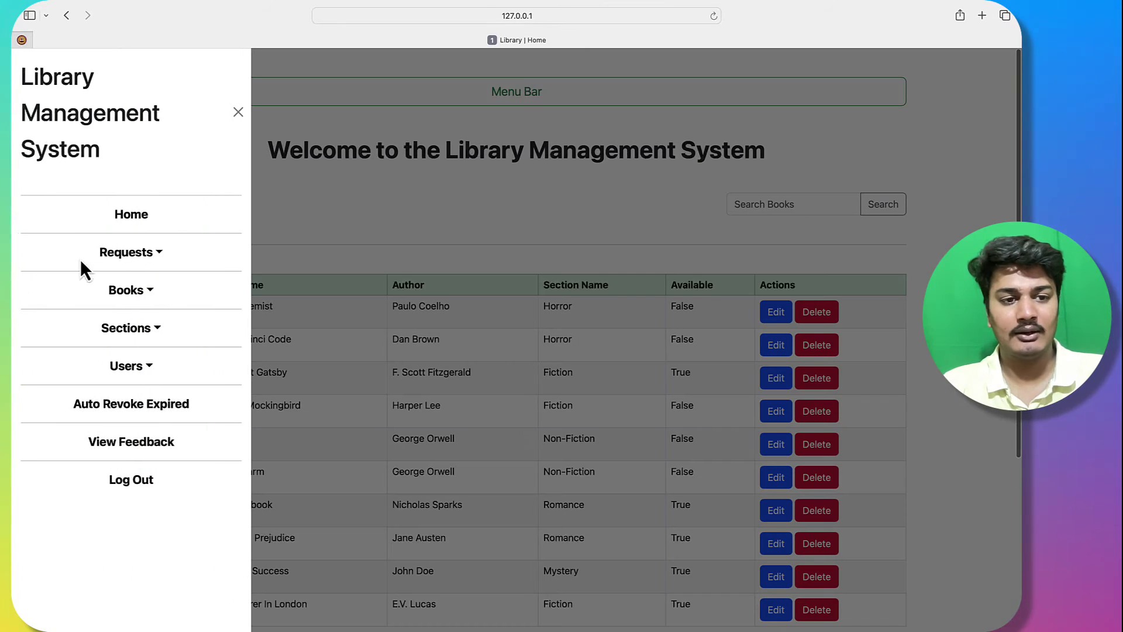
click(130, 298)
click(149, 255)
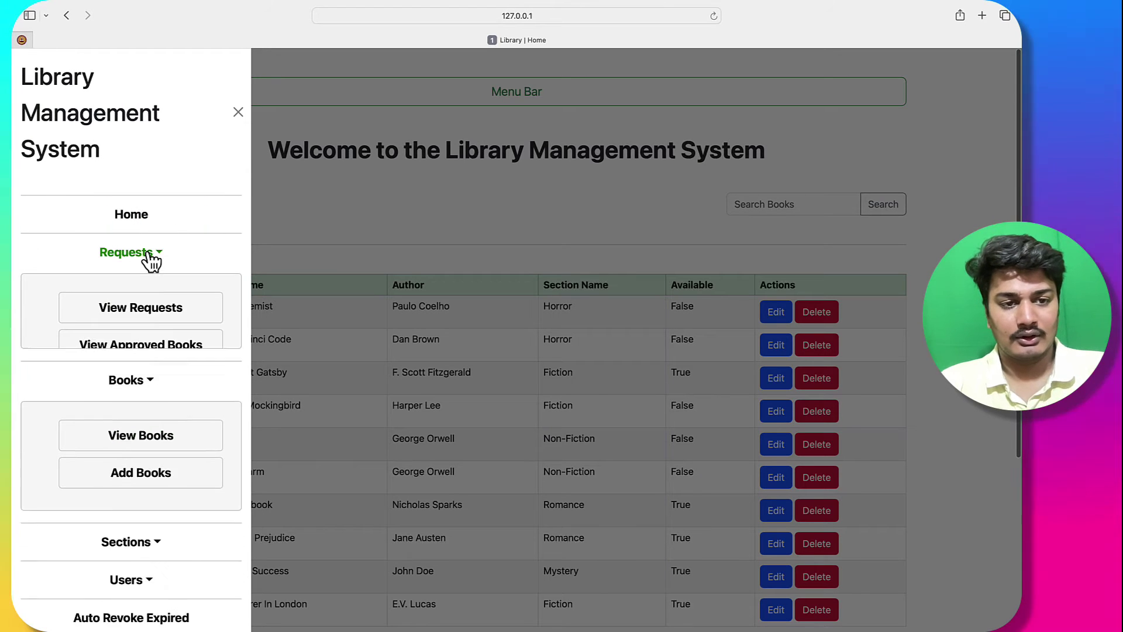
click(151, 344)
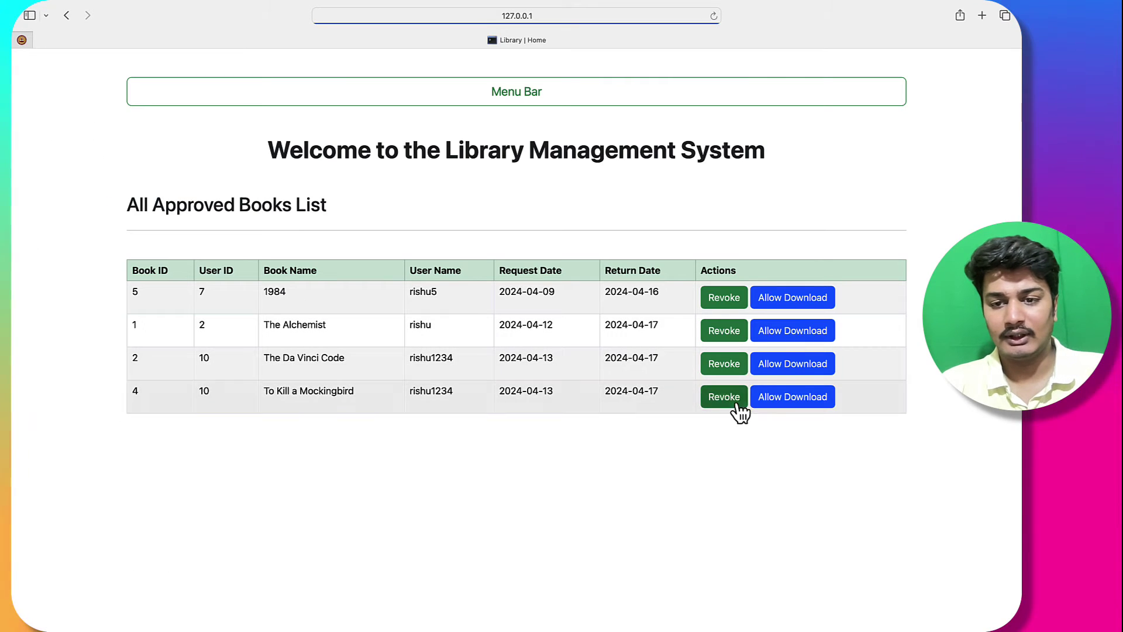
click(725, 398)
click(725, 364)
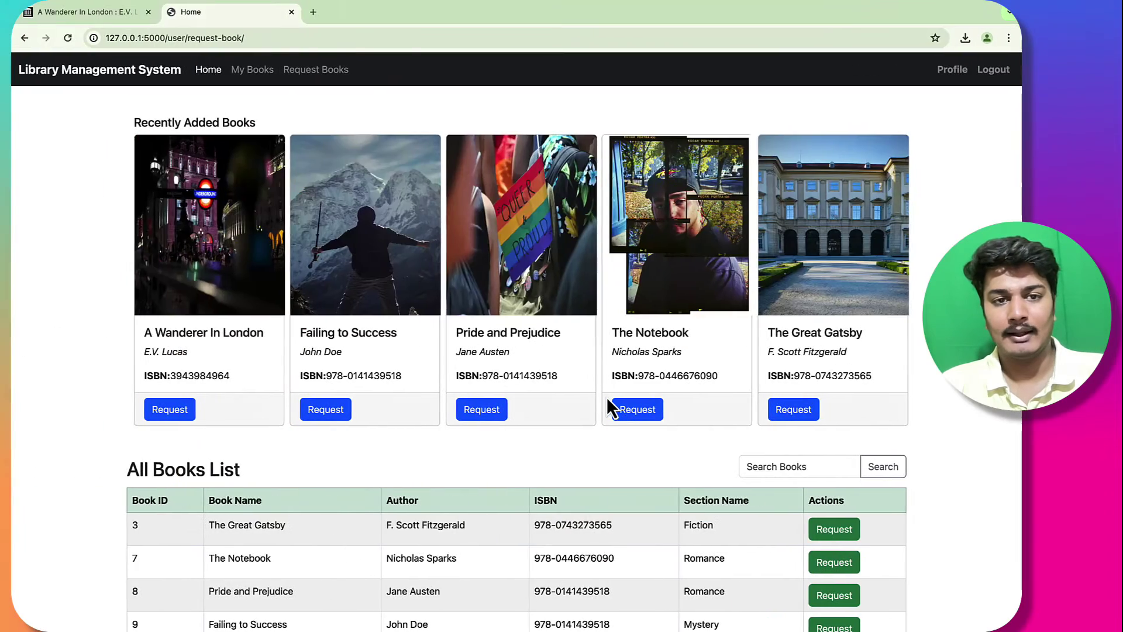
Step: As the reader, request A Wanderer In London with section 7
click(613, 407)
scroll(571, 416, down, 2)
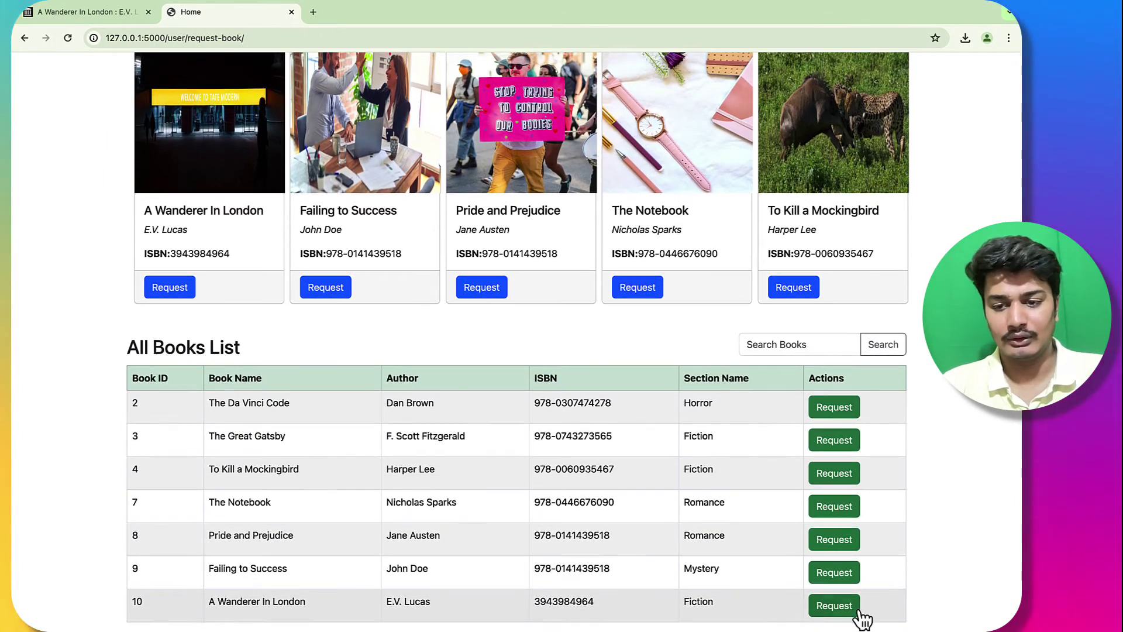
scroll(261, 602, up, 1)
scroll(208, 184, up, 2)
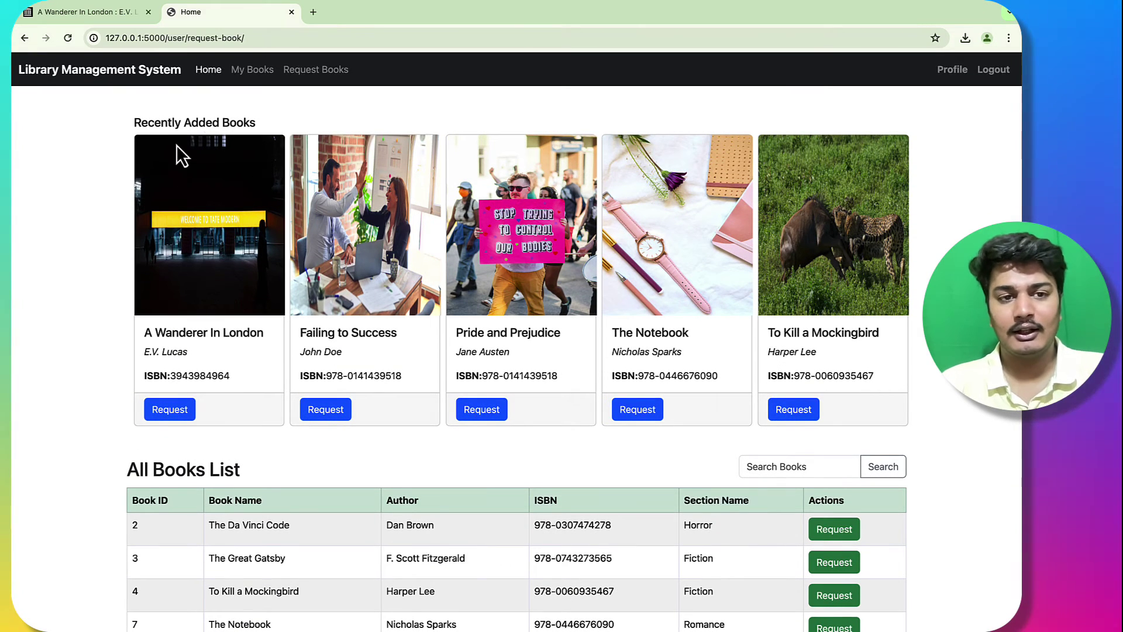
click(179, 411)
click(231, 427)
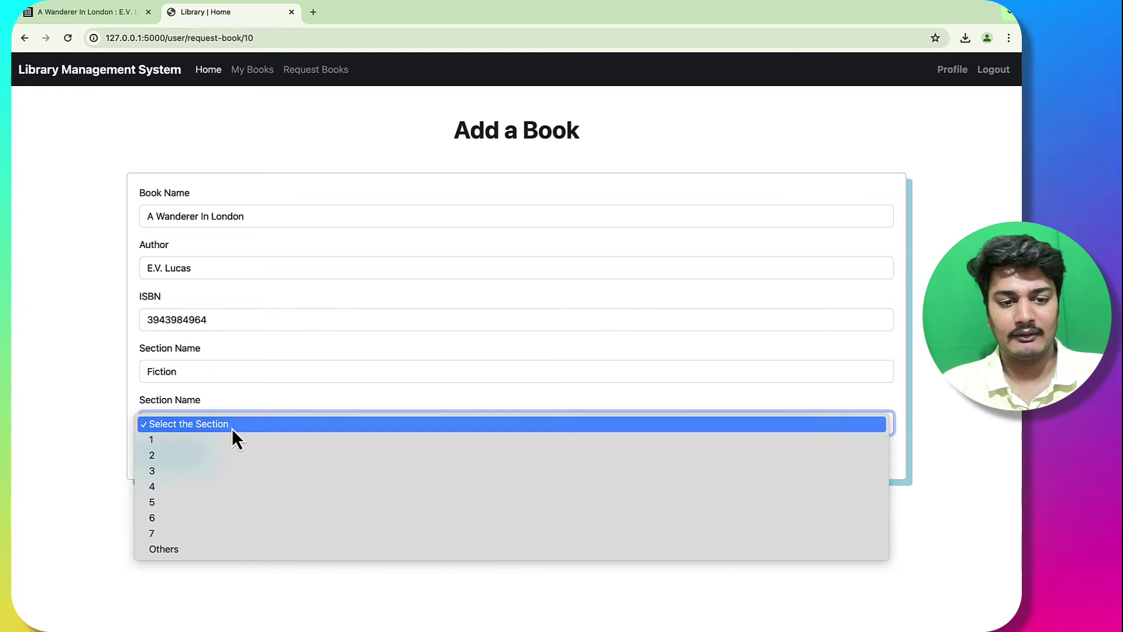
click(209, 532)
click(177, 456)
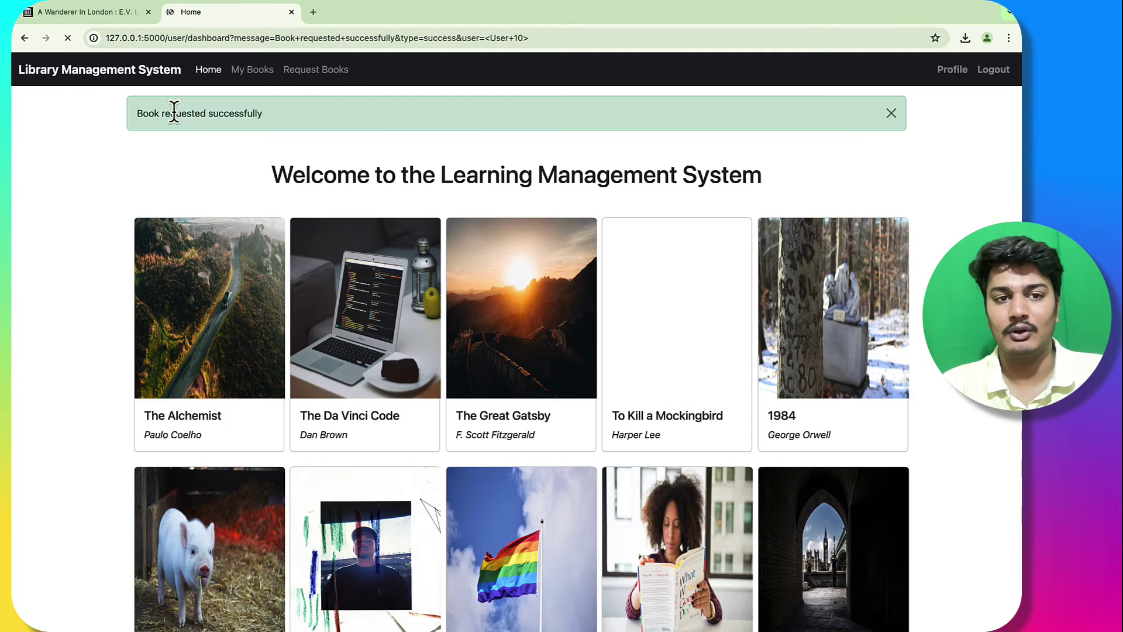
Step: As librarian, approve the A Wanderer In London request
key(ctrl+Right)
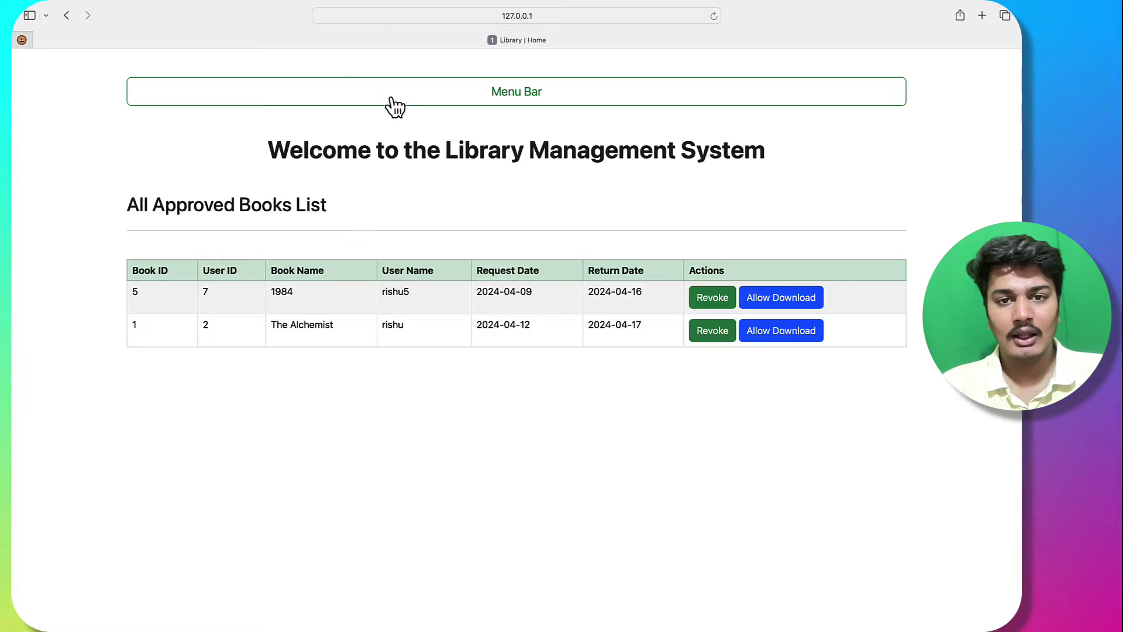
click(388, 105)
click(132, 251)
click(134, 303)
click(755, 333)
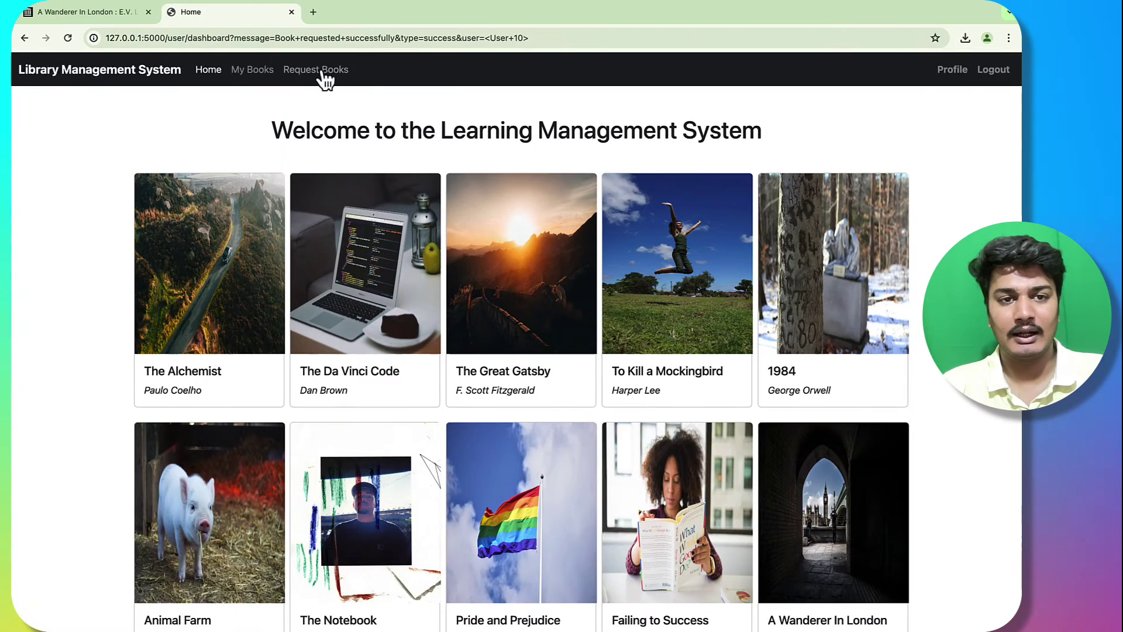
Step: Check the reader's My Books page and the librarian's approved books list
click(257, 73)
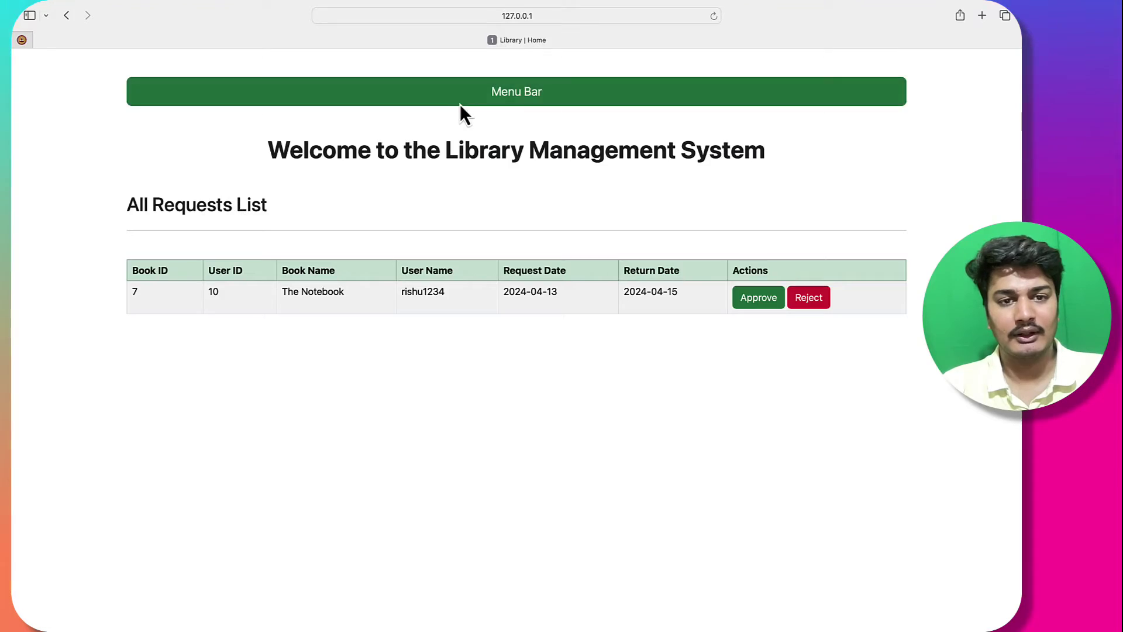
click(459, 104)
click(150, 262)
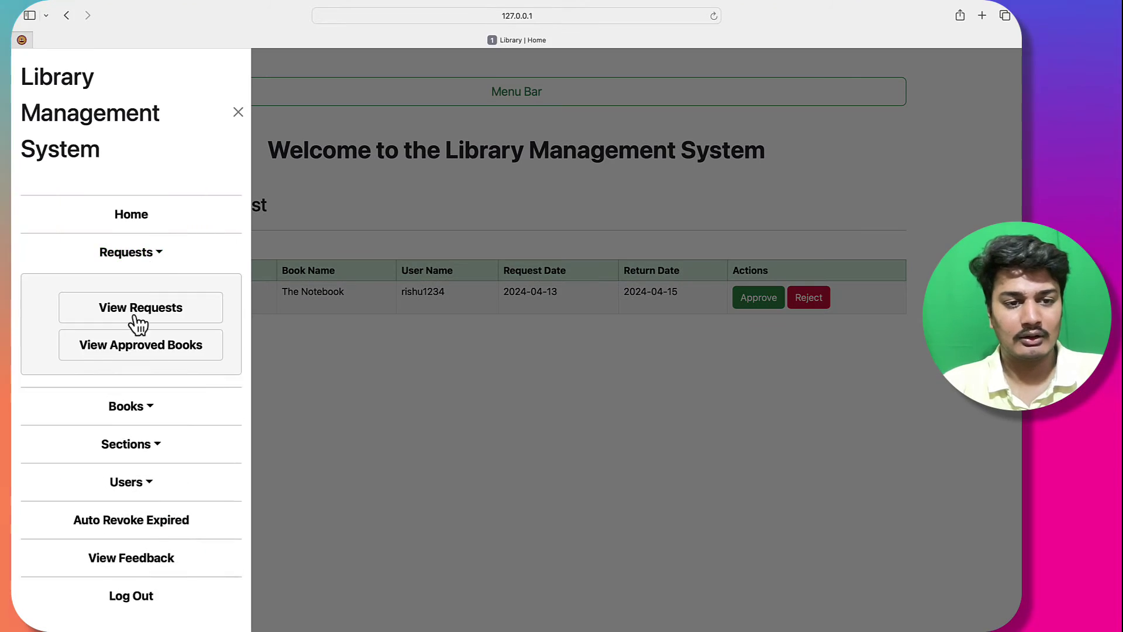
click(138, 351)
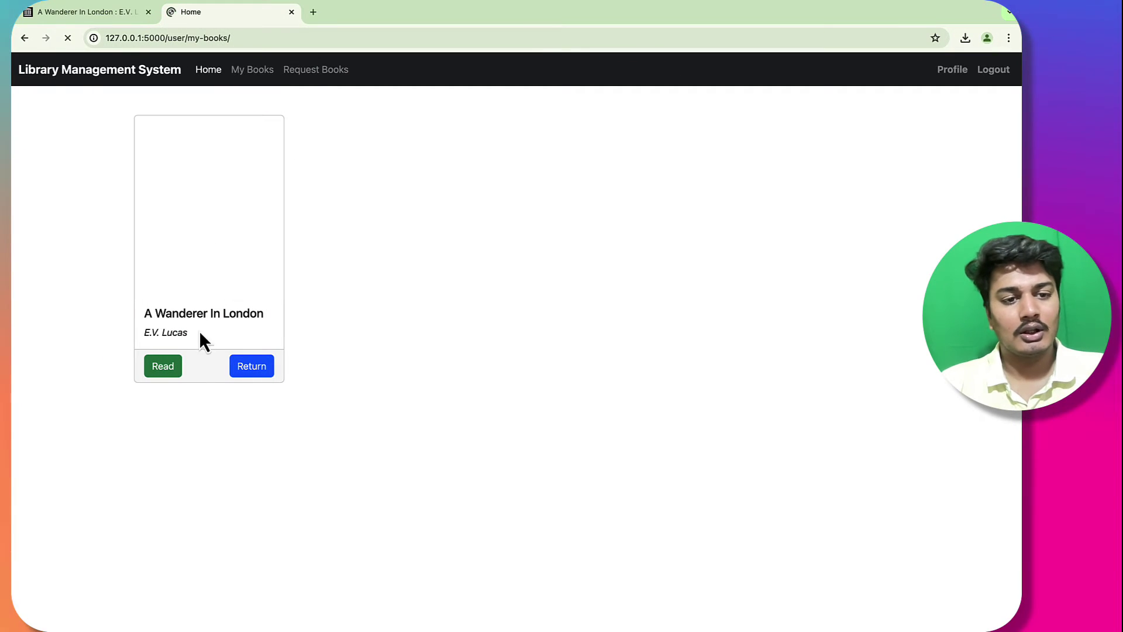
Step: Open A Wanderer In London for reading and look over its CHAPTER I text
click(171, 371)
drag(167, 216, 474, 501)
click(474, 501)
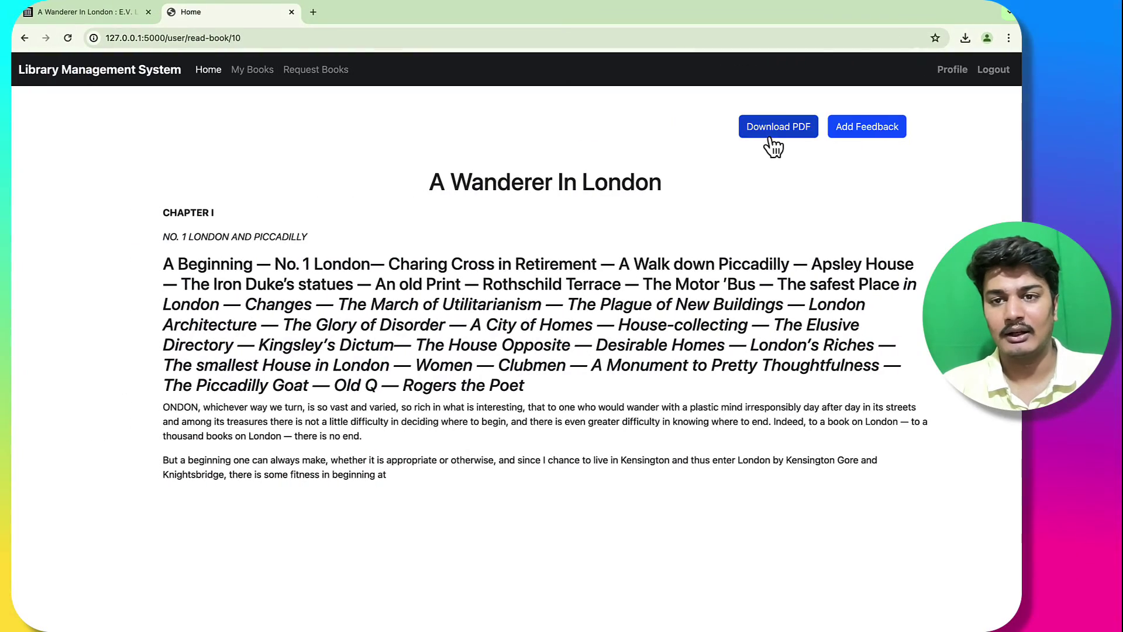
Step: View the downloaded A Wanderer In London PDF, then close it
click(854, 63)
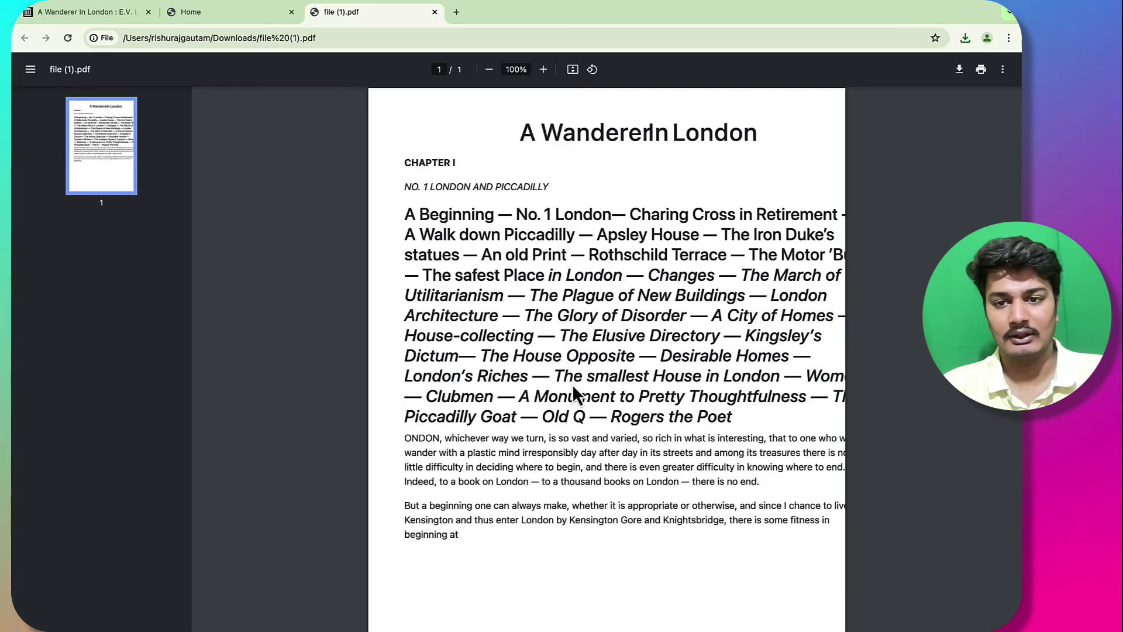
scroll(575, 393, down, 3)
scroll(574, 393, up, 3)
click(434, 12)
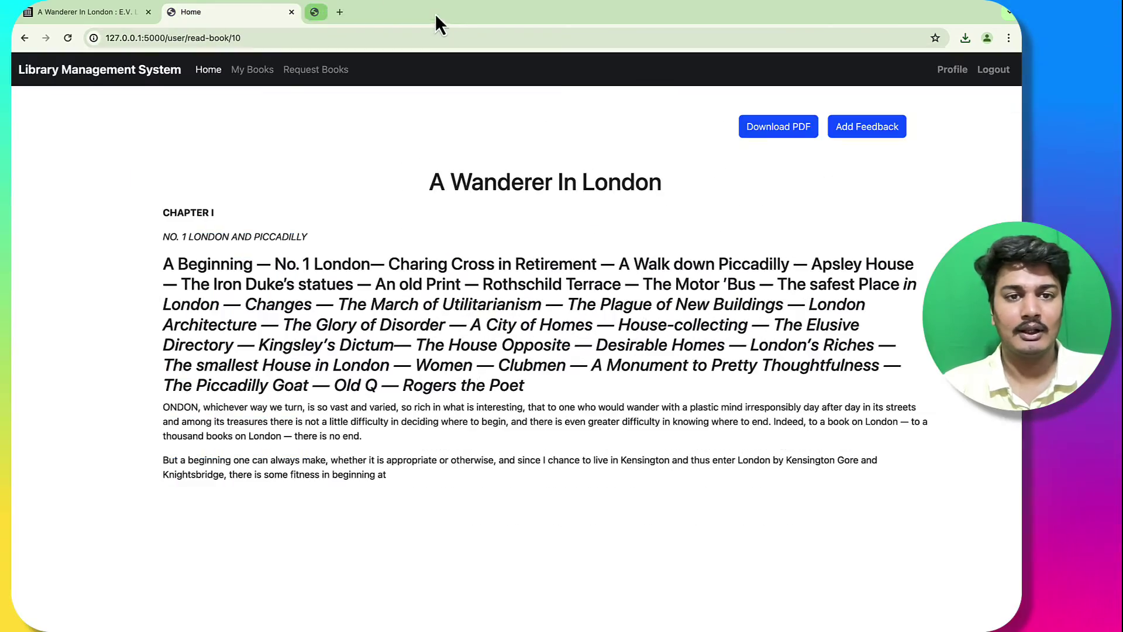
Step: Return to My Books and Request Books, then open the profile editor
click(256, 73)
click(316, 69)
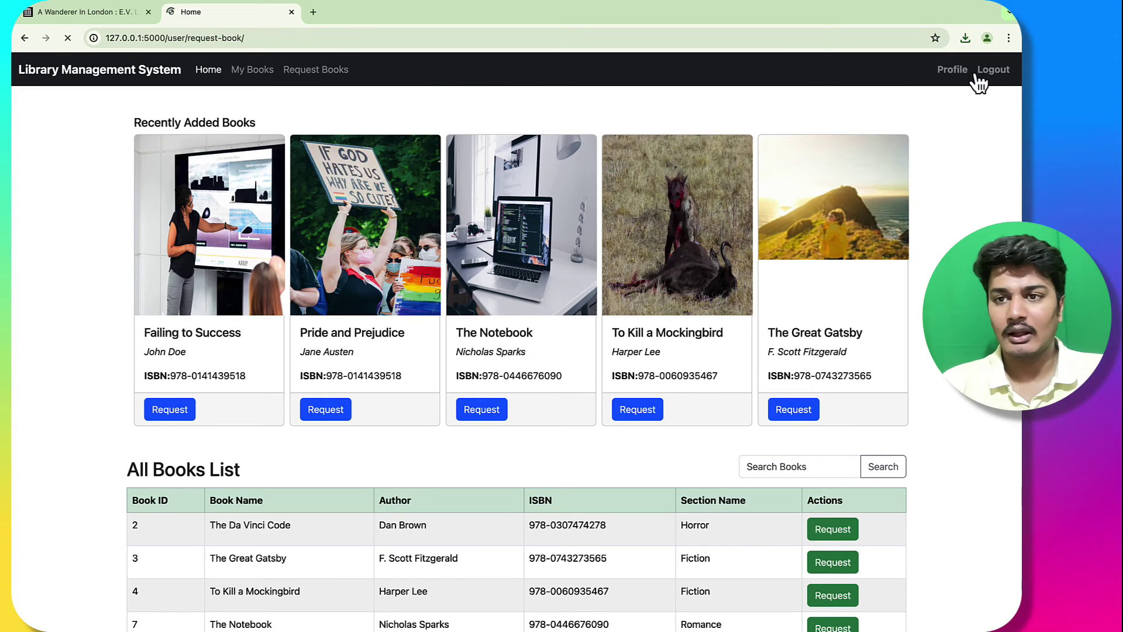
click(953, 70)
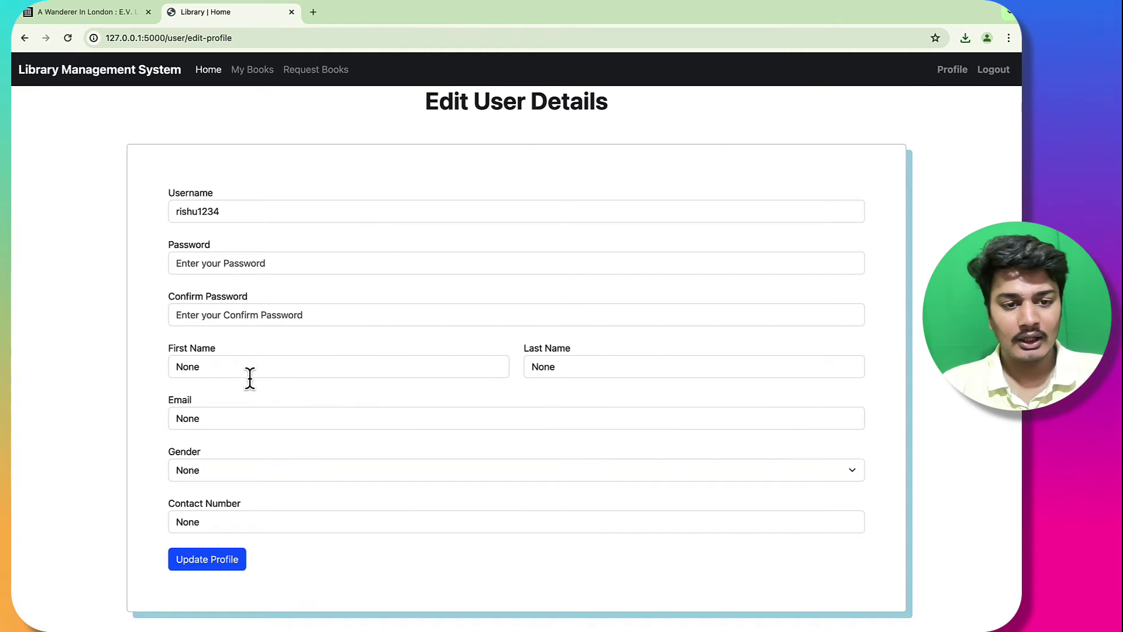
Step: Fill in the reader's first and last name, email, Male gender and contact number, and save
double_click(260, 366)
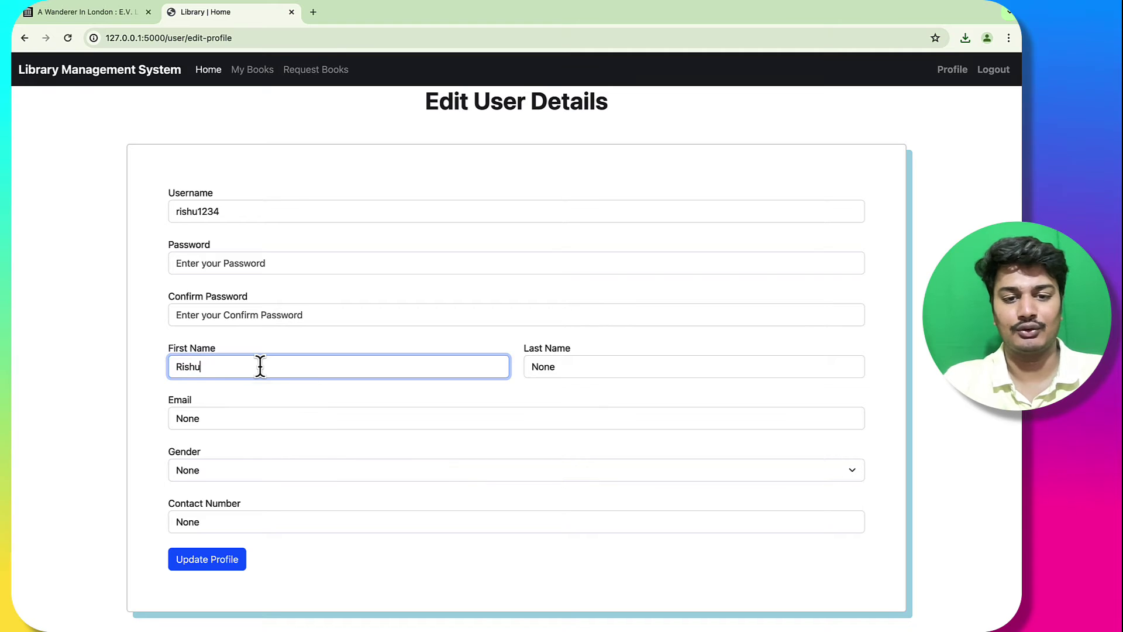
double_click(572, 368)
click(387, 420)
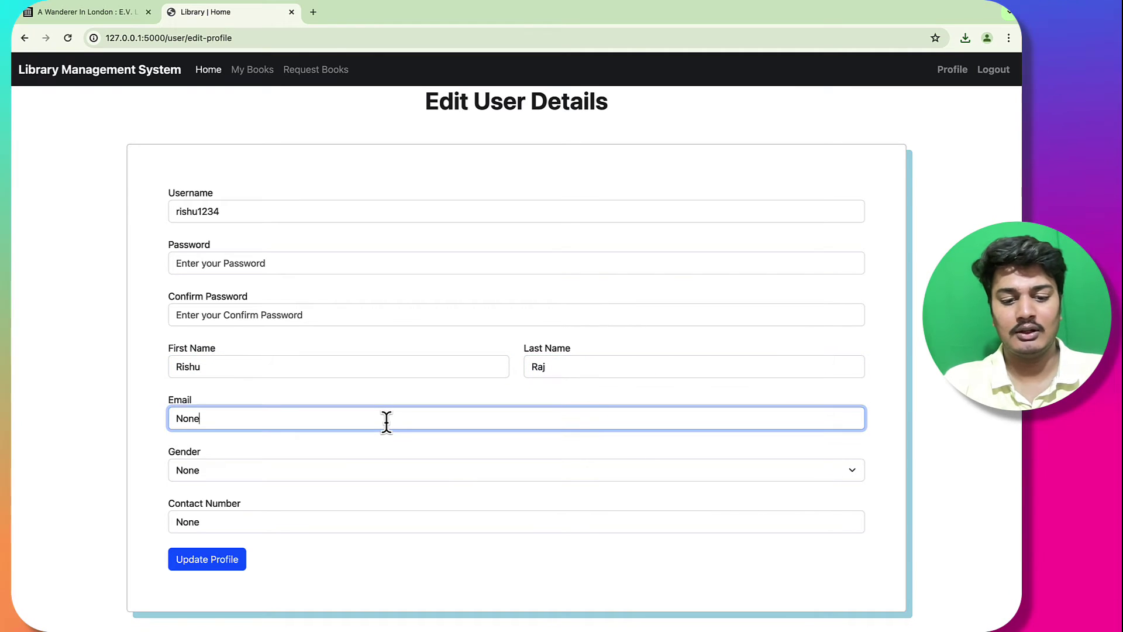
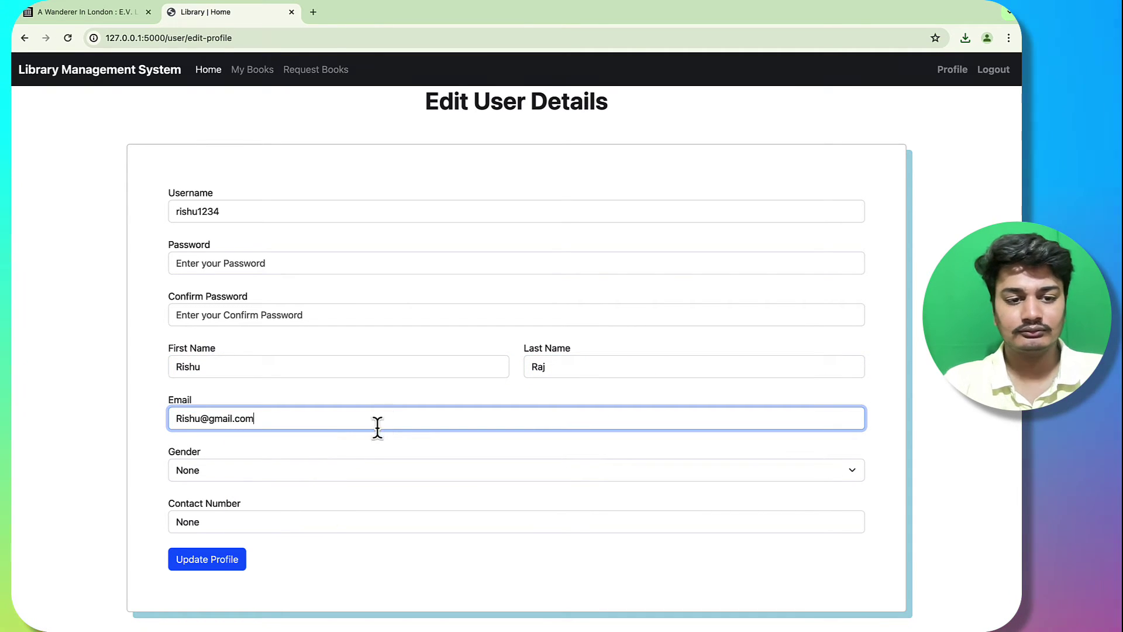
click(314, 471)
click(297, 487)
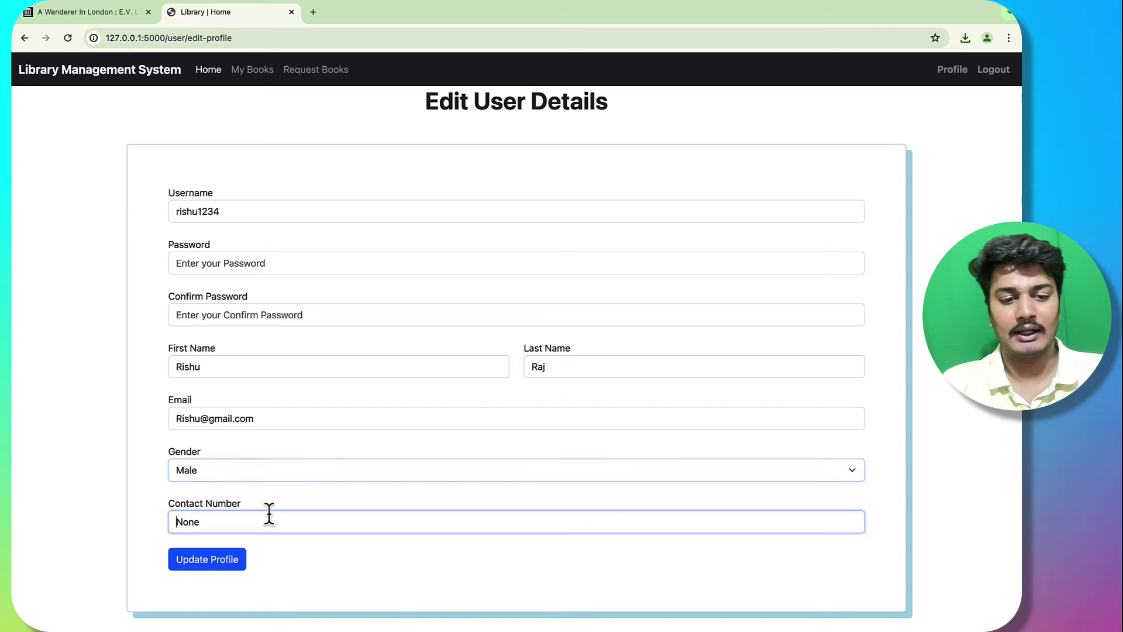
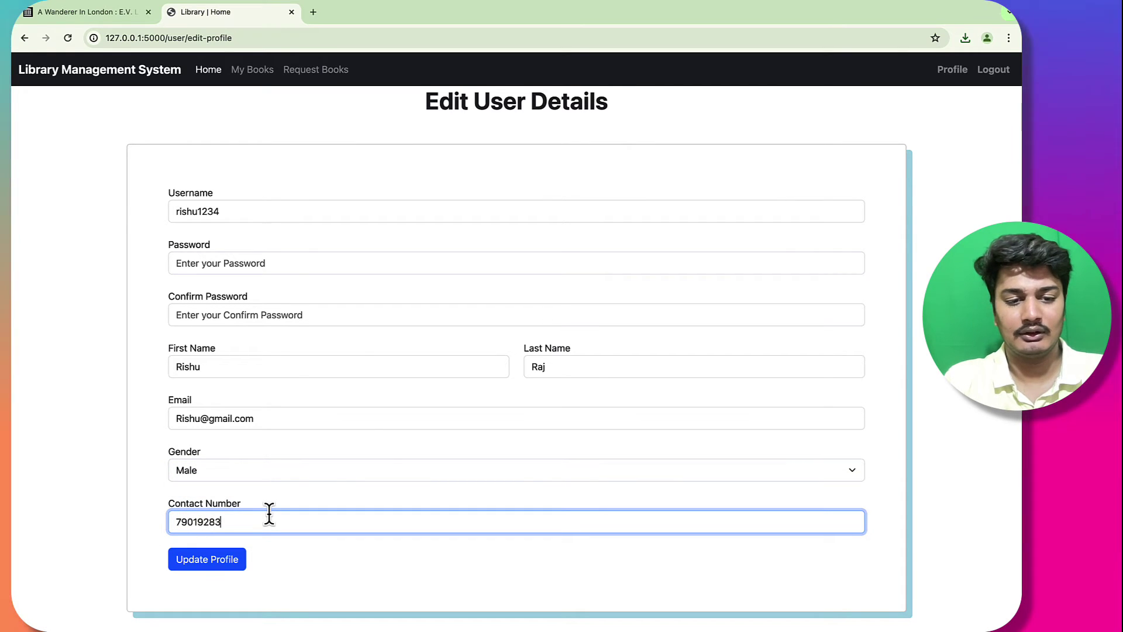
click(228, 570)
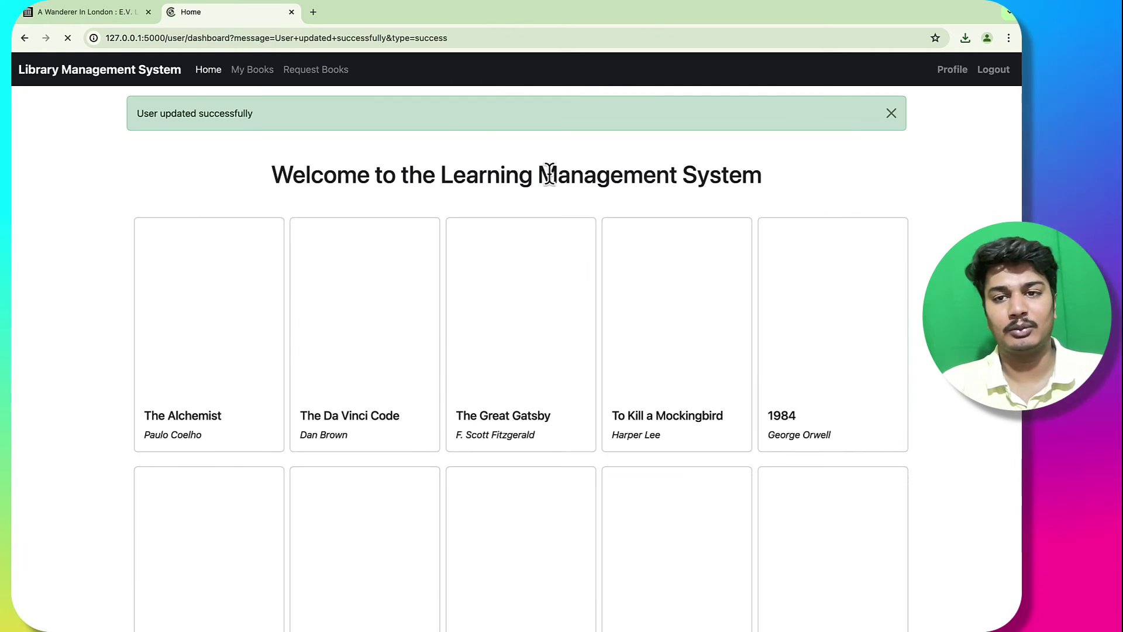
click(953, 70)
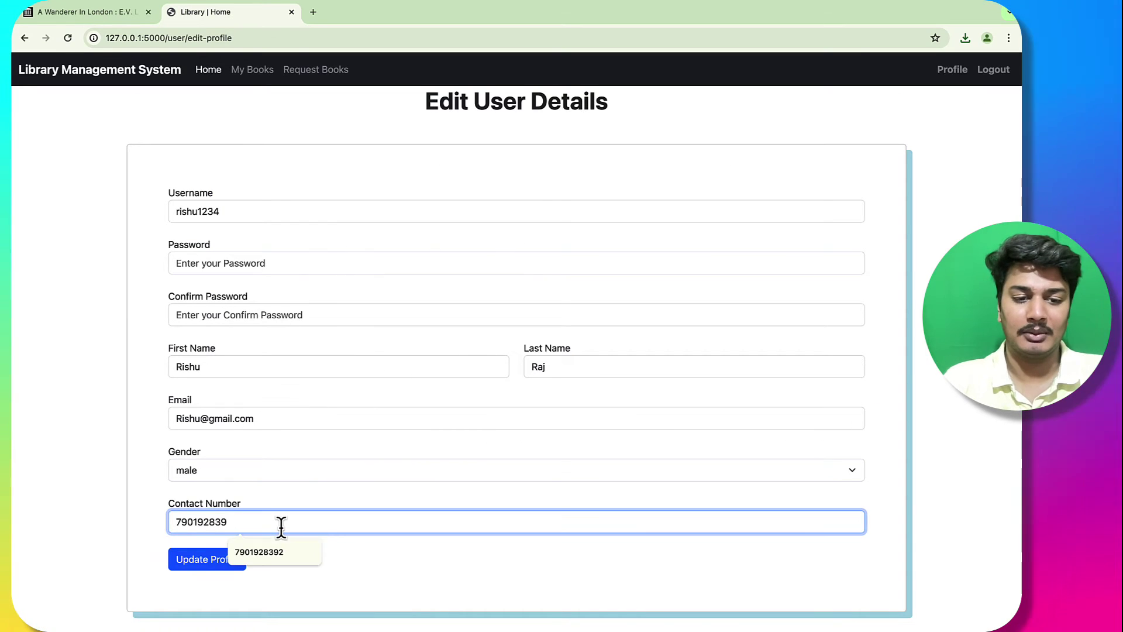
click(205, 561)
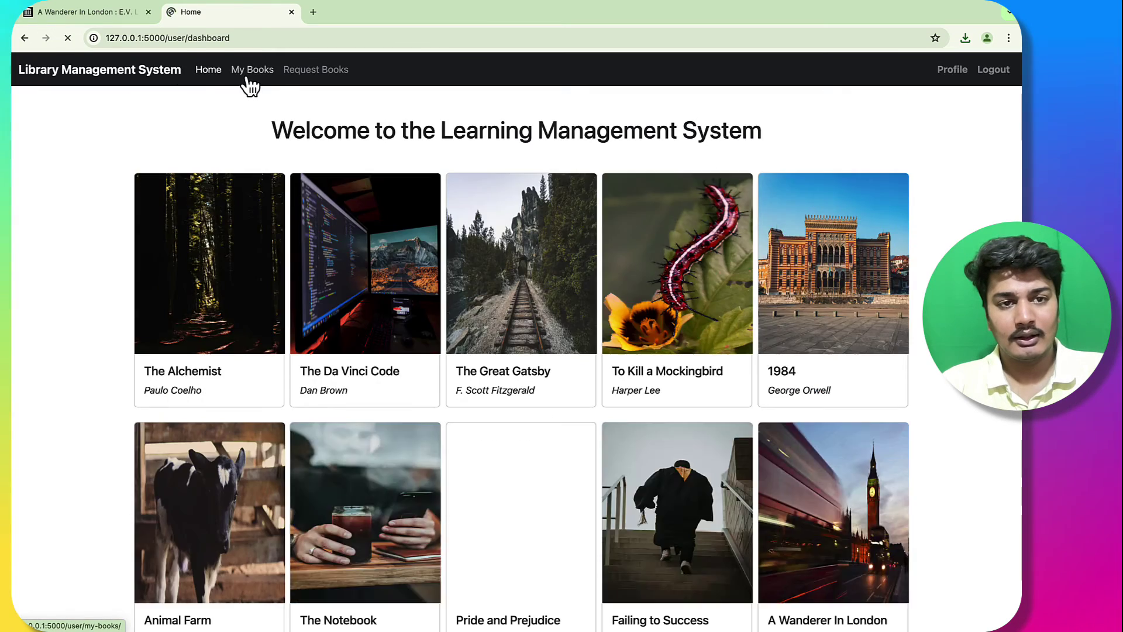
Step: Look over the reader's borrowed books, the librarian's book list and Add Book form
click(252, 71)
key(super+Tab)
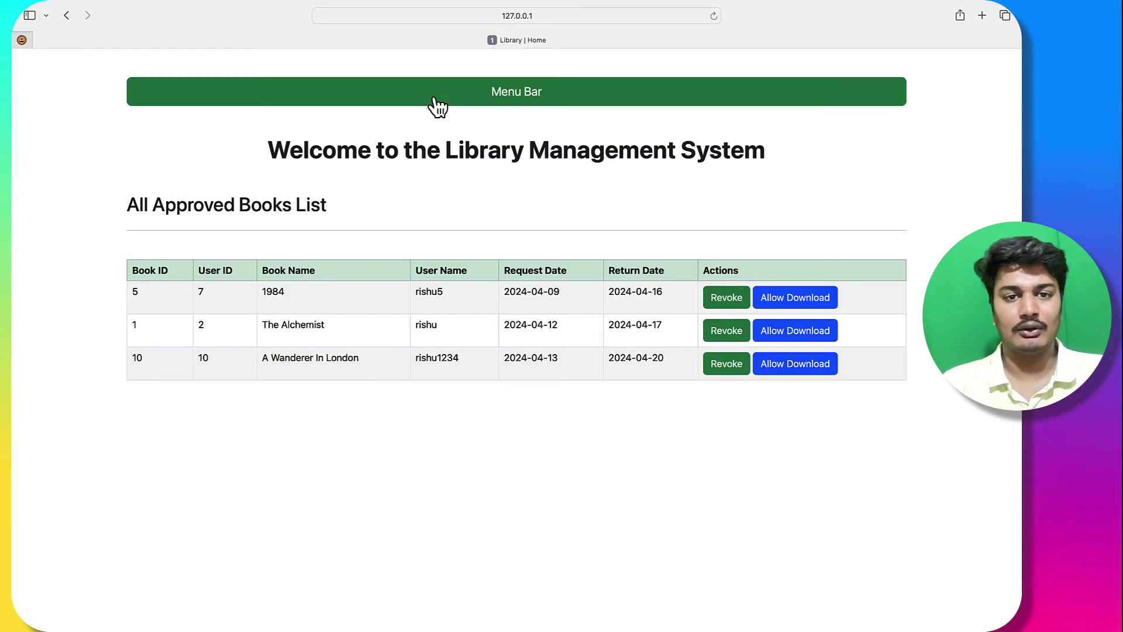
click(431, 106)
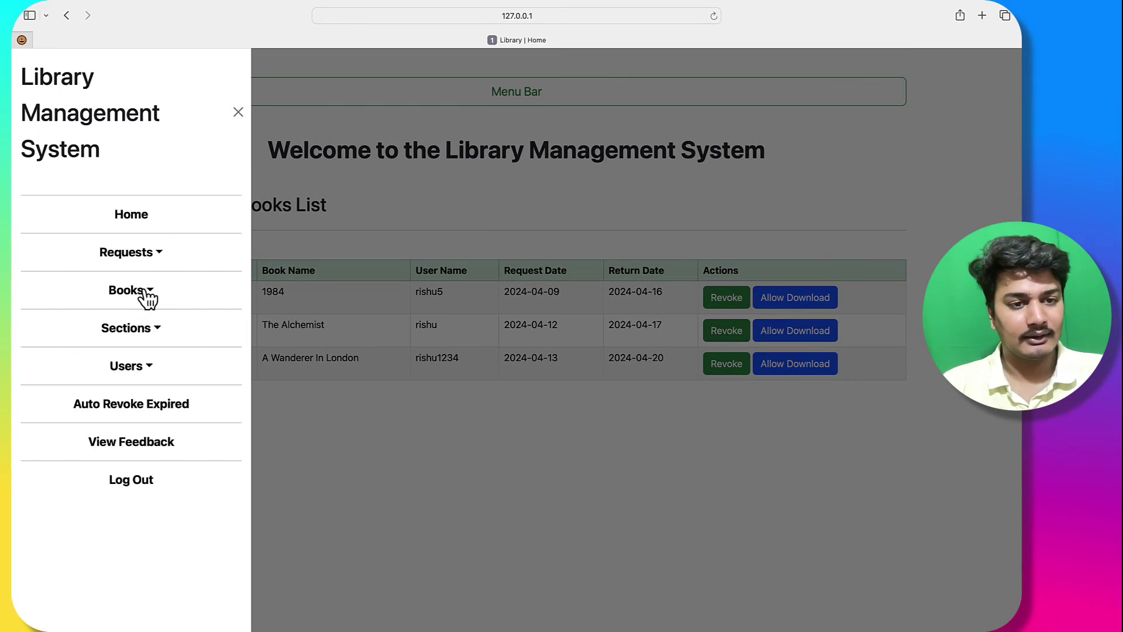
click(143, 292)
click(142, 356)
scroll(417, 414, up, 2)
click(432, 103)
click(147, 292)
click(143, 379)
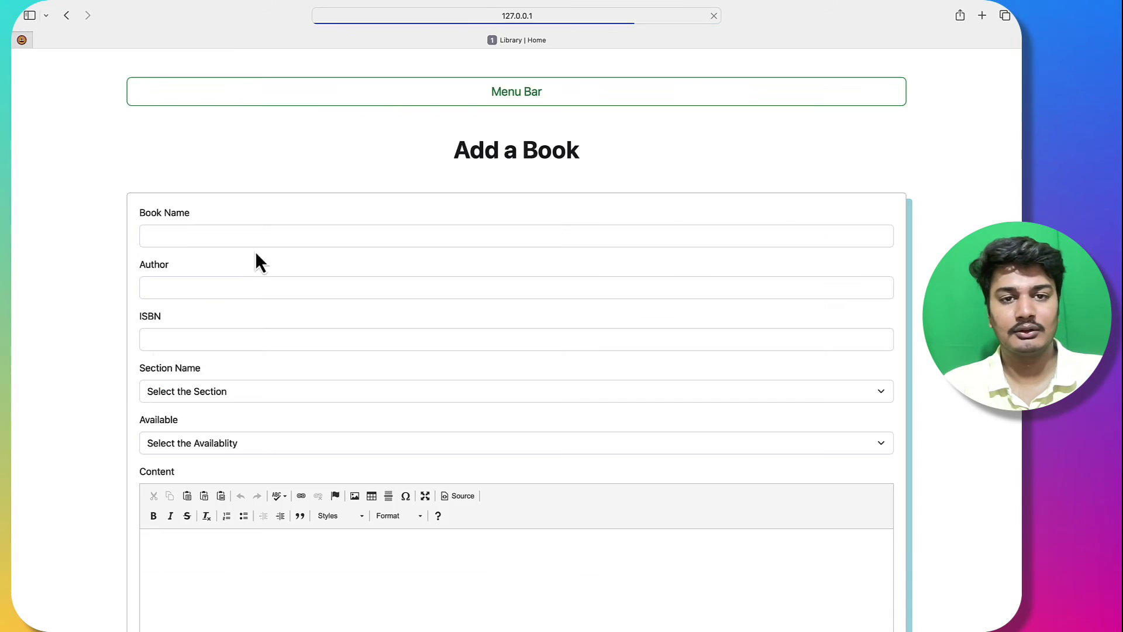
Step: Review the list of all sections, then go to the Add Section form
click(327, 93)
click(149, 331)
click(143, 381)
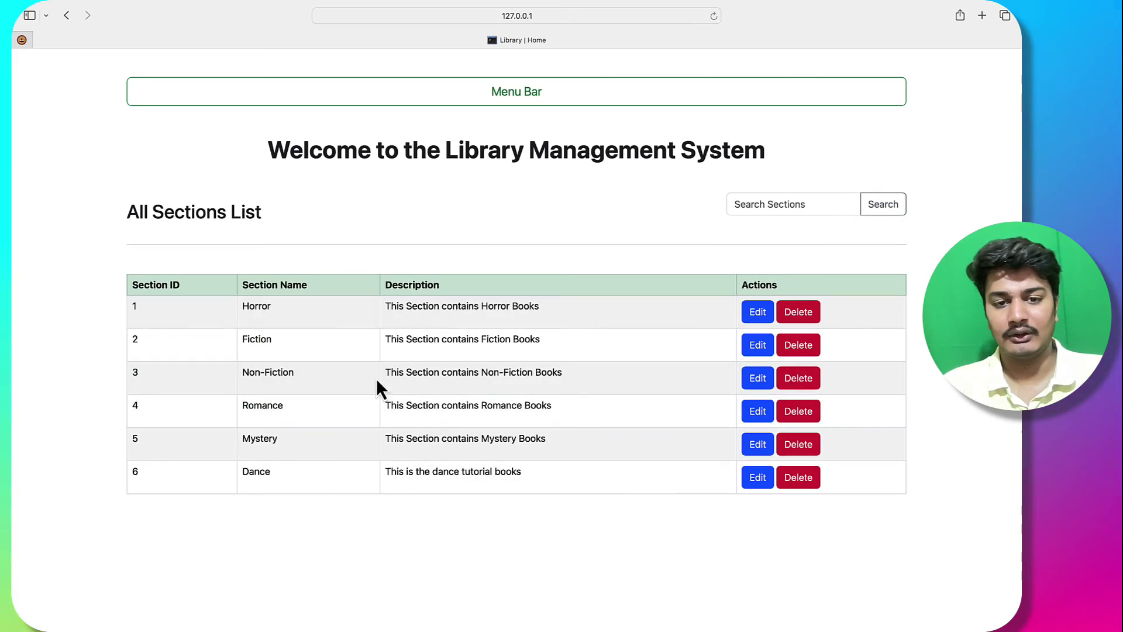
click(492, 94)
click(169, 327)
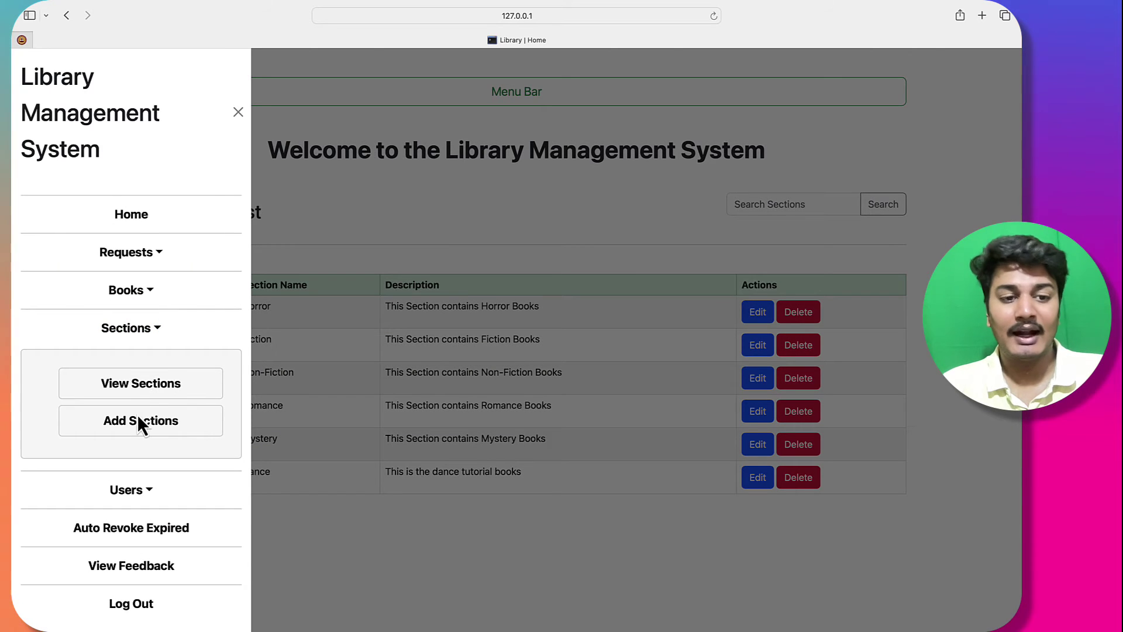
click(144, 422)
Step: Add section Comedy1 with description 'this contains comedy books'
click(392, 238)
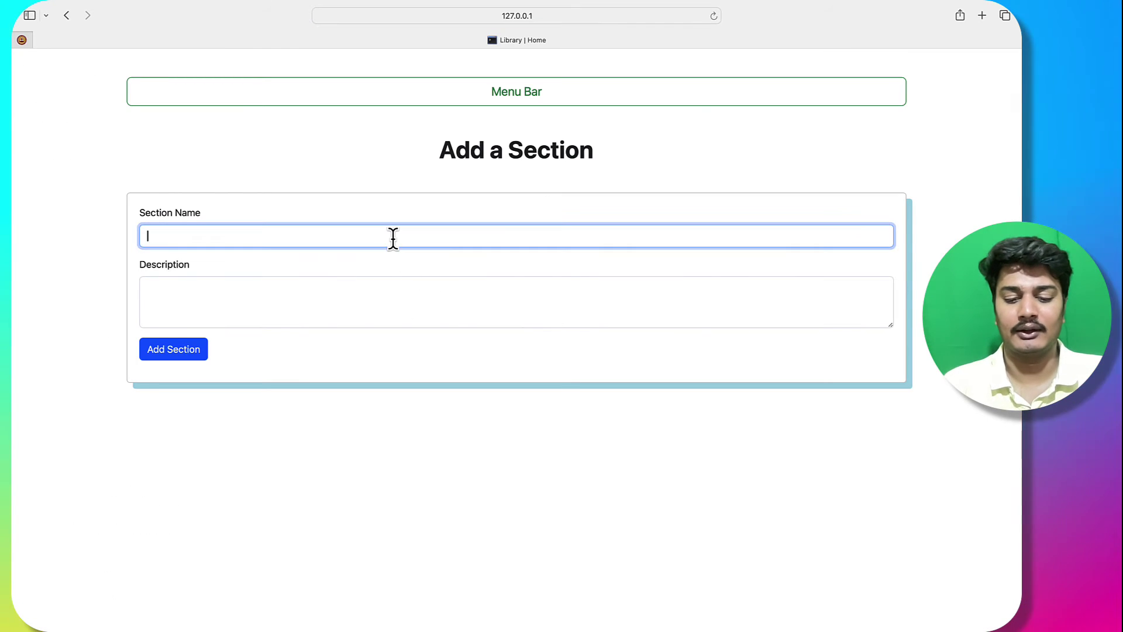
click(328, 288)
text(his co)
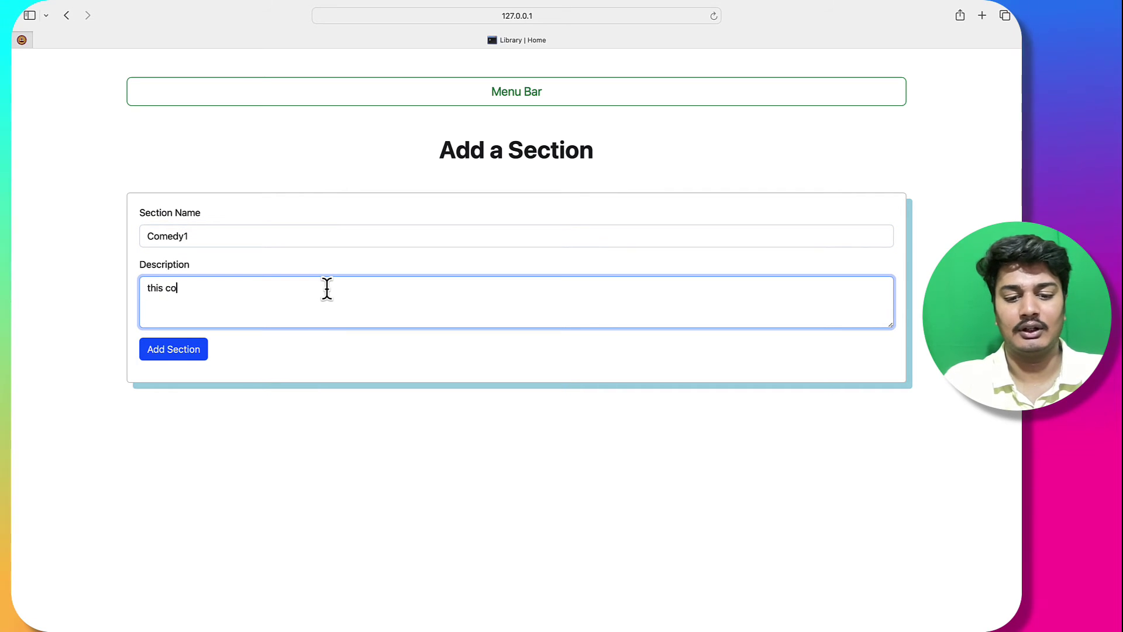
text(ntains comedy)
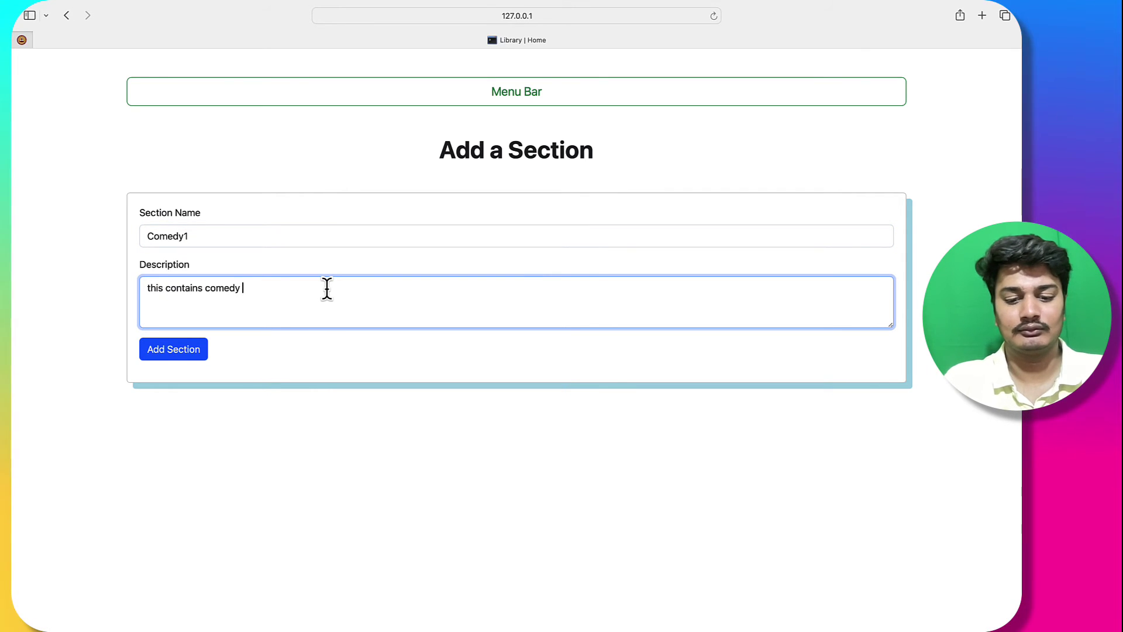
double_click(247, 550)
click(408, 99)
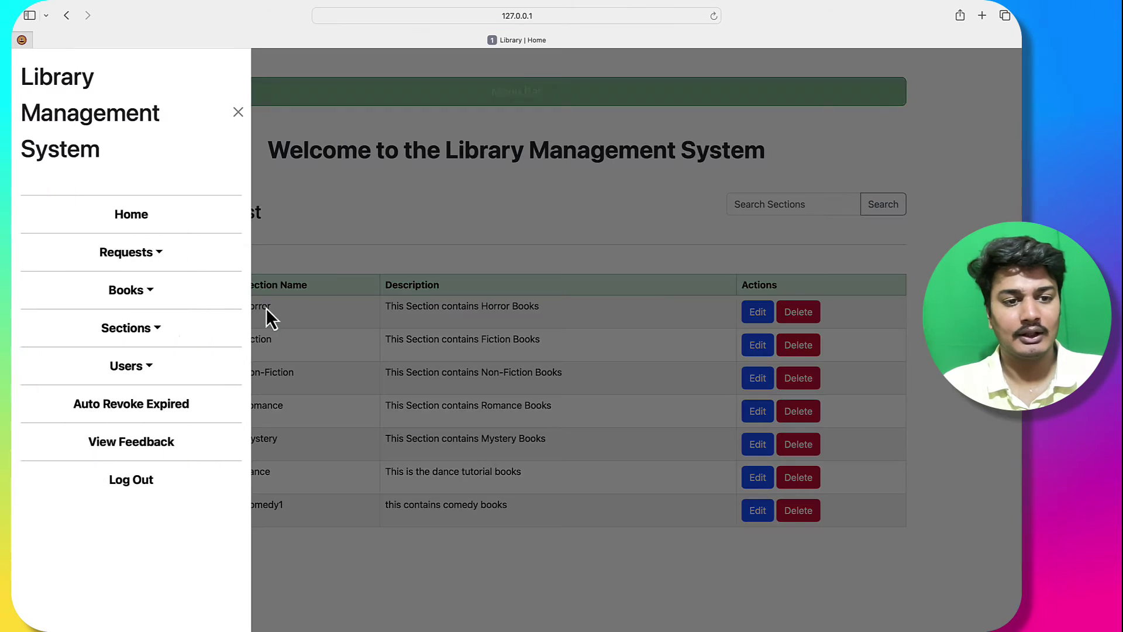
Step: Review the ten-user All Users List and look at the admin user's edit page
click(139, 369)
click(156, 426)
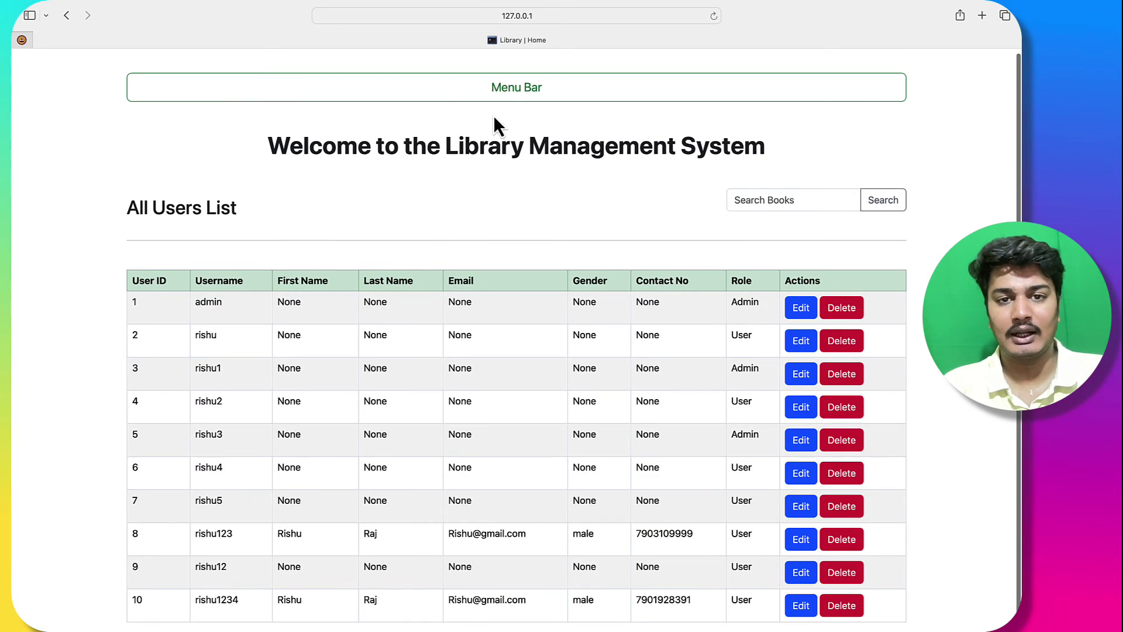
click(490, 89)
click(474, 351)
click(803, 308)
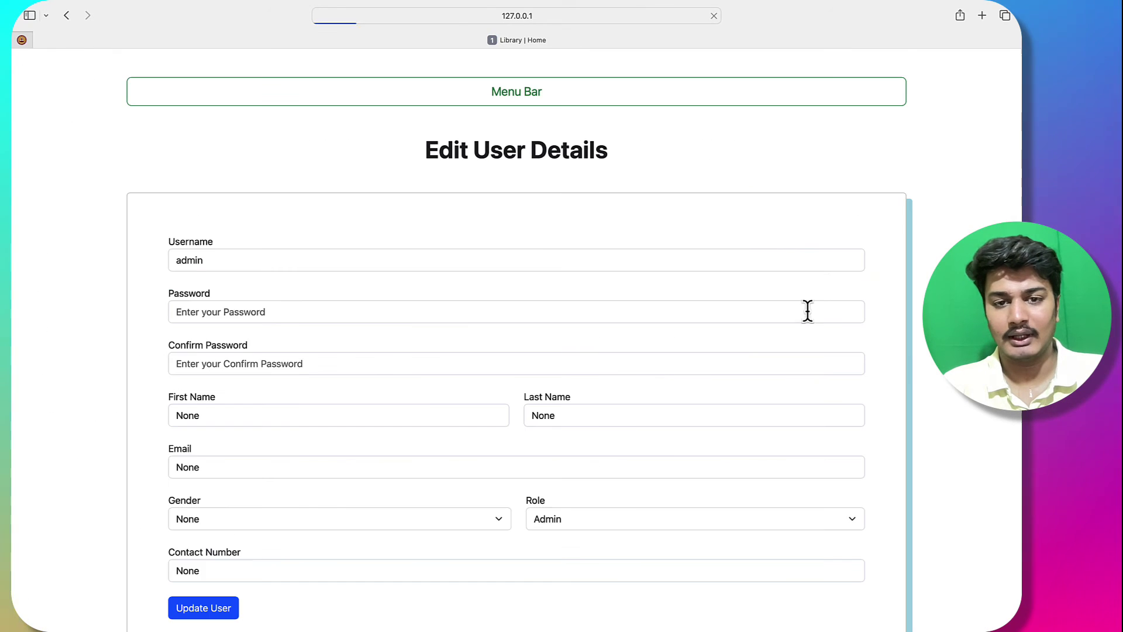
click(66, 15)
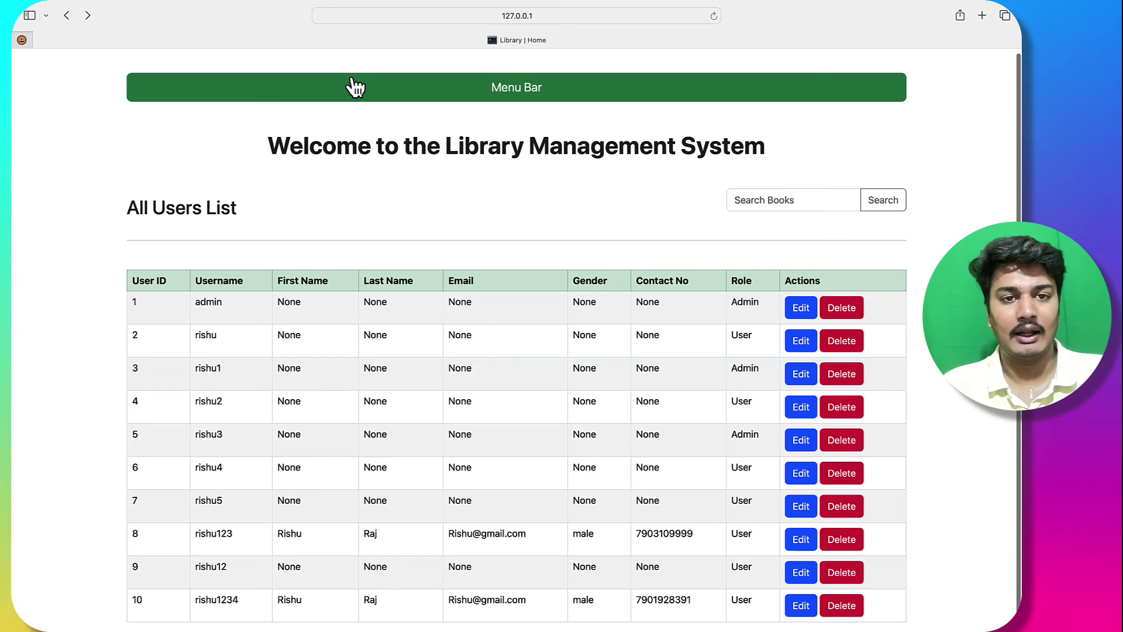
Step: Bring up the blank Add a User form and inspect its Username field
click(351, 87)
click(129, 366)
click(138, 459)
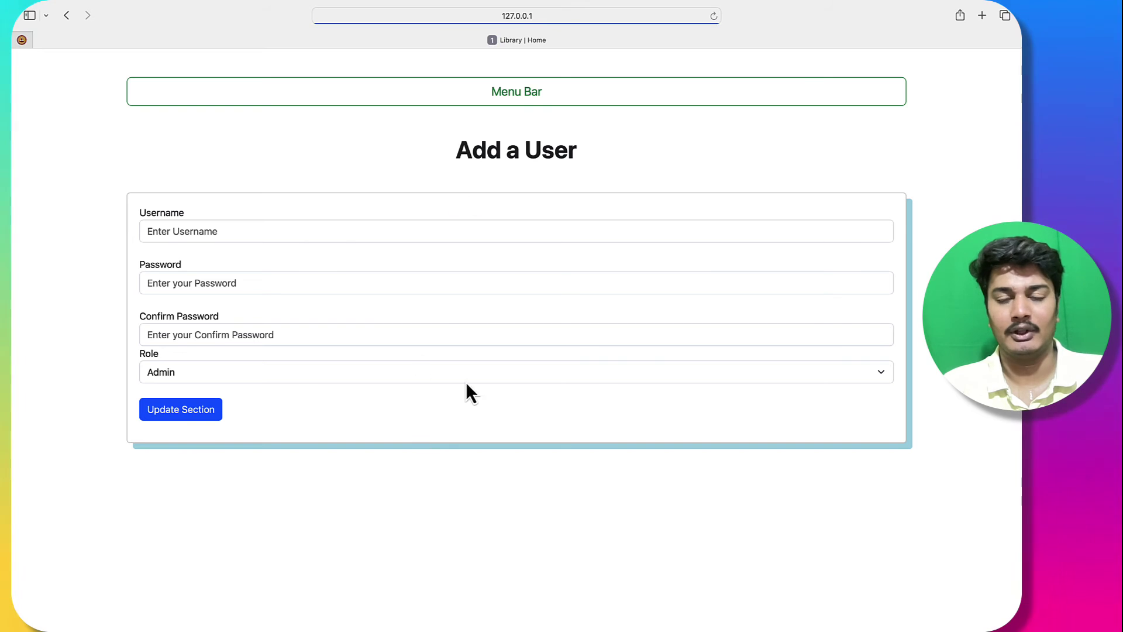
drag(151, 209, 201, 254)
click(195, 264)
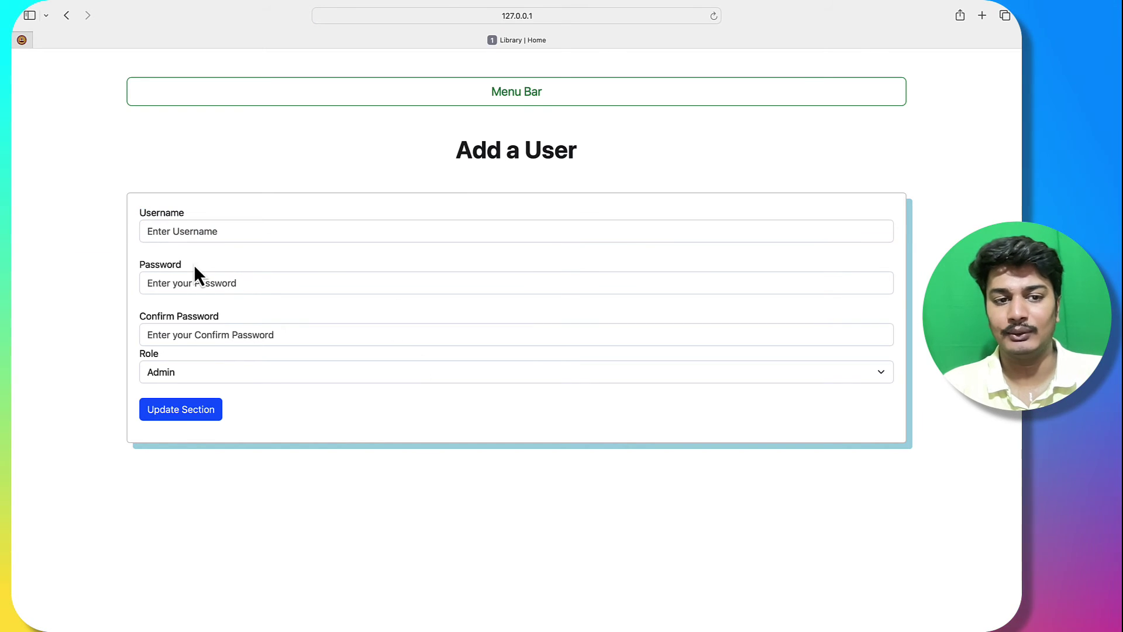
click(398, 94)
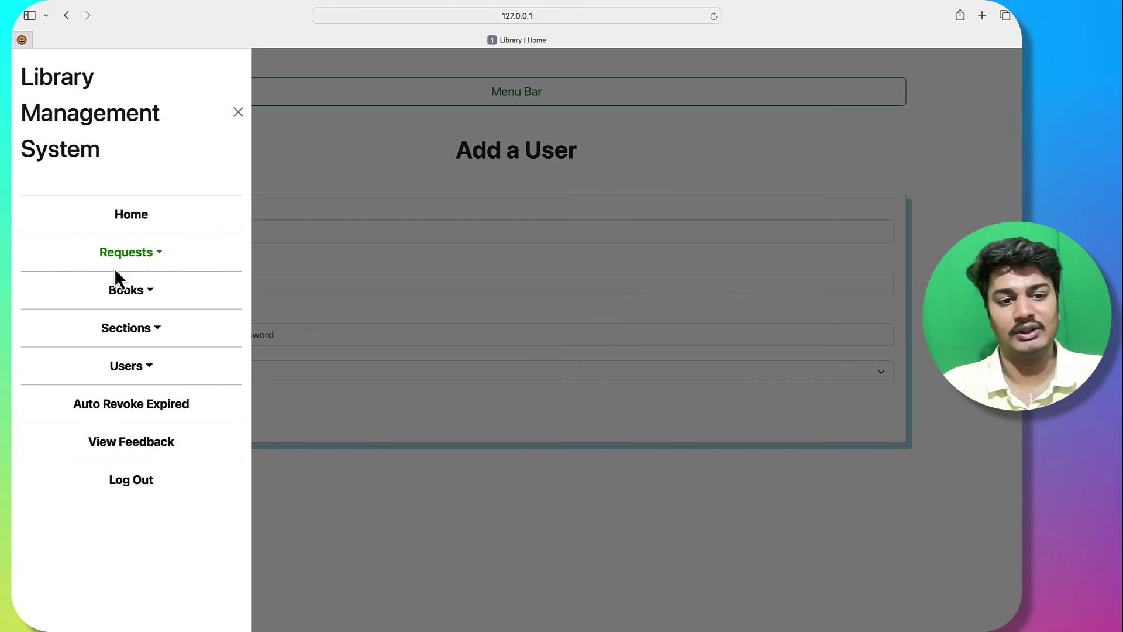
Step: Auto-revoke expired loans, then check the dashboard's 3 issued and 1 requested counts and its charts
click(150, 413)
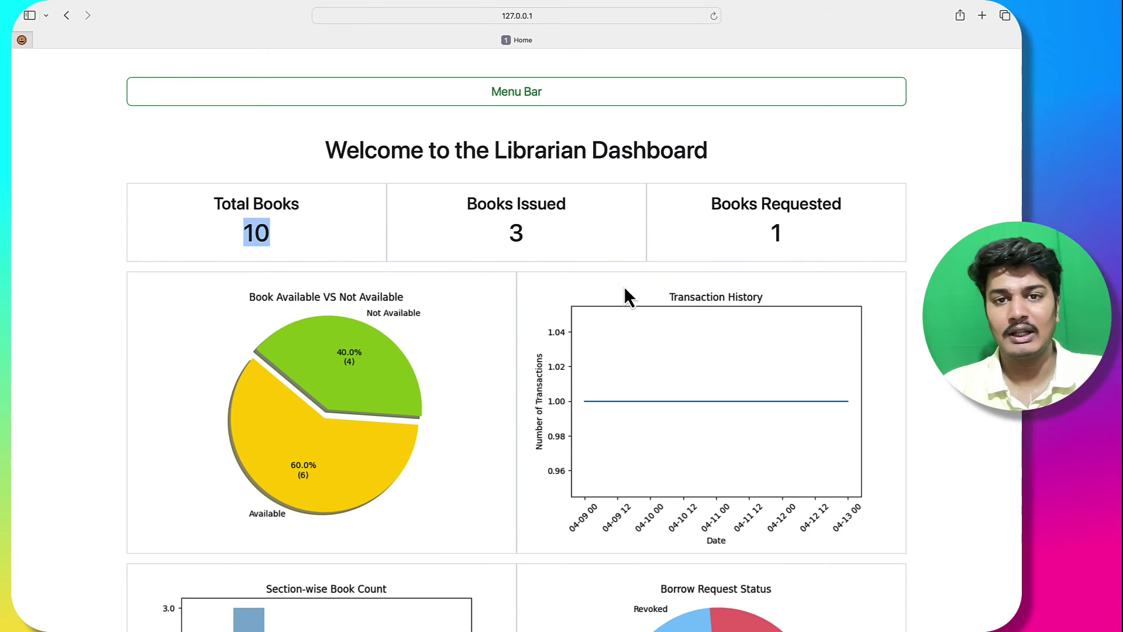
drag(507, 227, 536, 235)
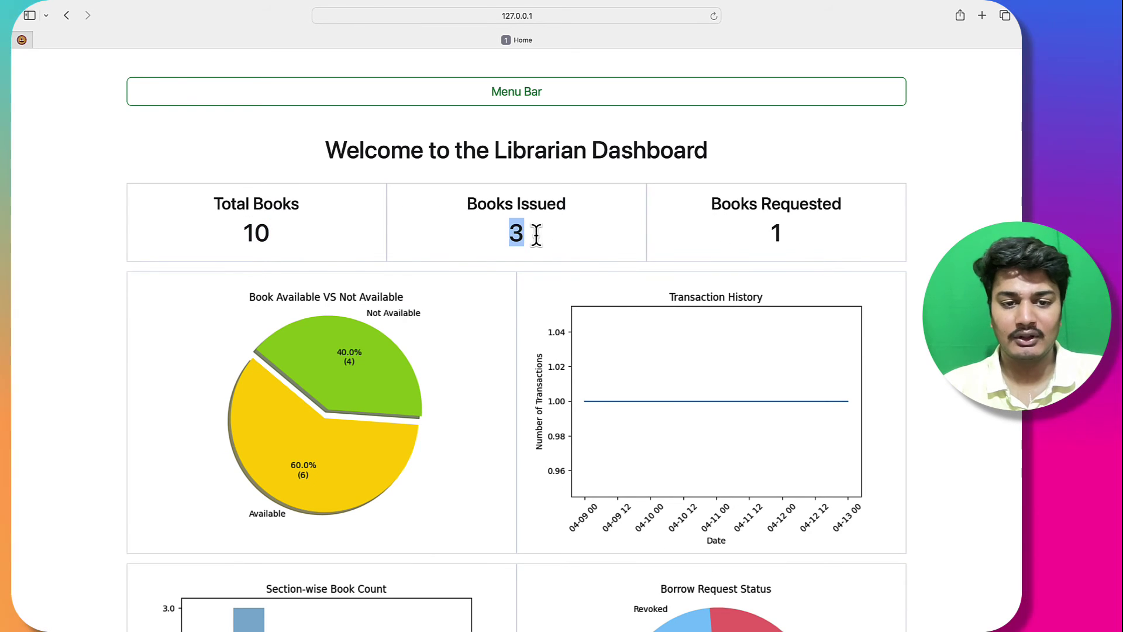
drag(769, 221, 827, 248)
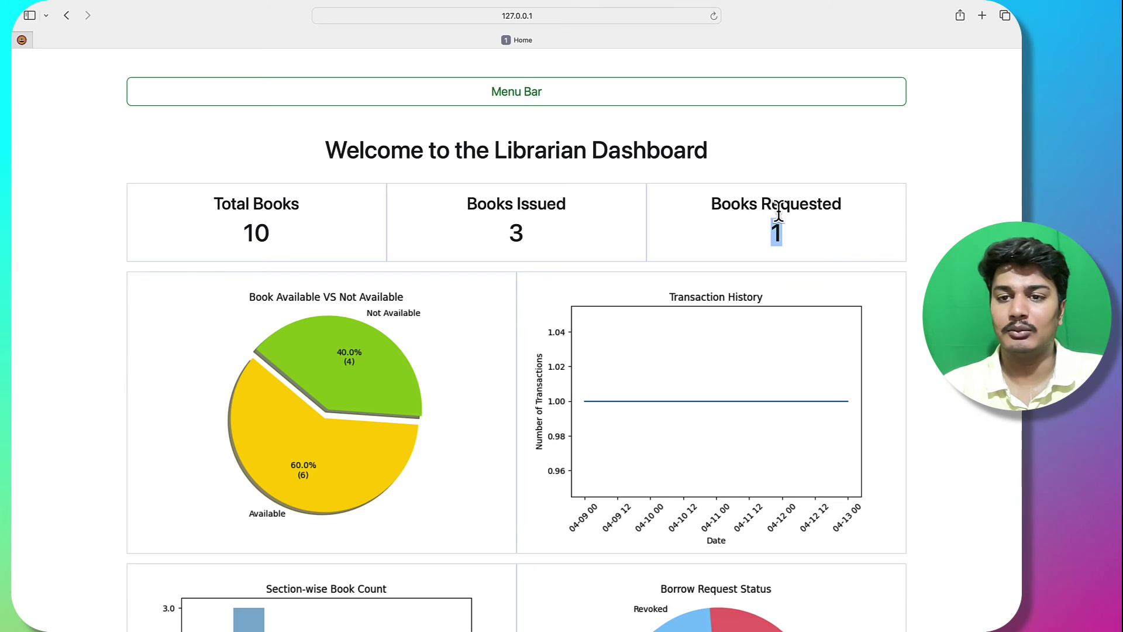
scroll(809, 375, down, 5)
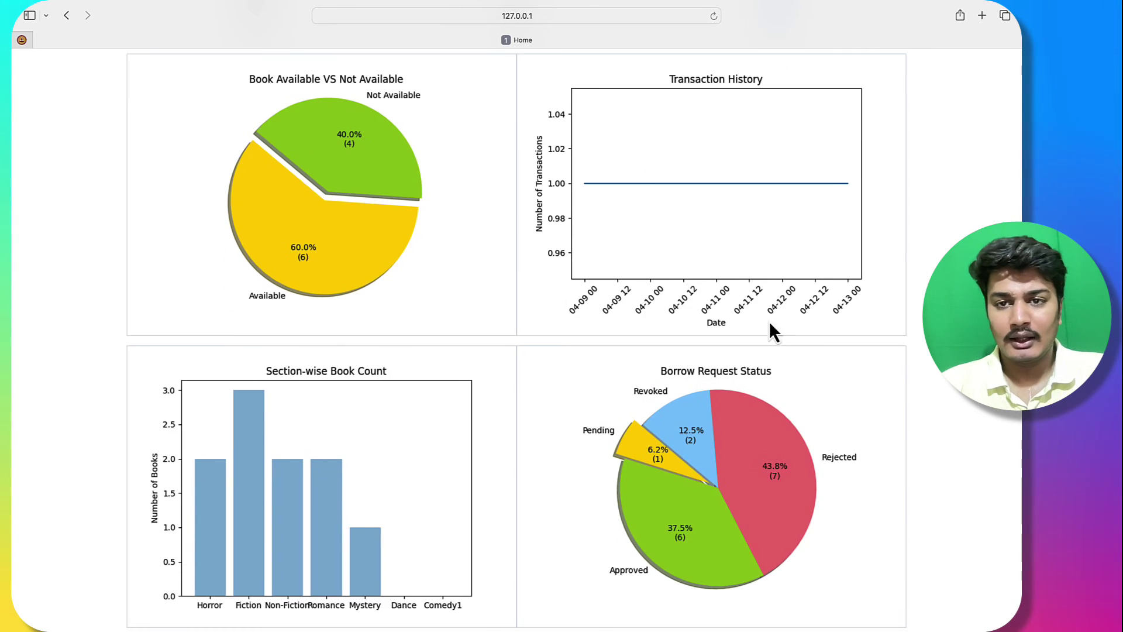
scroll(720, 454, up, 5)
scroll(740, 234, down, 5)
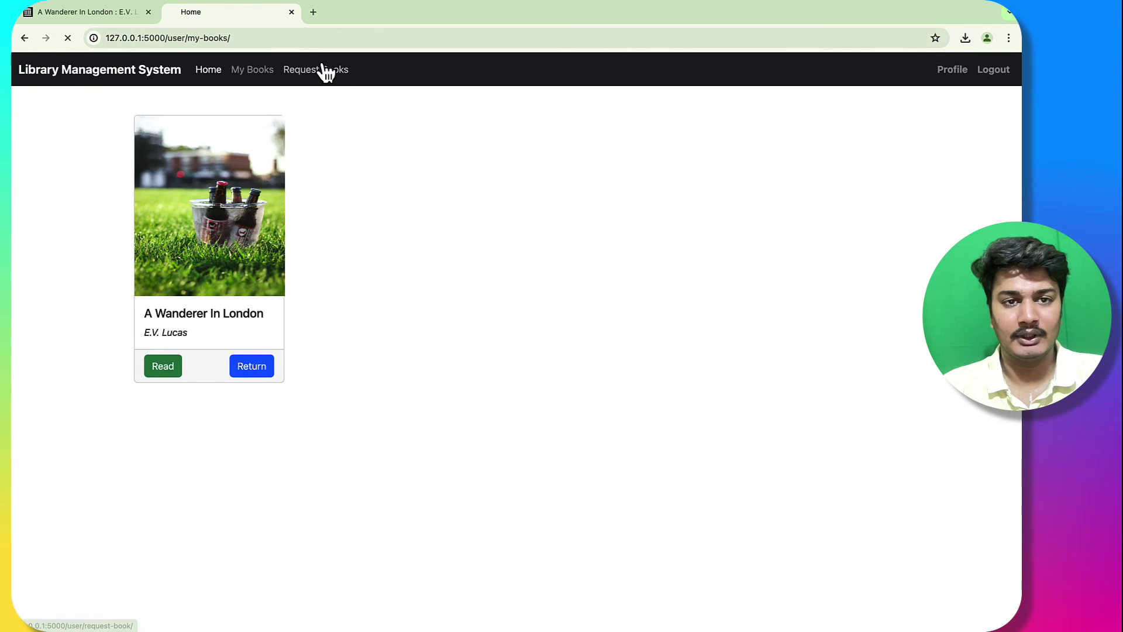
Step: As the reader, submit a borrow request for The Notebook
click(319, 69)
click(477, 414)
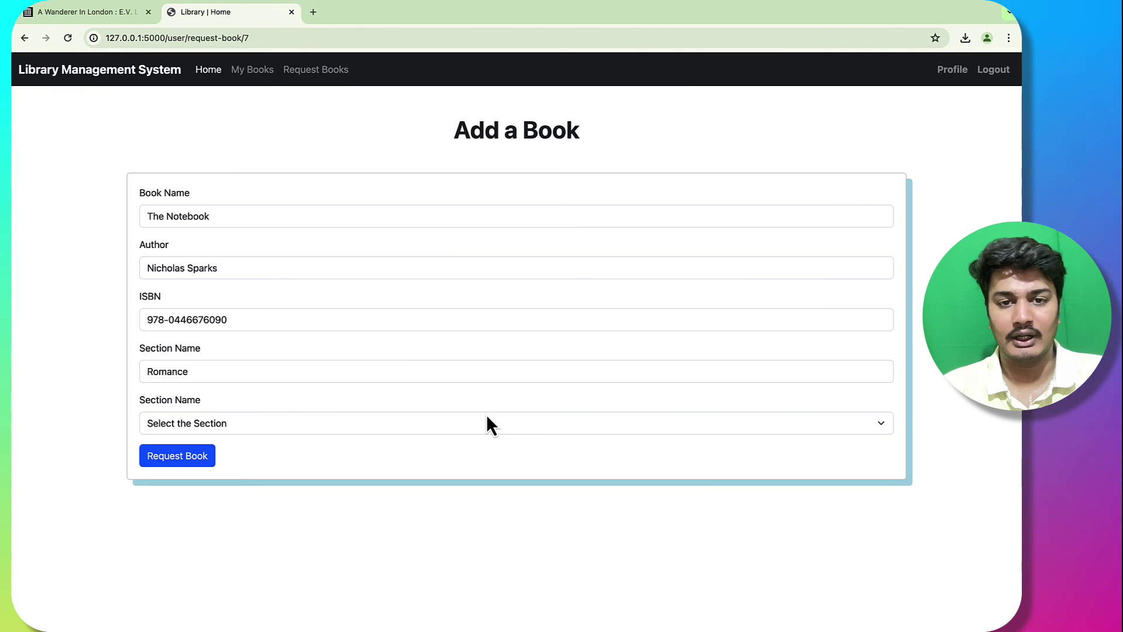
click(360, 426)
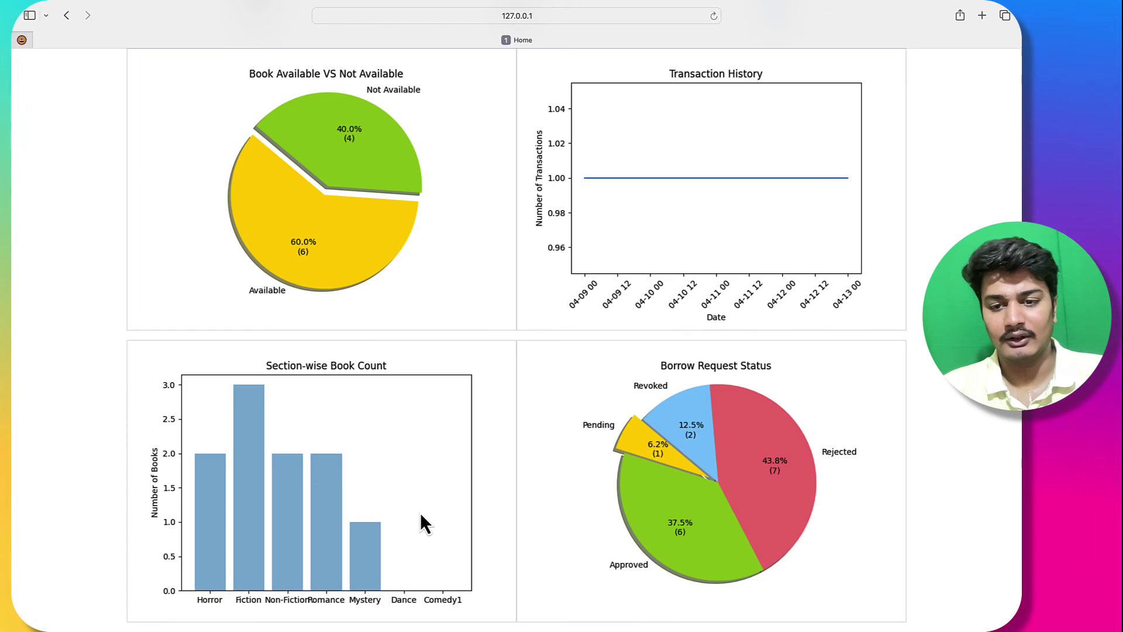
Step: Reload the librarian dashboard to confirm it now shows 2 pending book requests
key(super+r)
scroll(643, 498, down, 2)
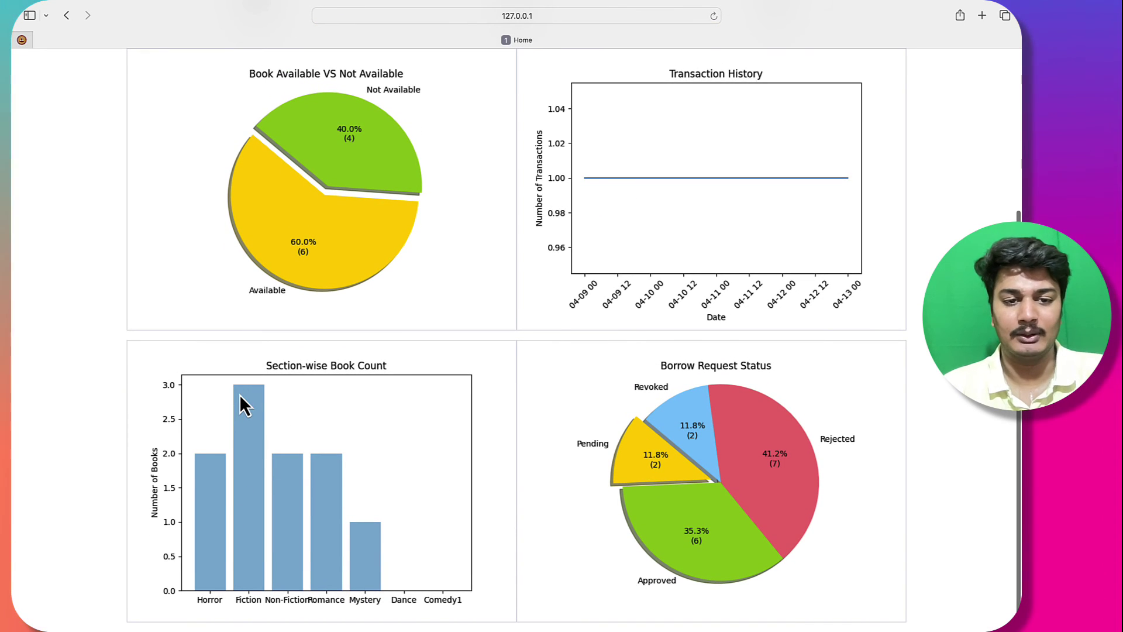
scroll(240, 395, up, 4)
click(491, 99)
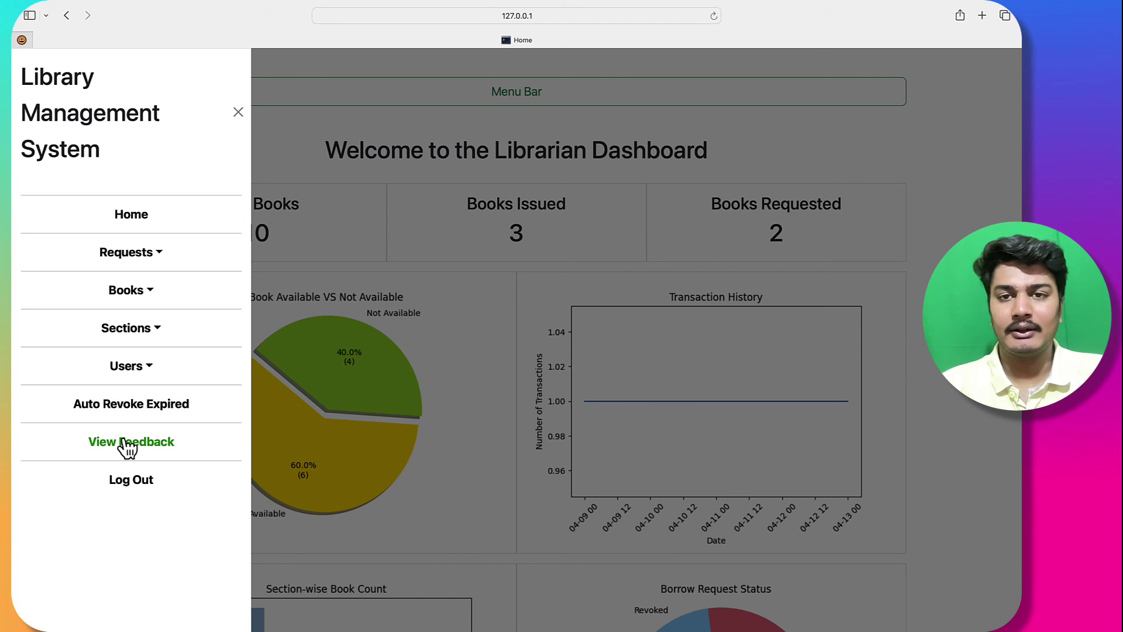
Step: Review the feedback list, including 'This book is nice' for A Wanderer In London, then log out the librarian
click(128, 443)
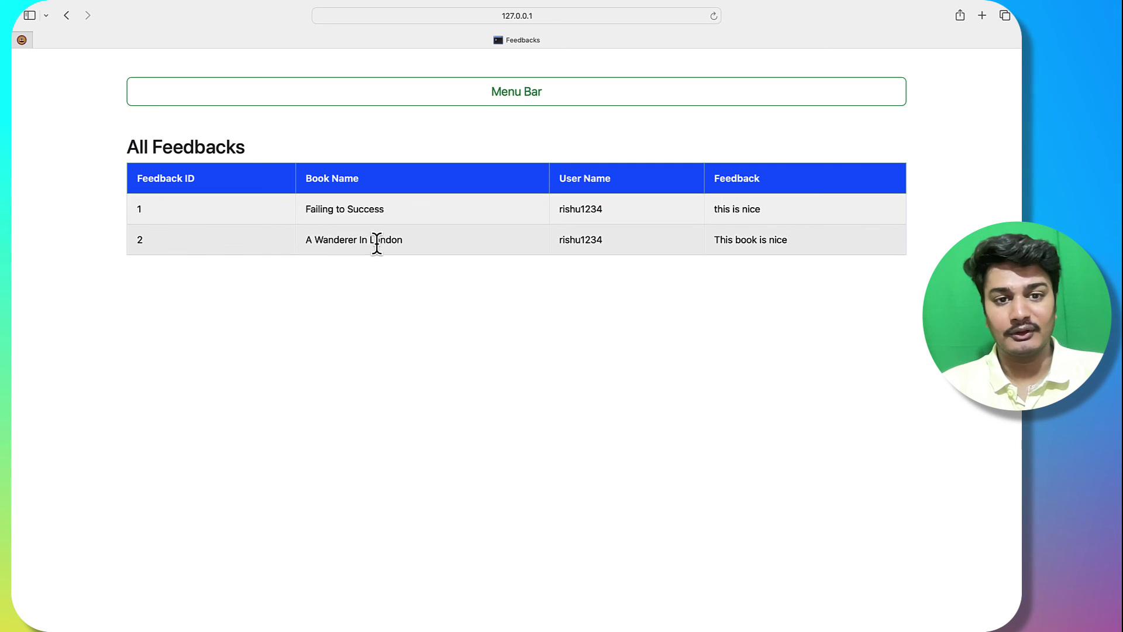
drag(306, 240, 439, 245)
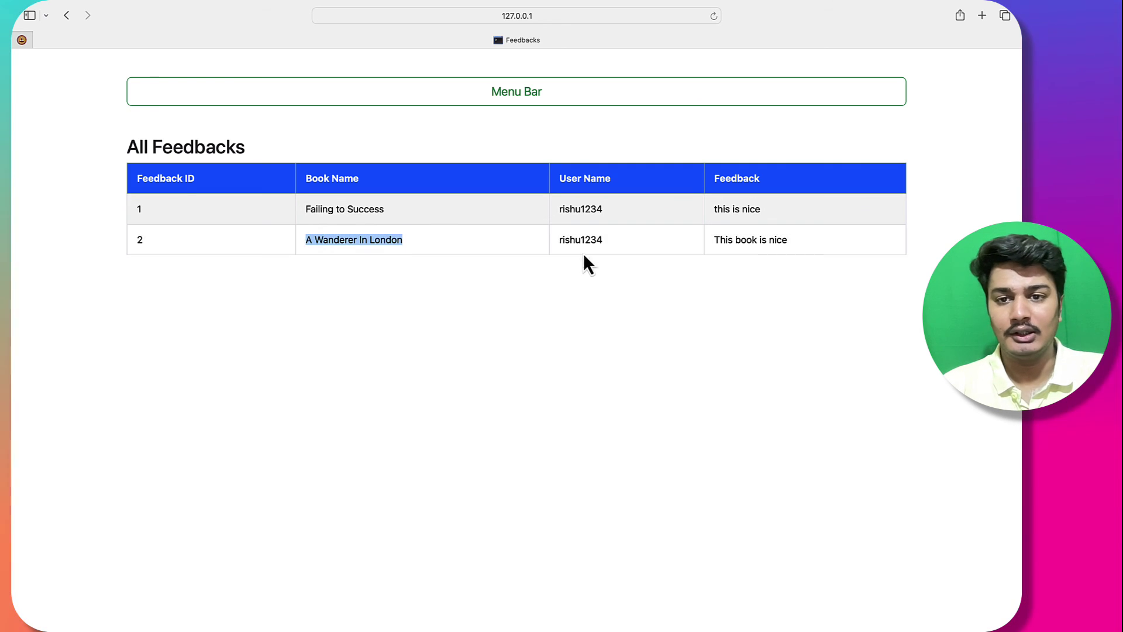
click(720, 243)
triple_click(719, 243)
double_click(579, 239)
click(607, 238)
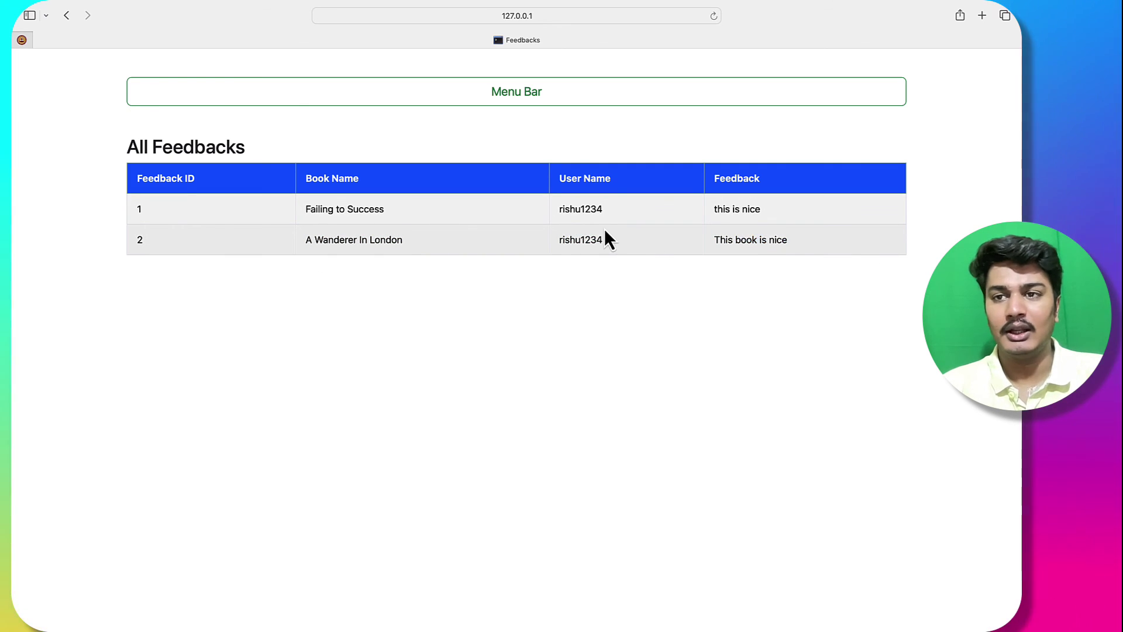
click(492, 97)
click(140, 481)
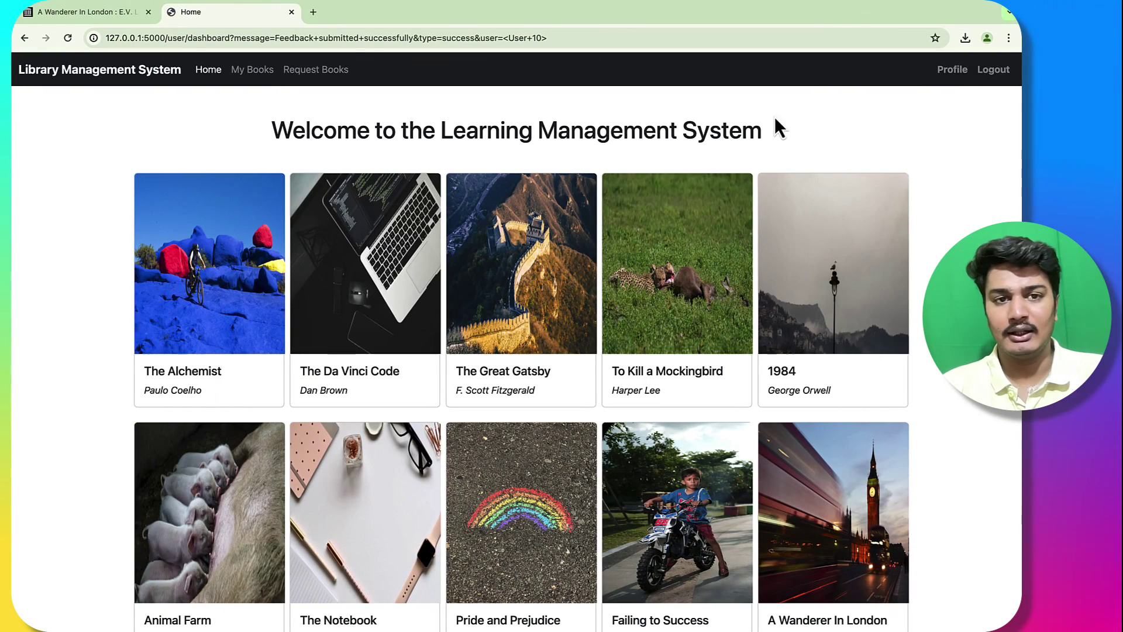
Step: As the reader, browse My Books, read A Wanderer In London, view the profile, and log out
click(262, 73)
click(178, 365)
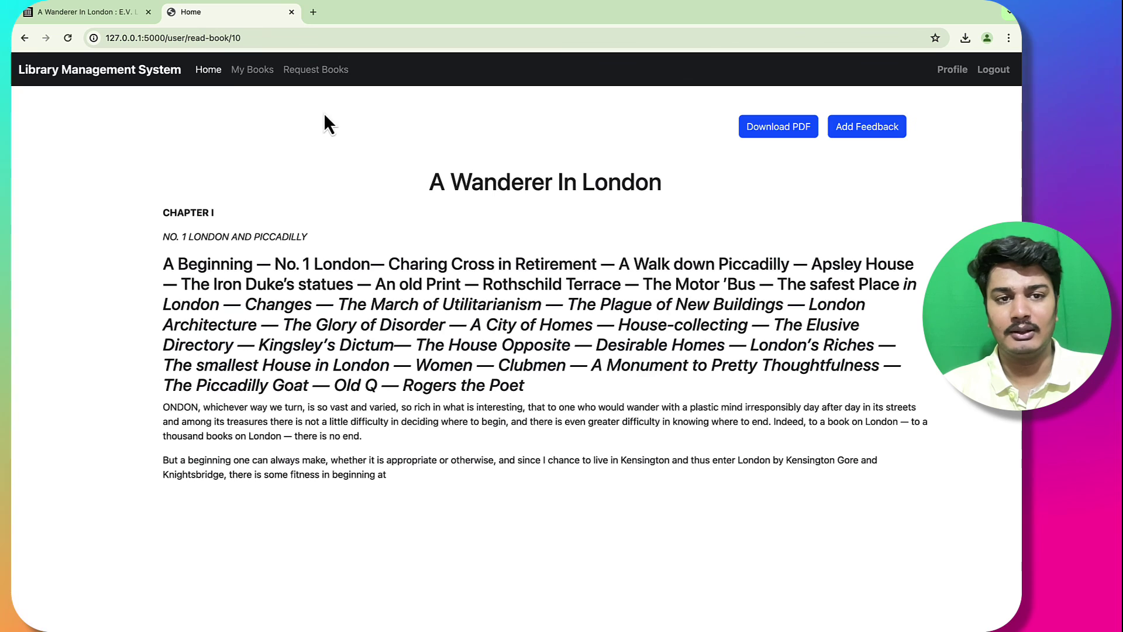
click(208, 72)
click(952, 70)
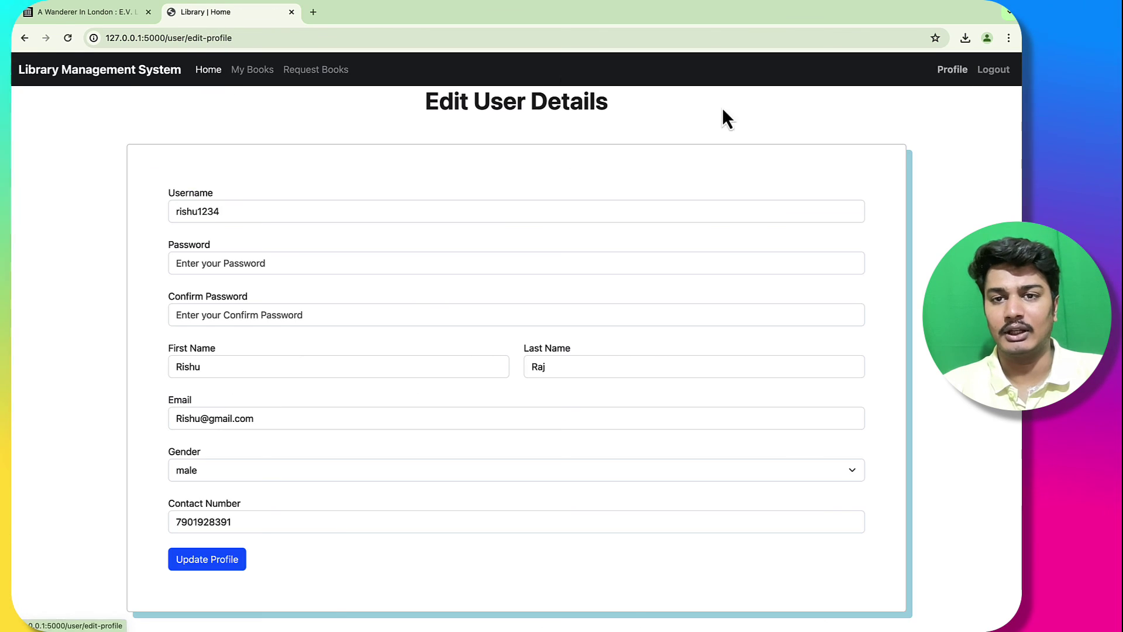
click(113, 88)
click(993, 69)
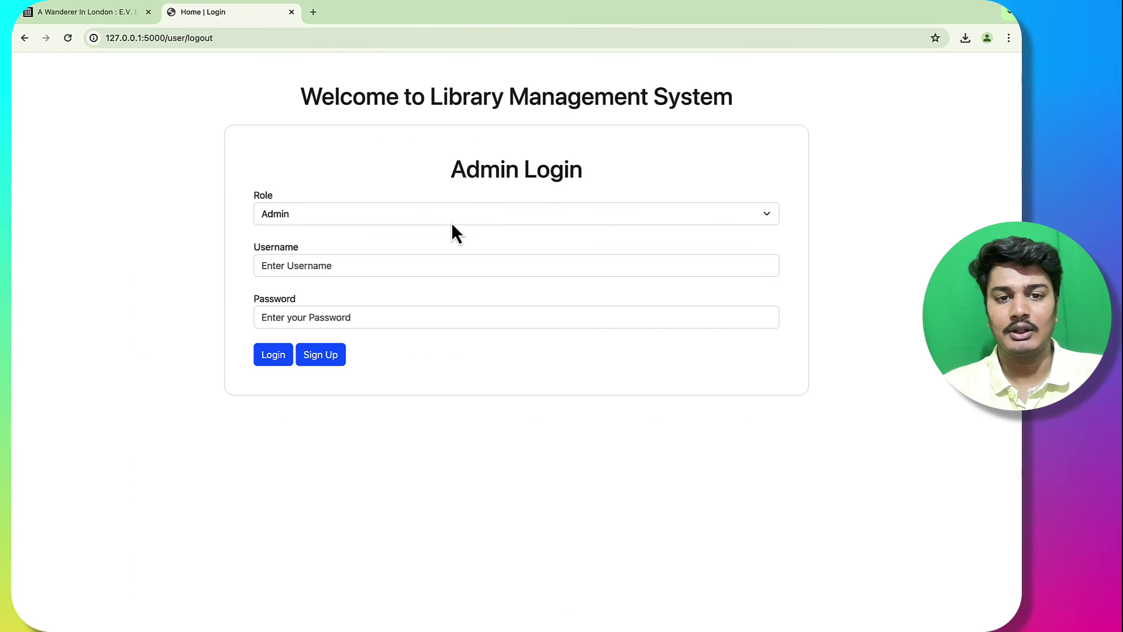